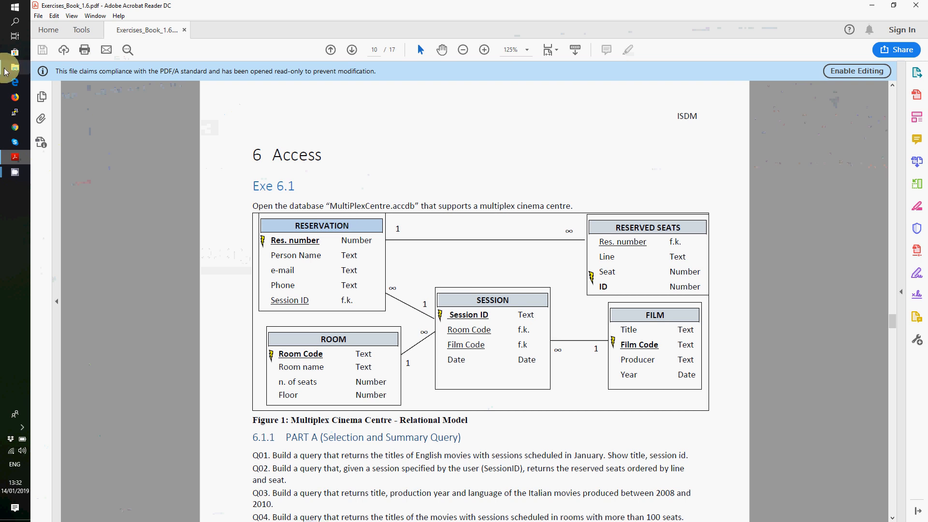
# - Open the folder of course databases next to the Exe 6.1 exercise page
pyautogui.click(5, 69)
# - Open MultiPlexCentre.accdb from the Access_Databases folder in Access
pyautogui.click(292, 243)
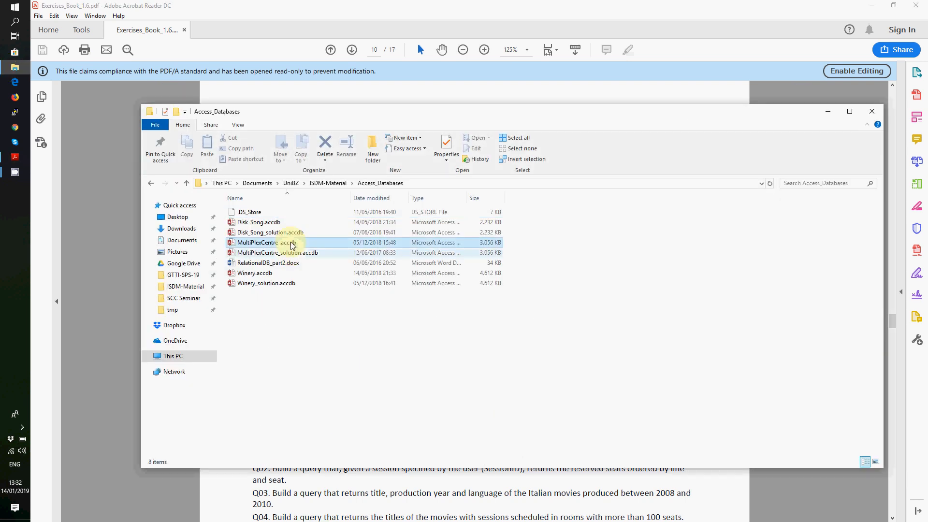
pyautogui.doubleClick(292, 243)
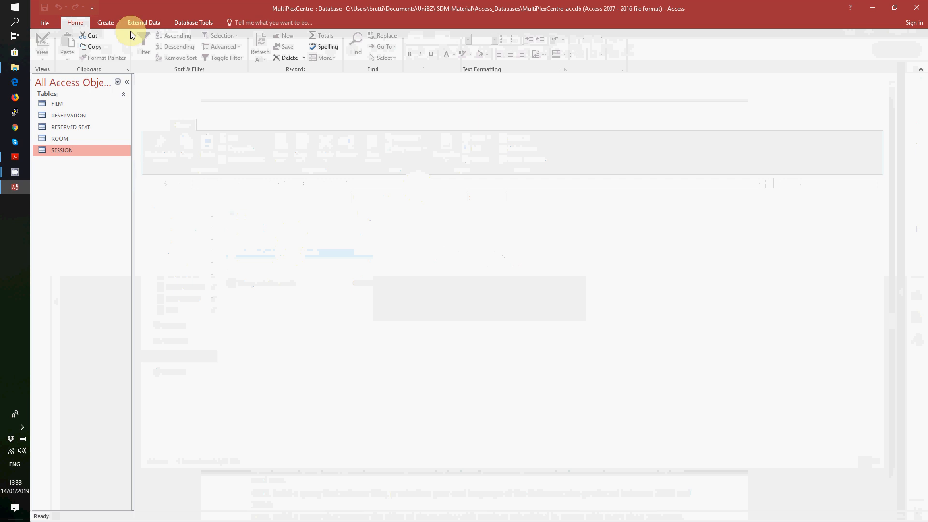
# - View the Relationships diagram from Database Tools, then return to the exercise PDF
pyautogui.click(187, 24)
pyautogui.click(152, 45)
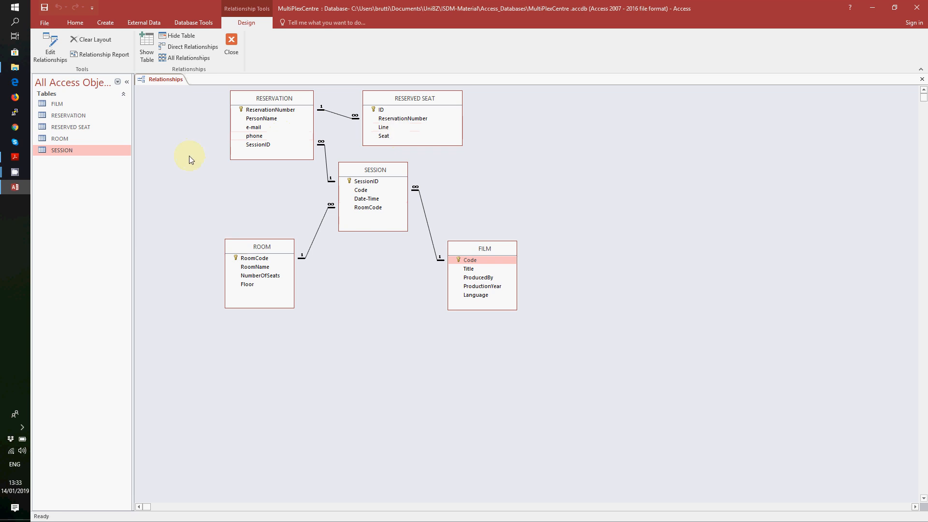
pyautogui.click(10, 161)
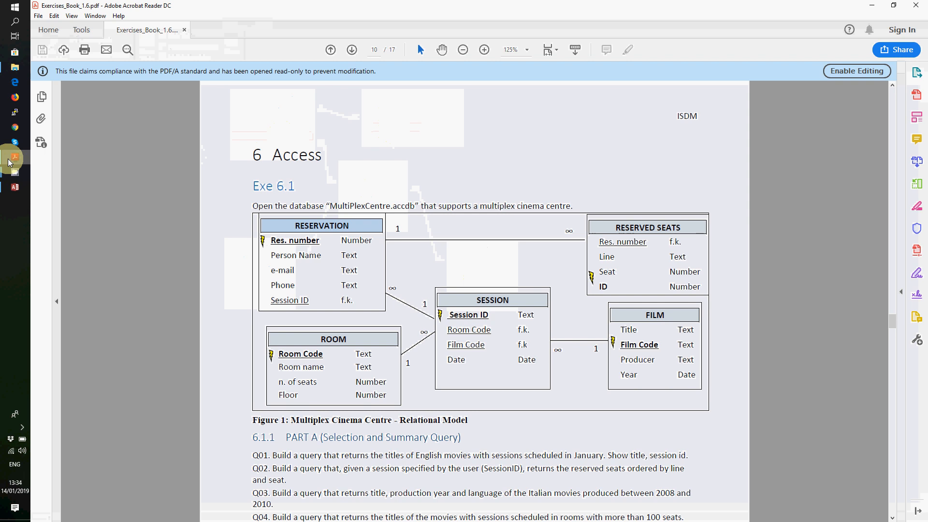
# - Scroll the PDF down to the Part A query list, then return to Access
pyautogui.scroll(-5, 225, 260)
pyautogui.scroll(-5, 225, 260)
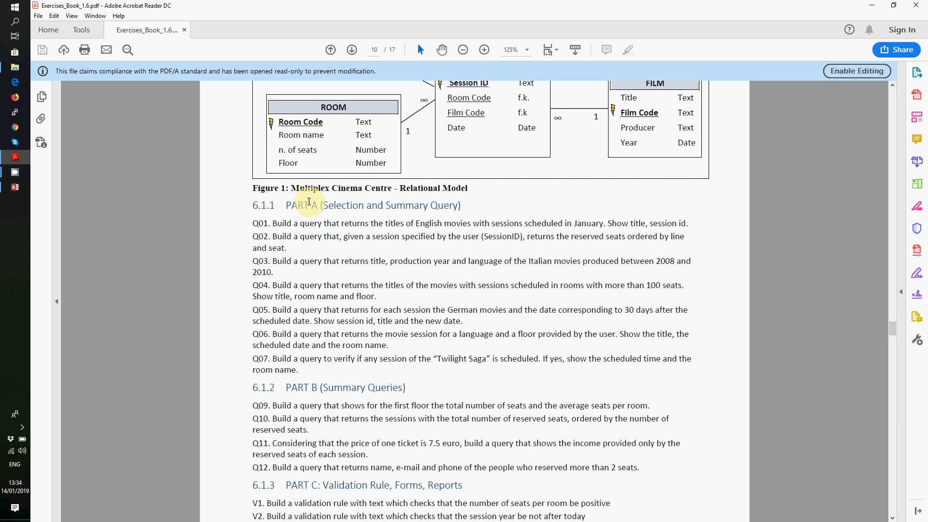
pyautogui.click(17, 189)
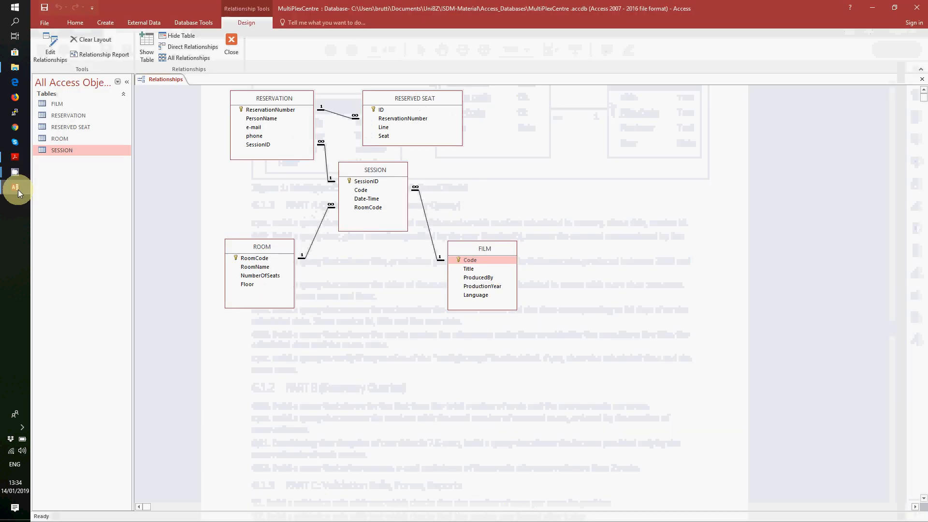
# - Launch the Simple Query Wizard and move it aside to uncover the diagram
pyautogui.click(106, 23)
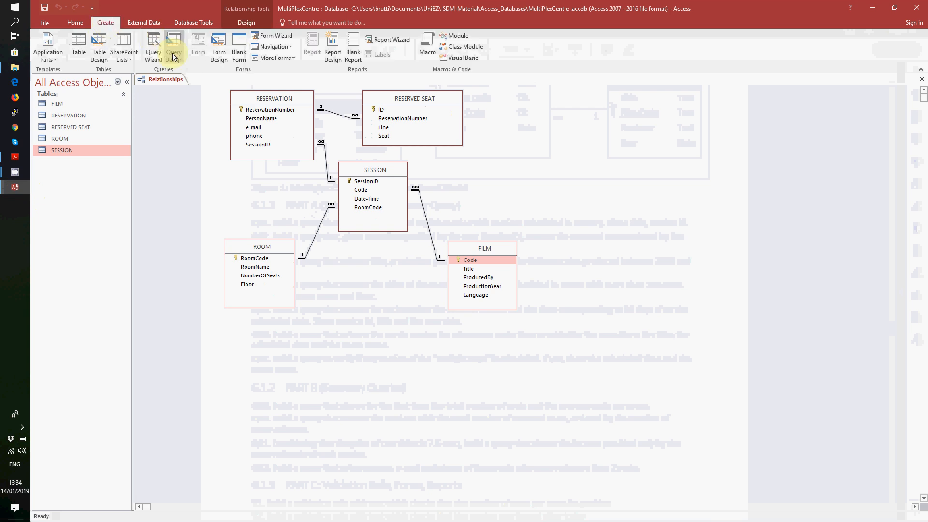
pyautogui.click(154, 49)
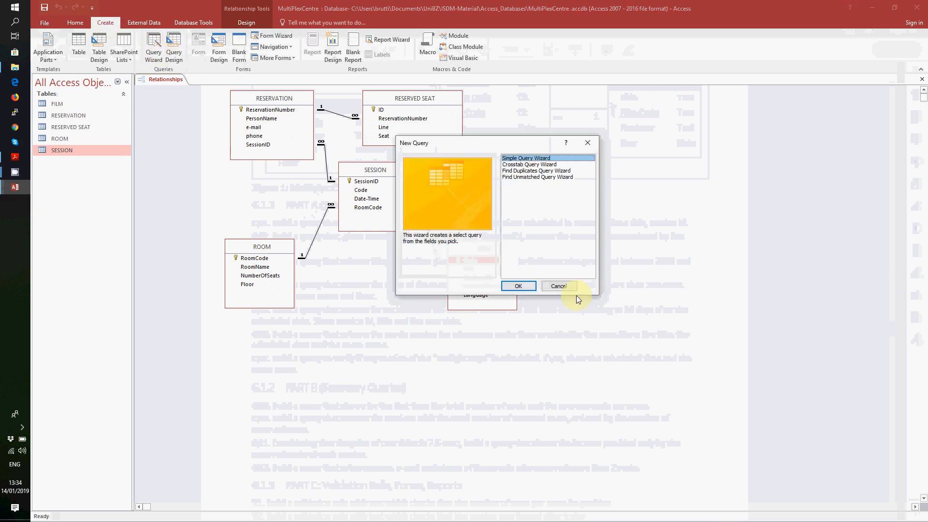
pyautogui.click(521, 286)
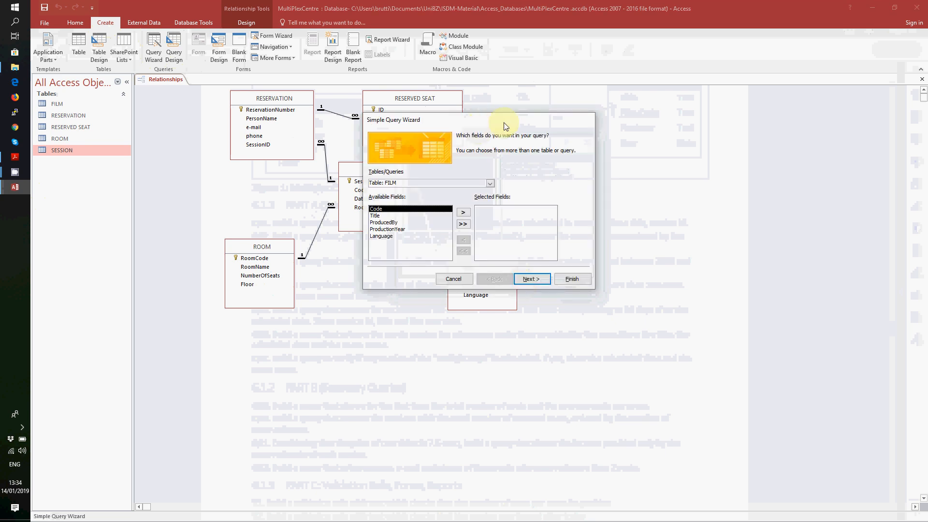
pyautogui.moveTo(480, 123); pyautogui.dragTo(620, 148)
# - Add FILM's Title and Language plus SESSION's SessionID, keeping detail results
pyautogui.click(555, 240)
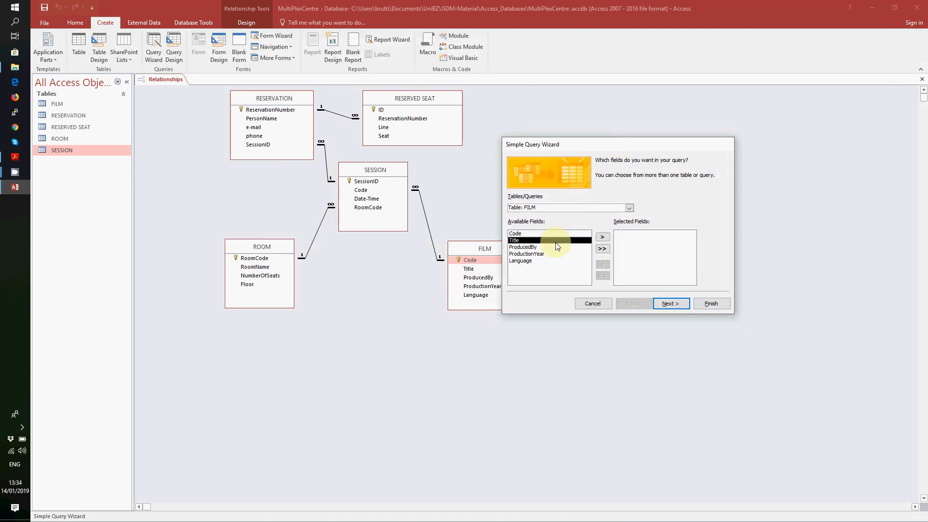
pyautogui.click(602, 237)
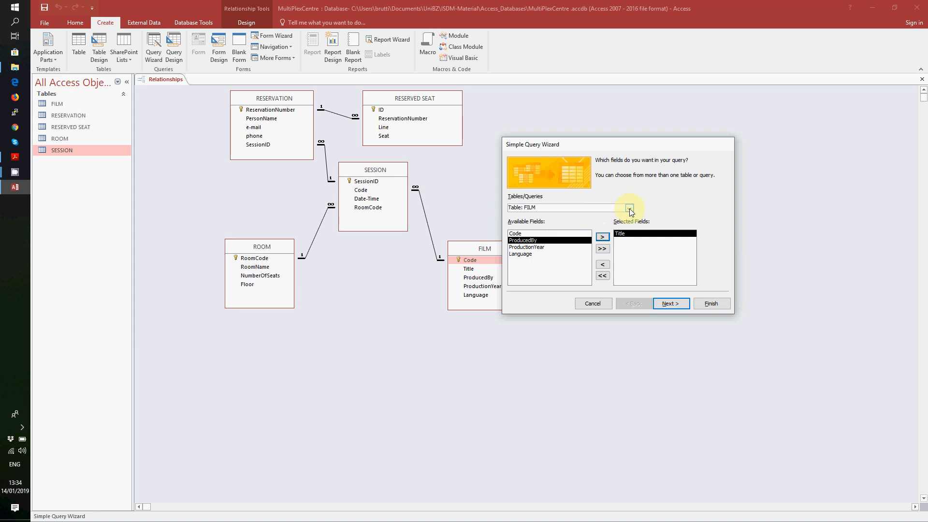
pyautogui.click(532, 254)
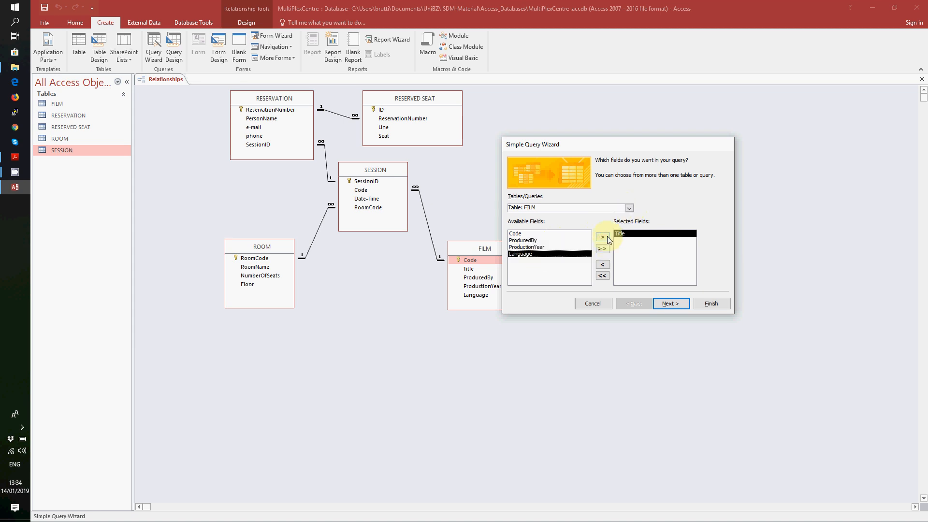
pyautogui.click(607, 236)
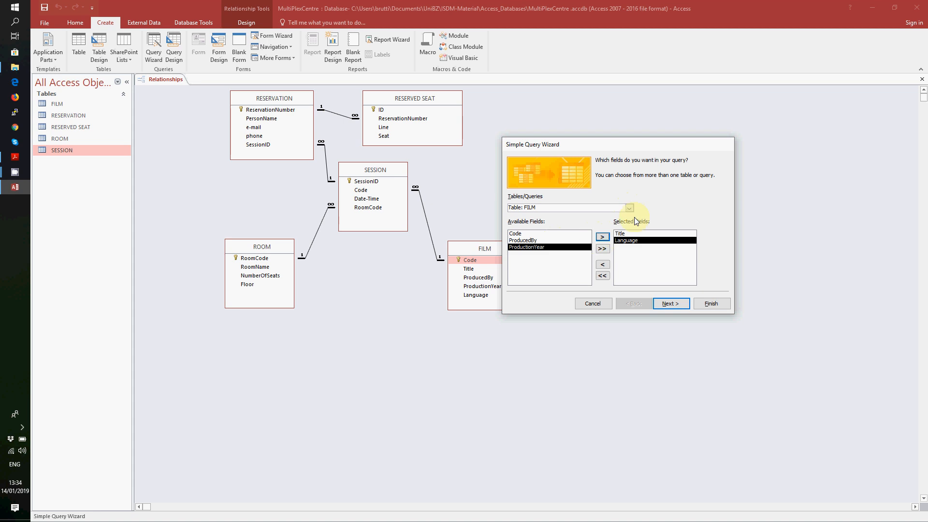
pyautogui.click(628, 207)
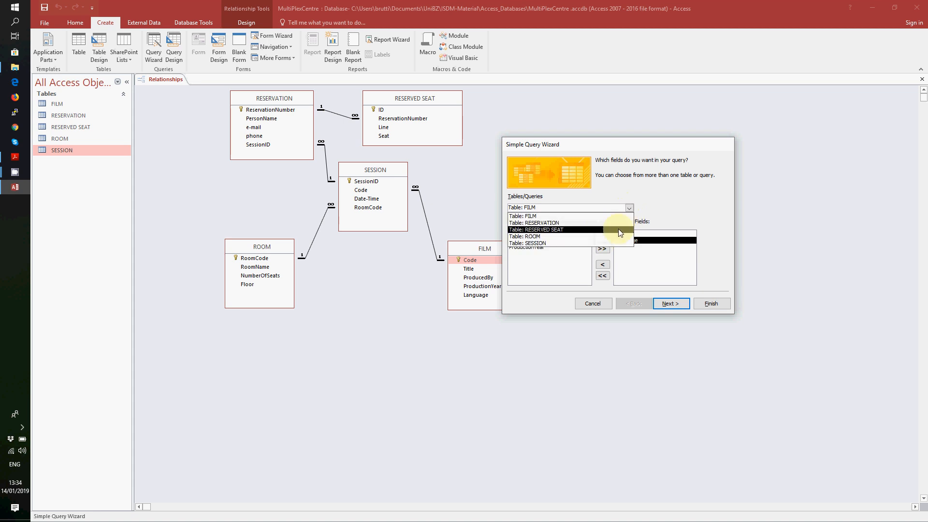
pyautogui.click(591, 243)
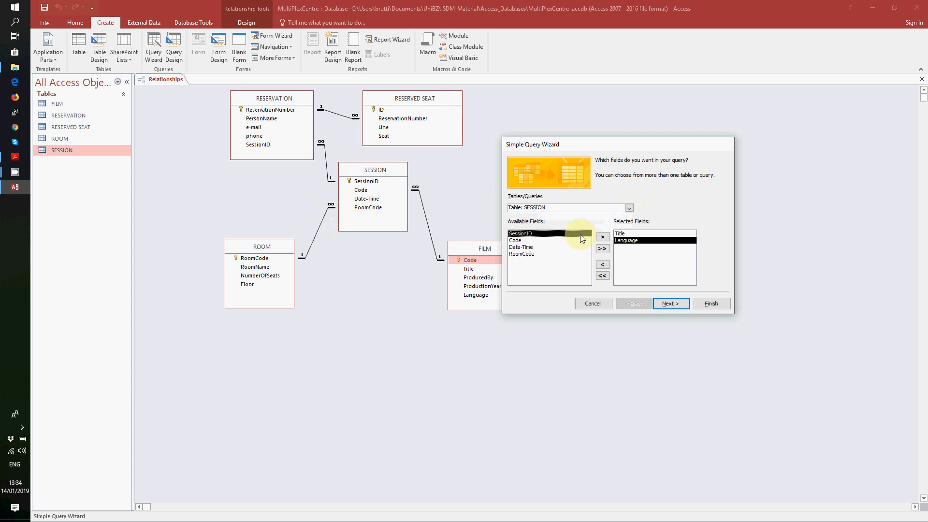
pyautogui.click(601, 237)
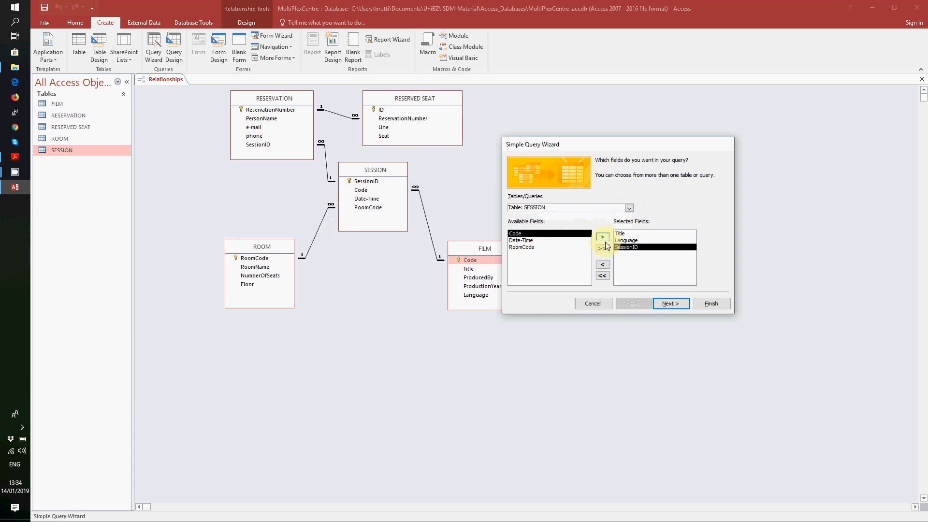
pyautogui.click(680, 304)
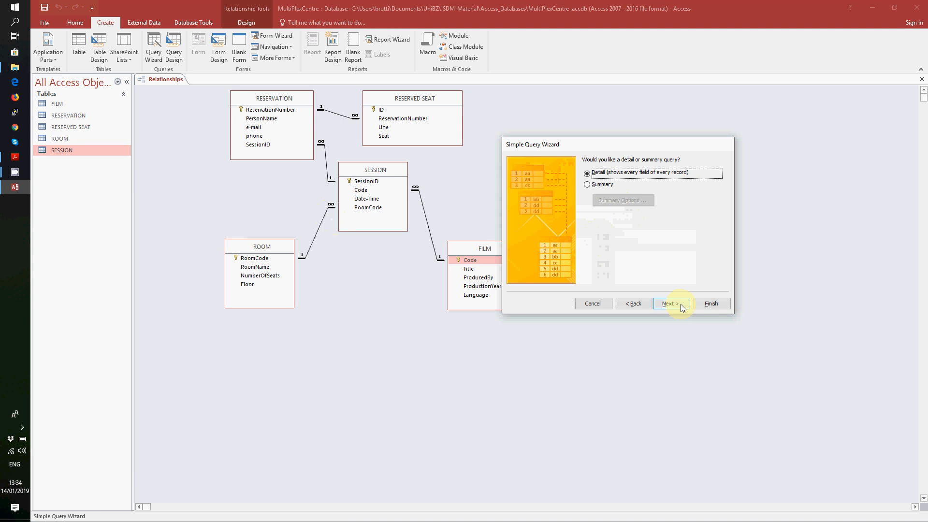
pyautogui.click(680, 303)
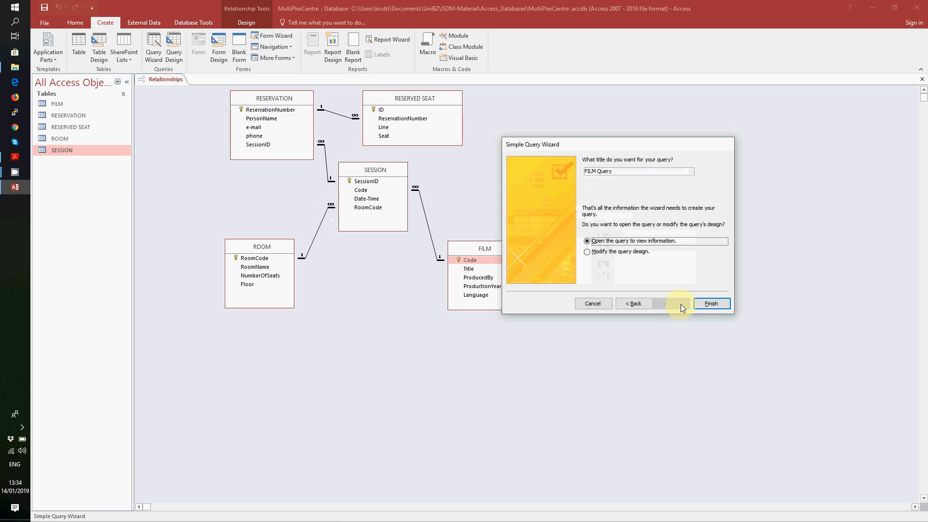
# - Title the query Q01 and finish the wizard into Design View
pyautogui.moveTo(613, 171); pyautogui.dragTo(579, 173)
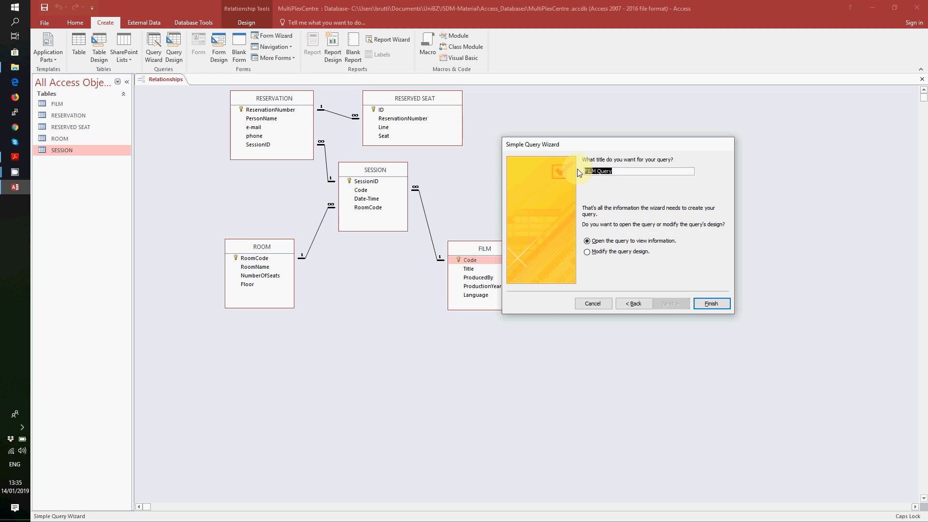
pyautogui.write('Q01')
pyautogui.click(15, 157)
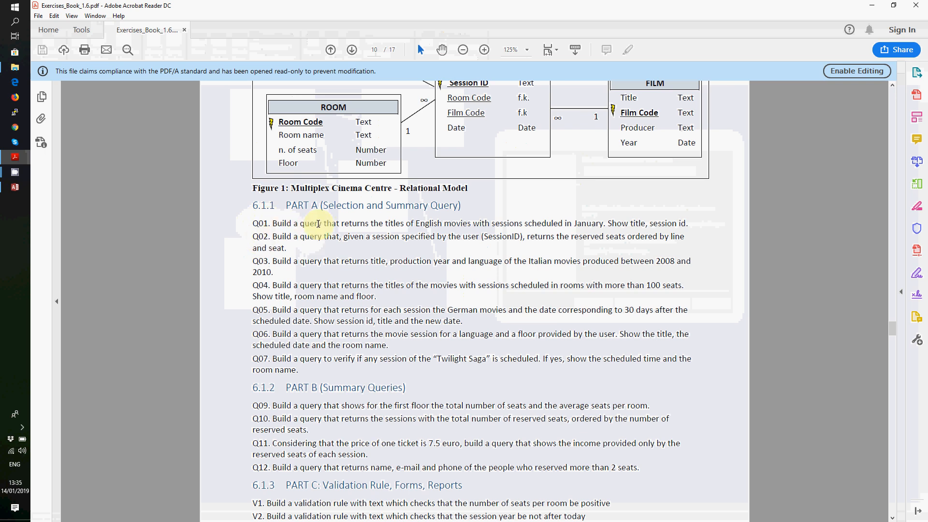
pyautogui.click(16, 191)
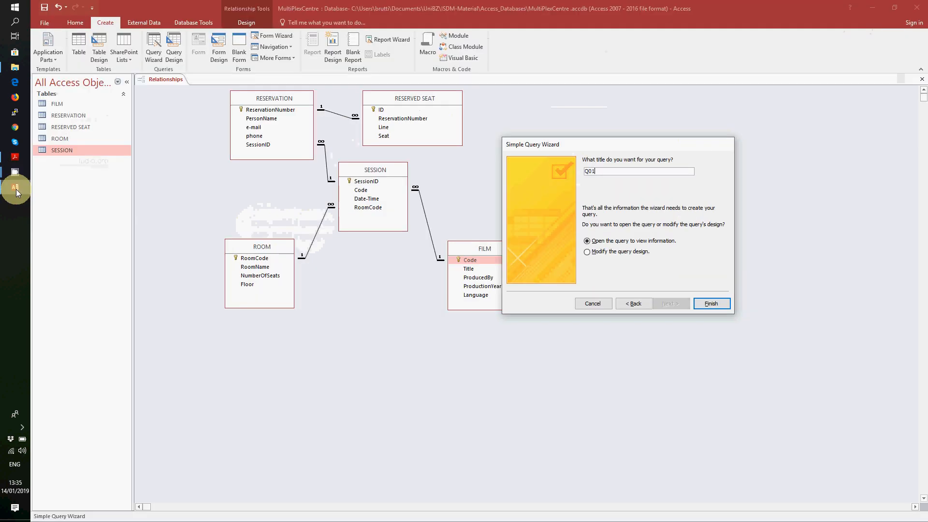
pyautogui.click(606, 253)
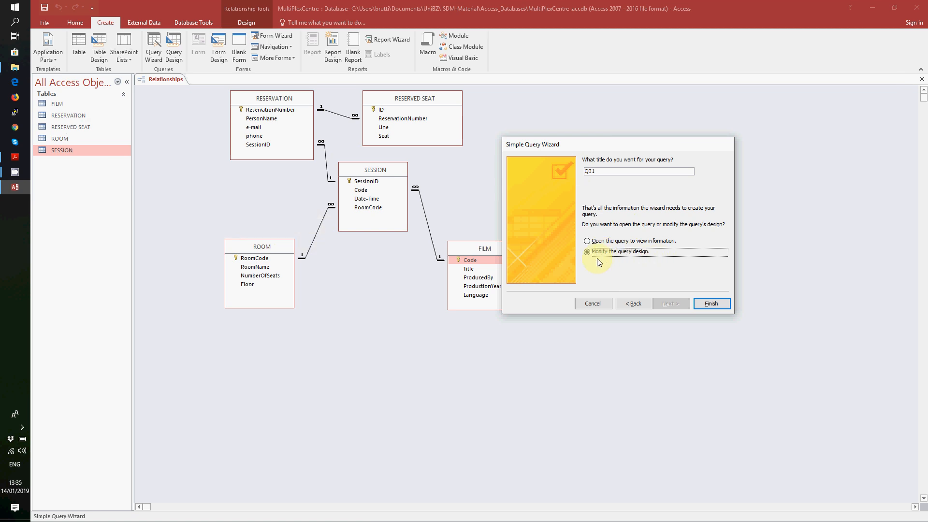
pyautogui.click(705, 305)
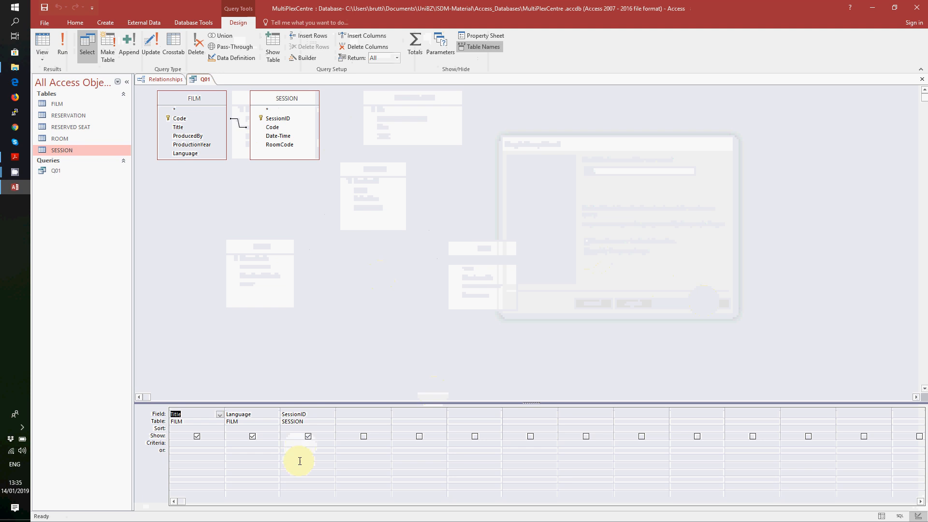
# - Filter Language on "English" and hide the Language column from results
pyautogui.click(242, 443)
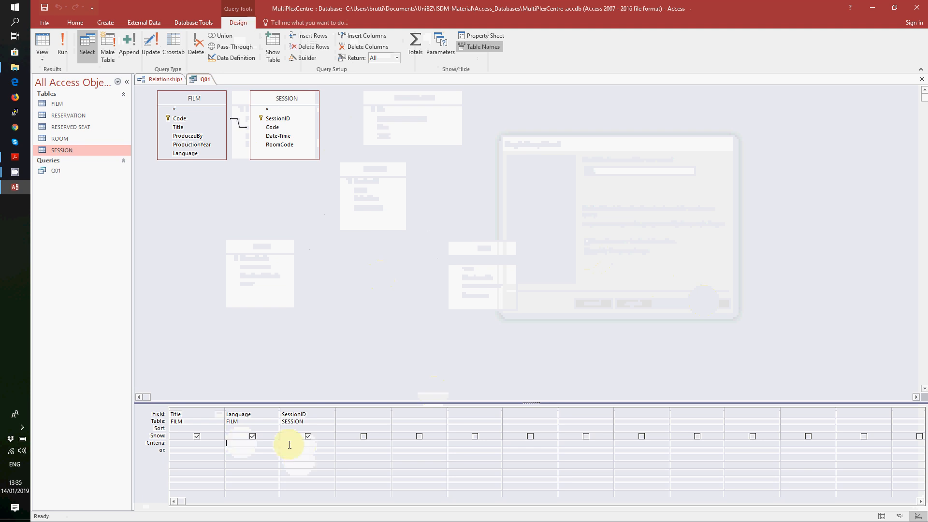
pyautogui.write('"English')
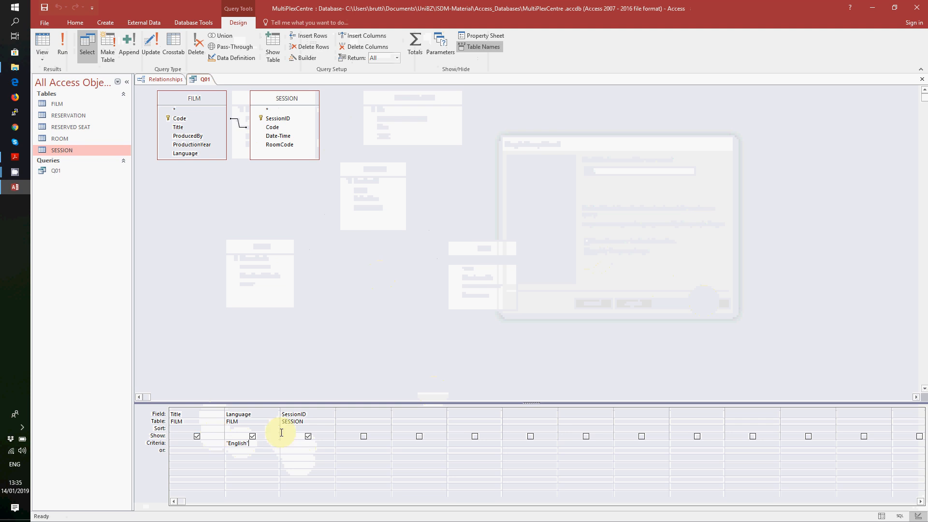
pyautogui.click(252, 436)
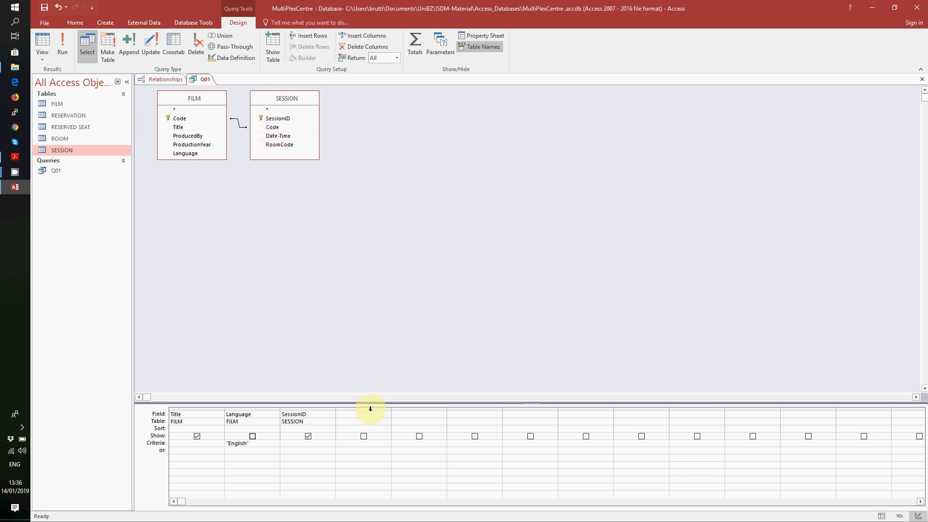
# - Start a fourth column with the alias Month:
pyautogui.click(369, 416)
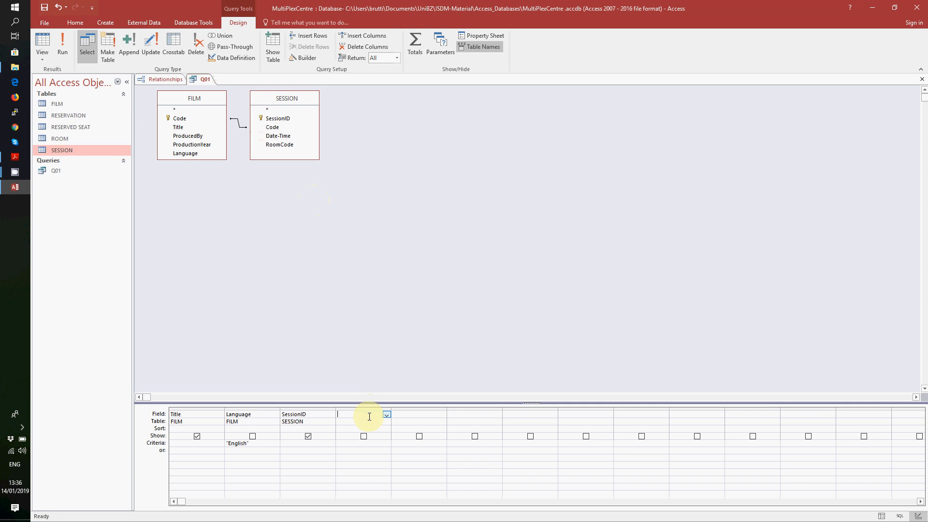
pyautogui.write('Month:')
pyautogui.click(386, 414)
pyautogui.click(386, 414)
# - In Expression Builder, insert the Month() function and clear its placeholders
pyautogui.rightClick(386, 414)
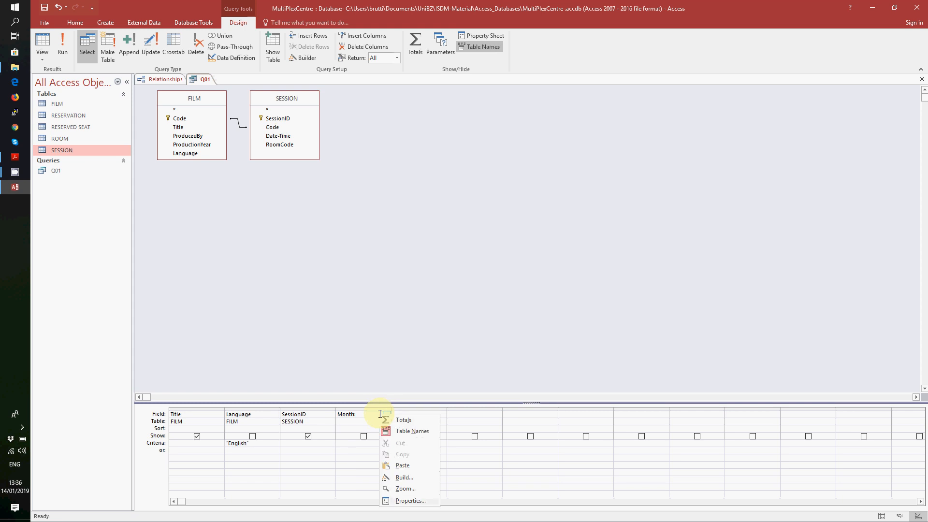
pyautogui.click(412, 478)
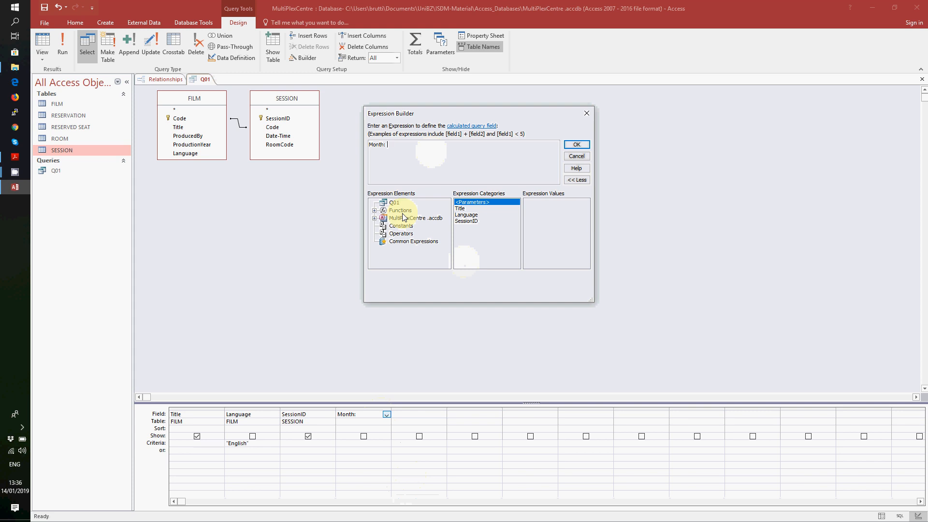
pyautogui.click(375, 210)
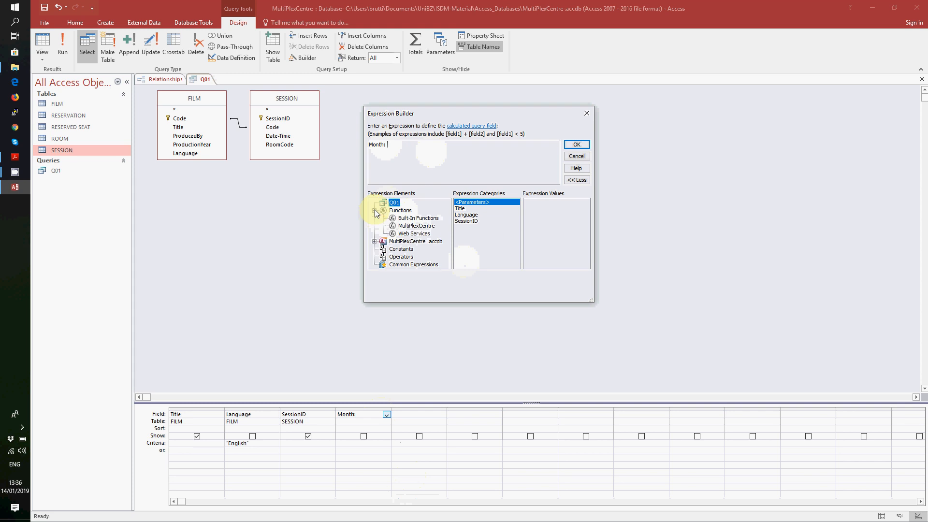
pyautogui.click(418, 217)
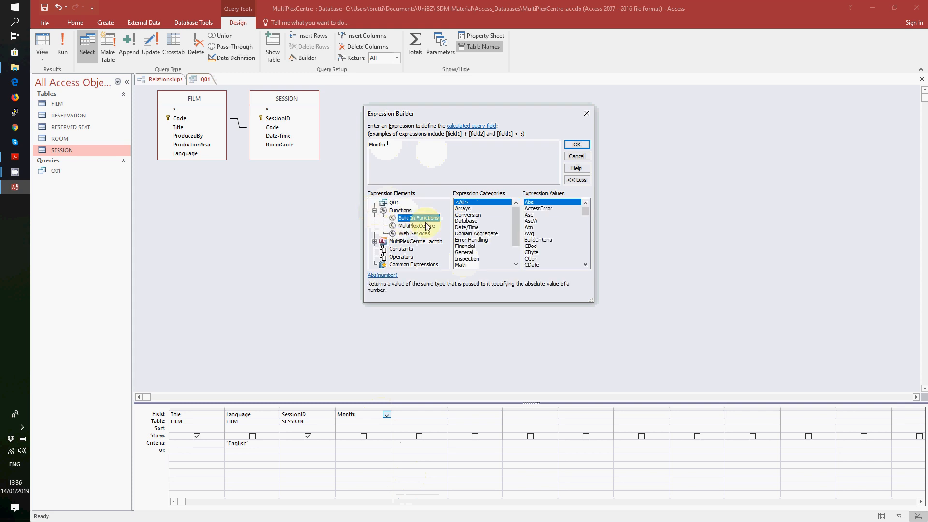
pyautogui.click(468, 228)
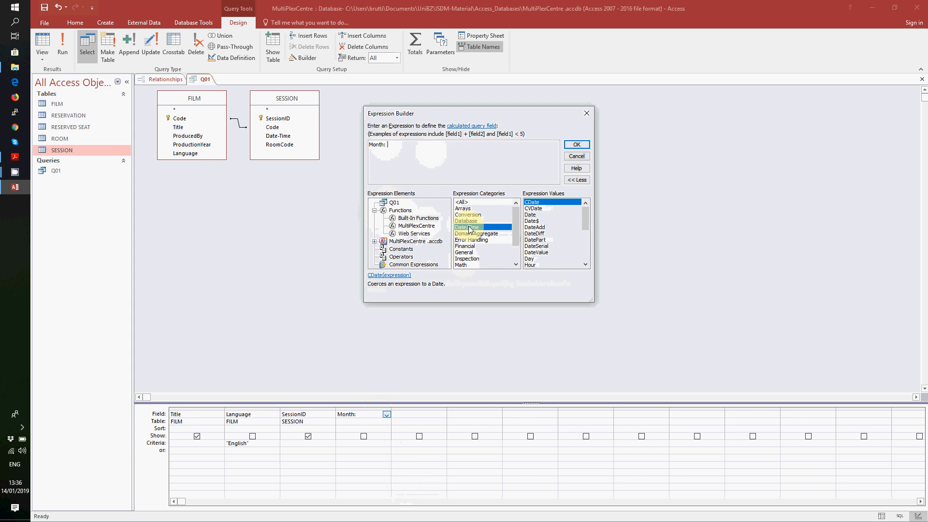
pyautogui.scroll(-1, 548, 242)
pyautogui.click(539, 266)
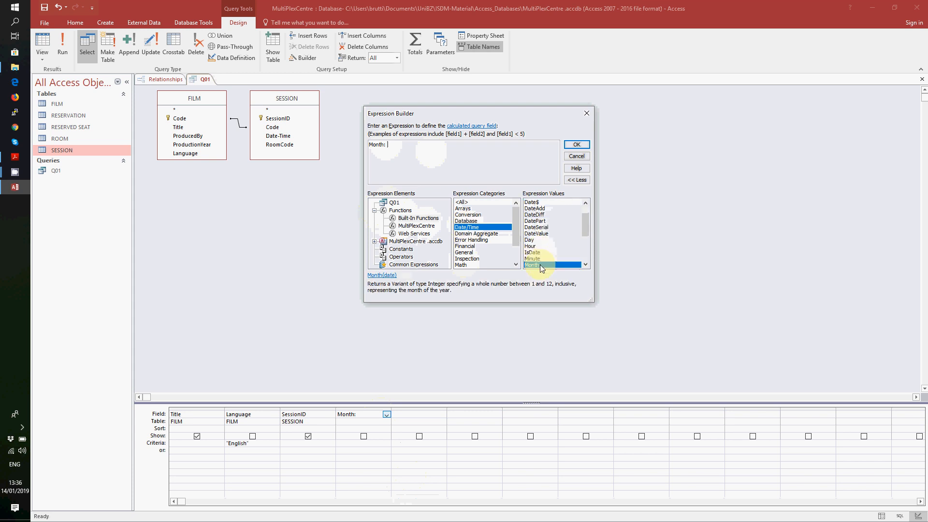
pyautogui.doubleClick(540, 265)
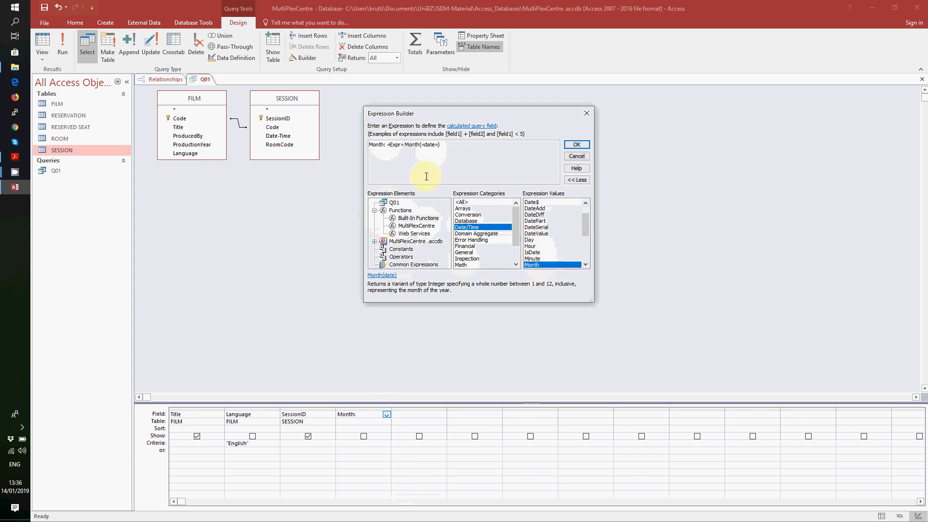
pyautogui.doubleClick(398, 146)
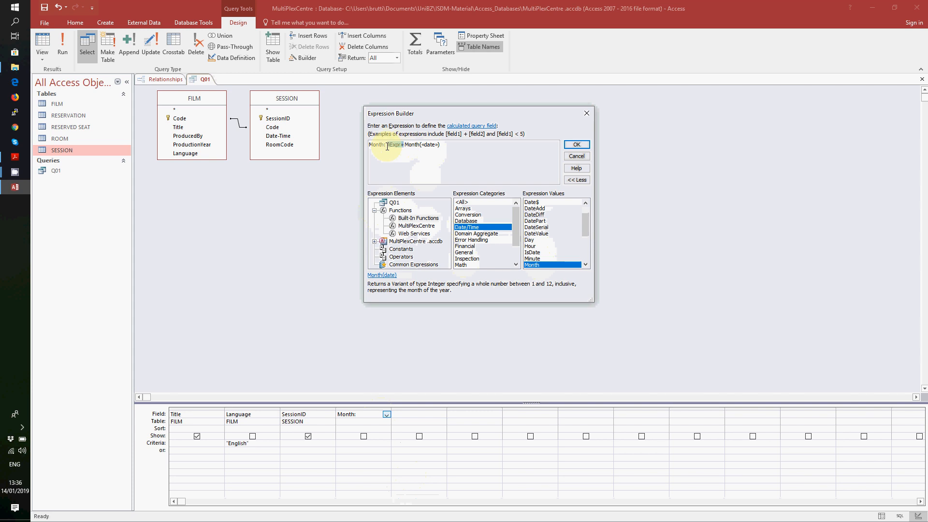
pyautogui.press('Delete')
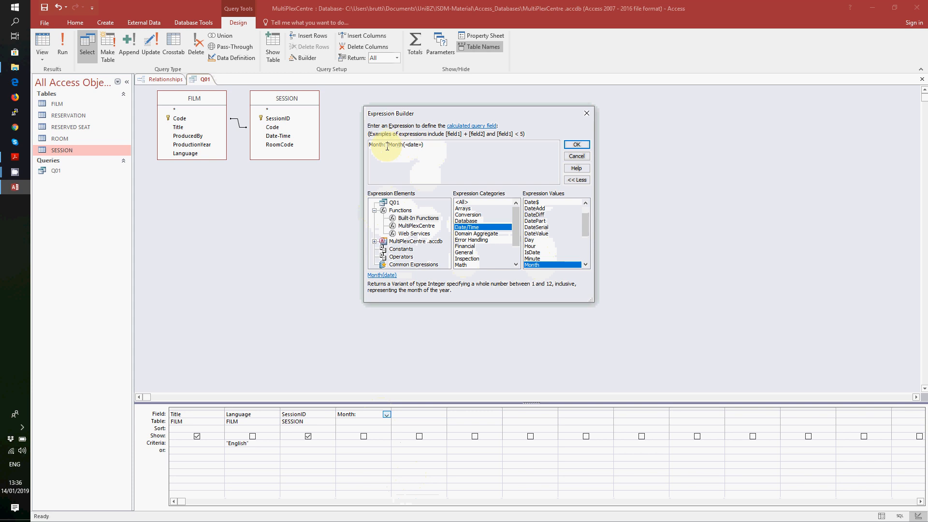
pyautogui.doubleClick(418, 145)
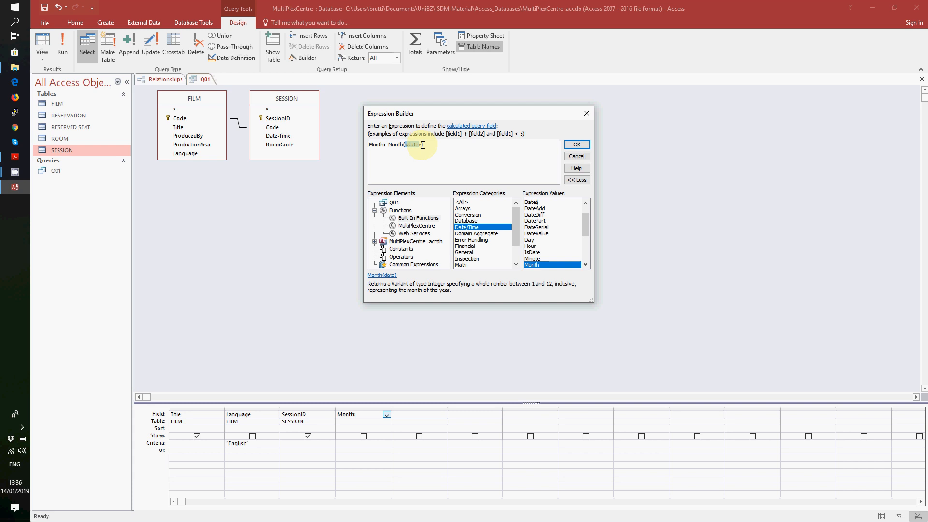
pyautogui.press('Delete')
# - Complete the expression as Month([SESSION]![Date-Time]) and accept it
pyautogui.click(375, 242)
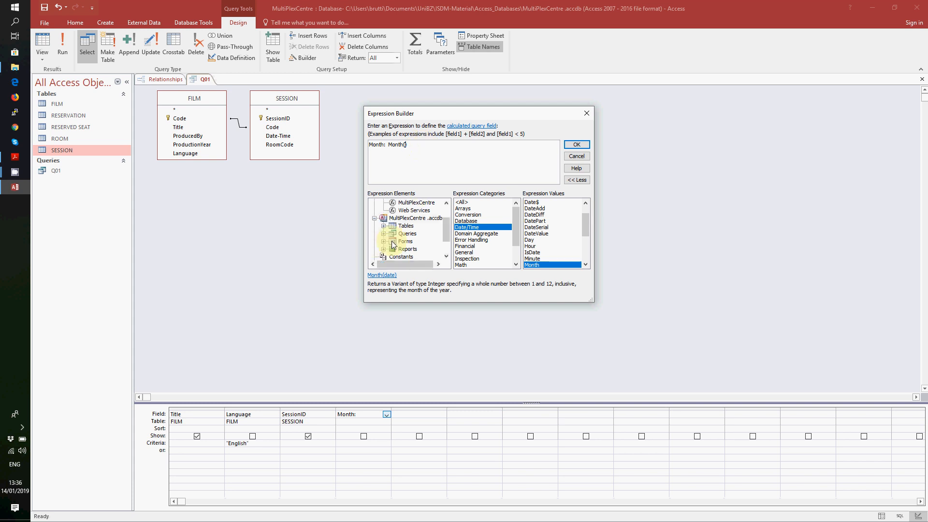
pyautogui.click(390, 227)
pyautogui.click(389, 225)
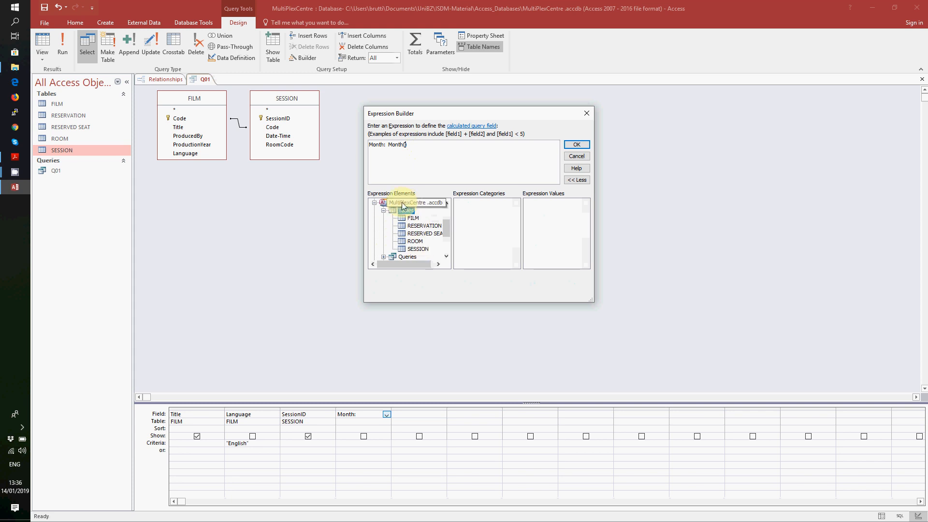
pyautogui.click(418, 249)
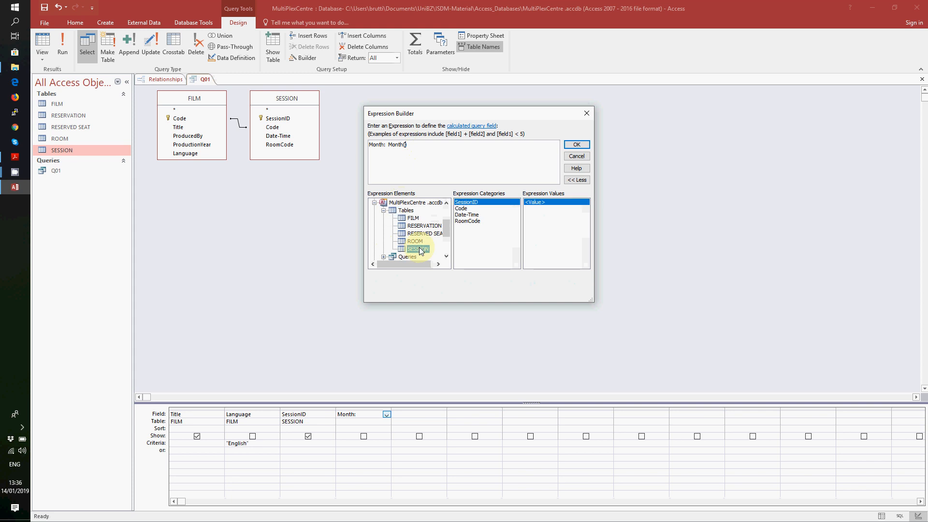
pyautogui.doubleClick(466, 216)
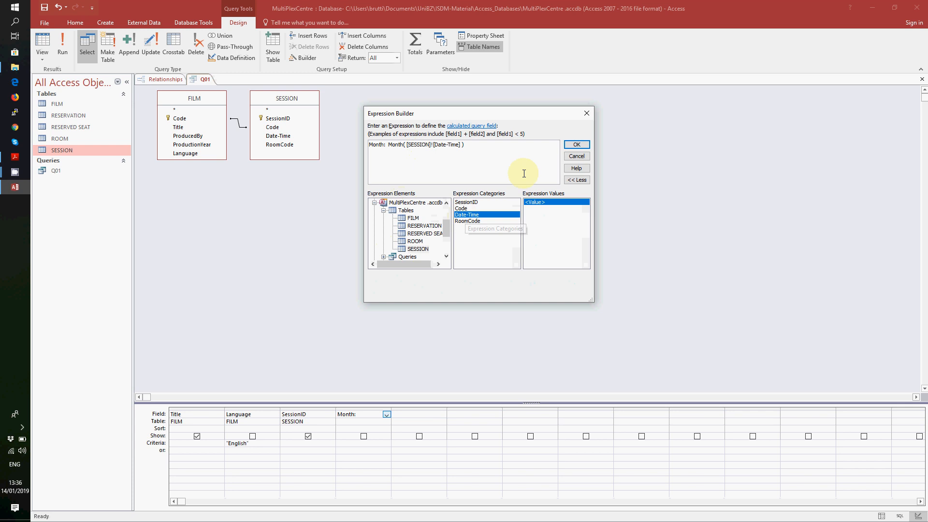
pyautogui.click(576, 145)
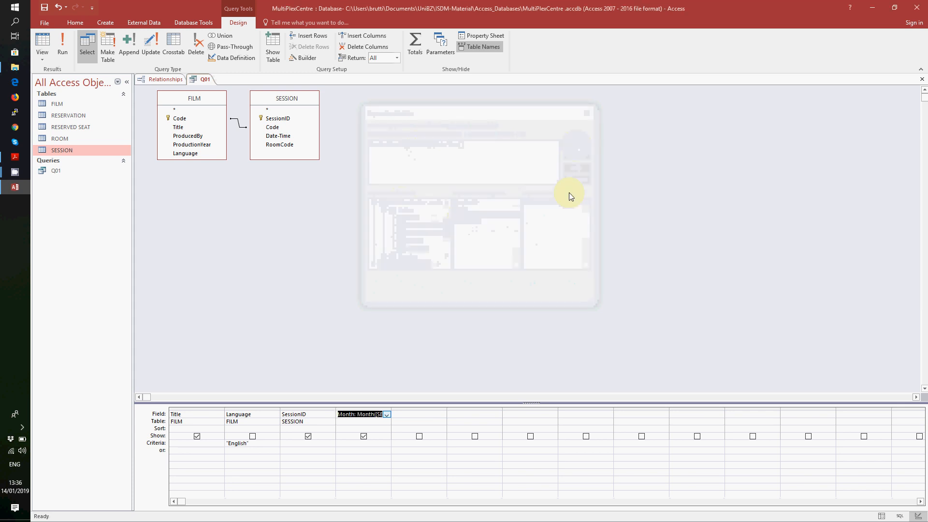
# - Set the Month criterion to 1 and run Q01, returning six Iron Man sessions
pyautogui.click(363, 442)
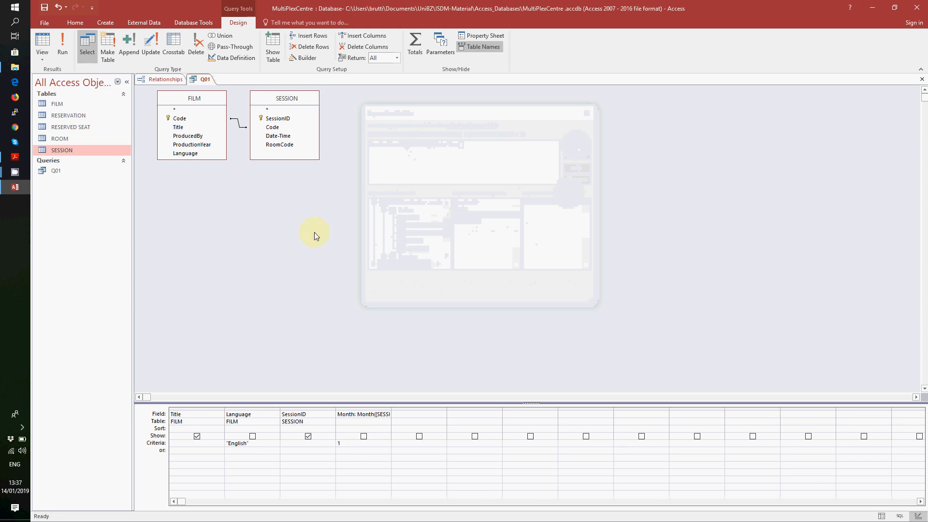
pyautogui.click(68, 49)
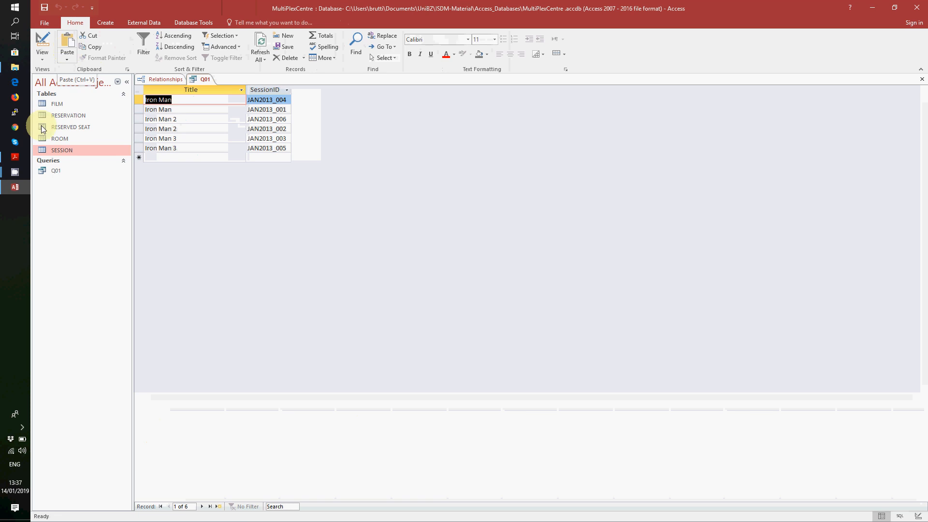
pyautogui.moveTo(18, 170)
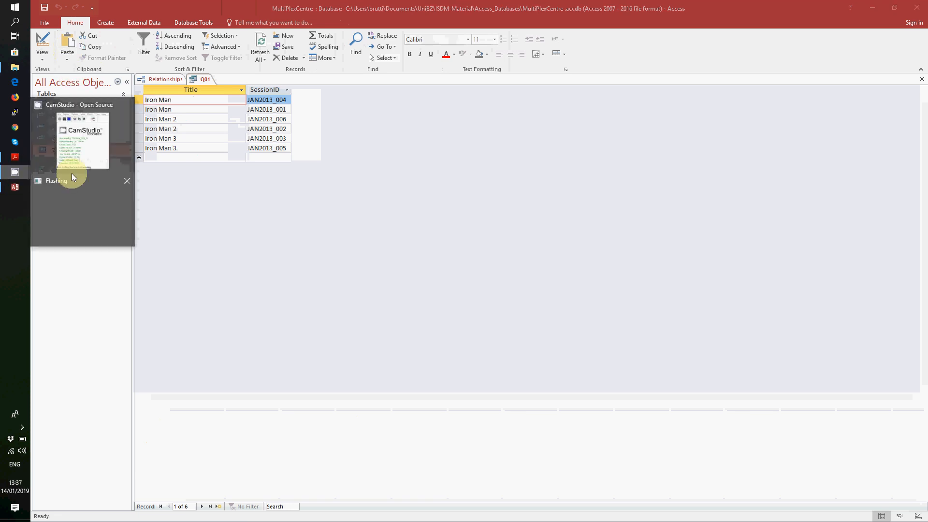
pyautogui.click(71, 174)
# - Show the Part A query tasks Q01–Q07 in the exercise PDF
pyautogui.click(120, 129)
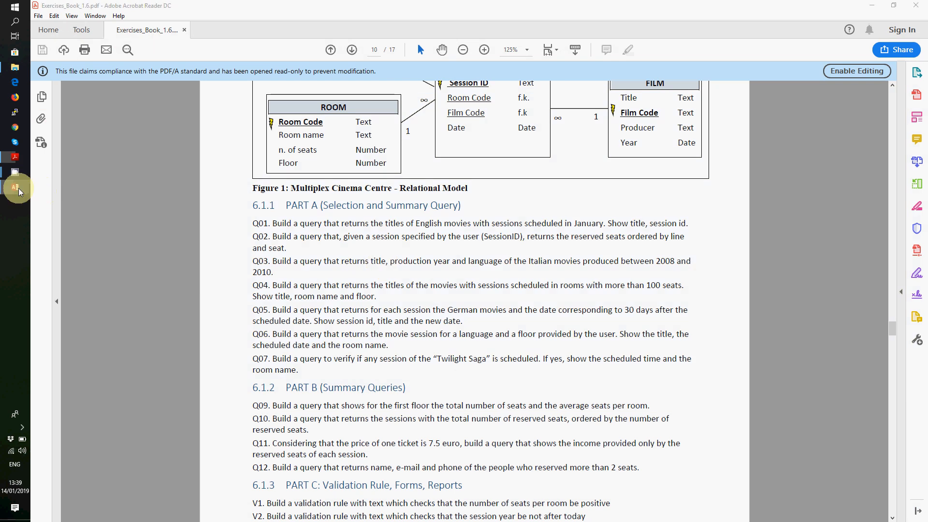
# - Return to the MultiPlexCentre database and close query Q01
pyautogui.moveTo(15, 187)
pyautogui.click(58, 171)
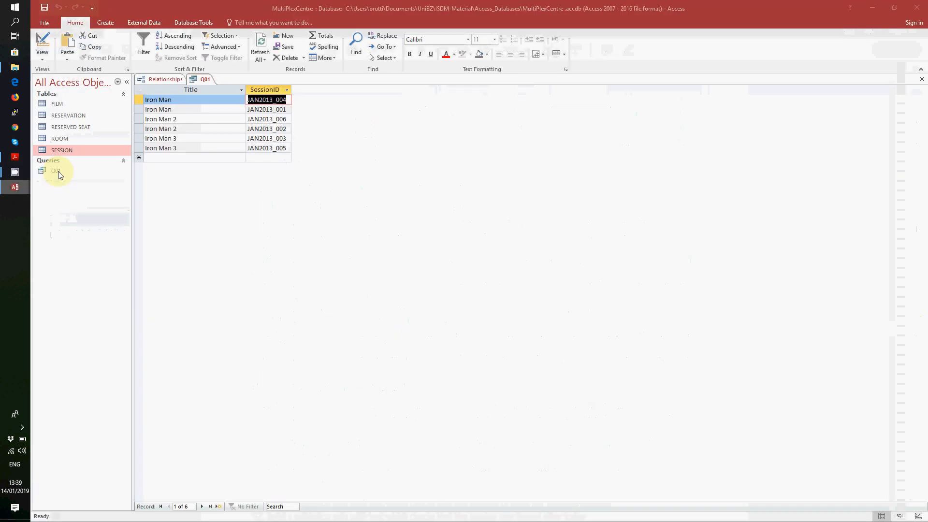
pyautogui.rightClick(205, 82)
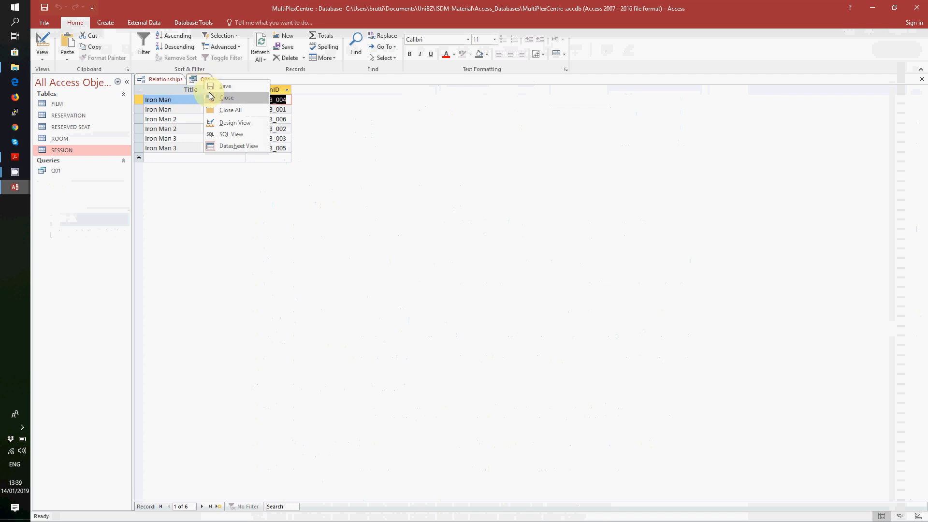
pyautogui.click(211, 91)
pyautogui.rightClick(205, 82)
pyautogui.click(213, 98)
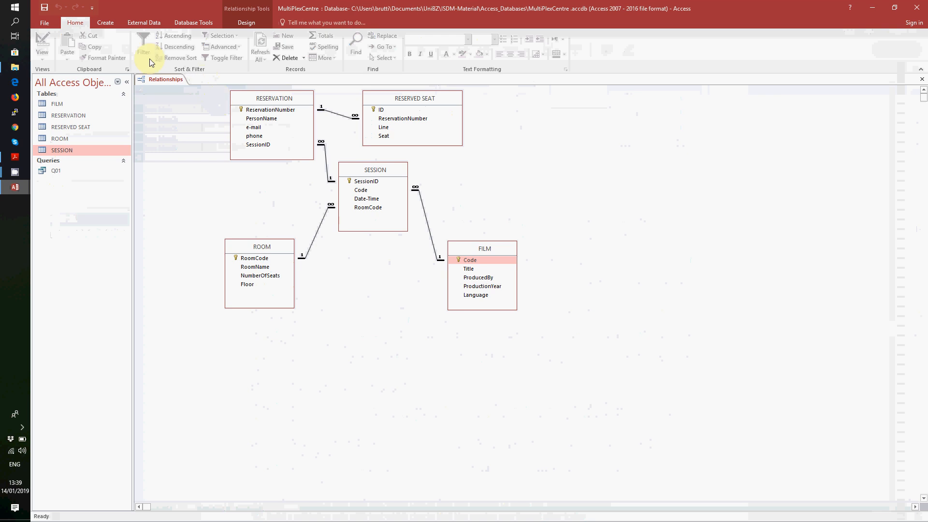
# - Start a Simple Query Wizard with SESSION's SessionID and RESERVED SEAT's Line and Seat
pyautogui.click(110, 23)
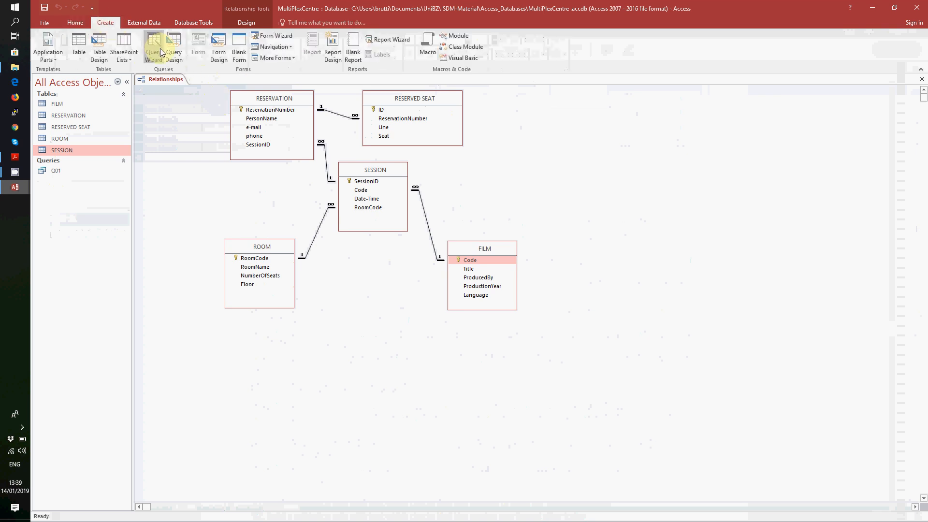
pyautogui.click(160, 49)
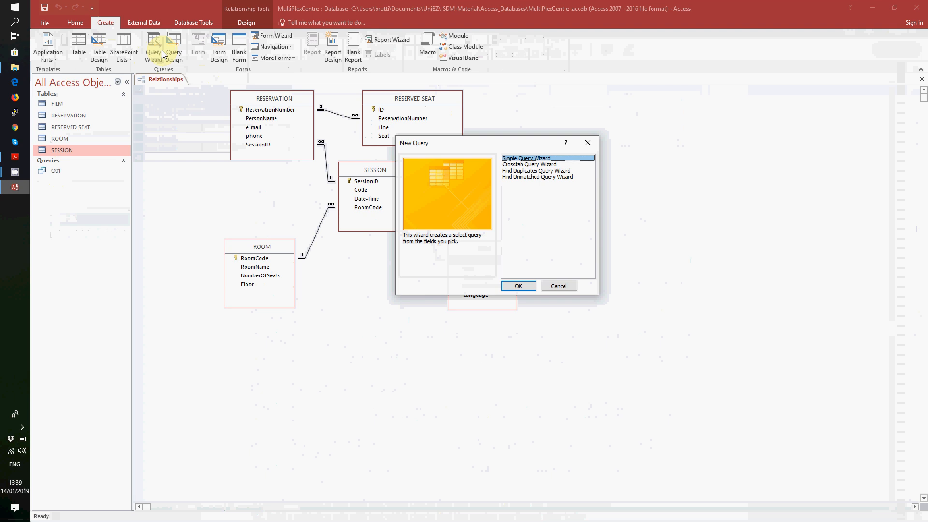
pyautogui.click(531, 286)
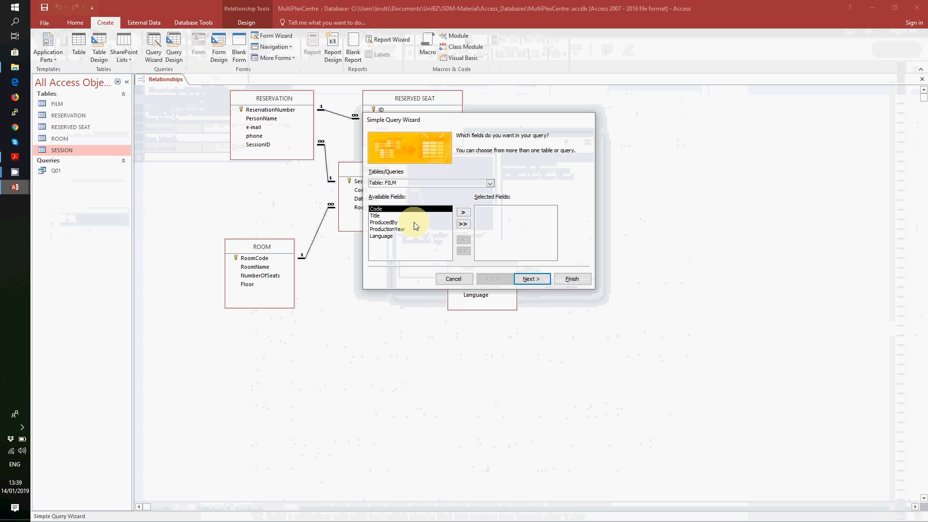
pyautogui.click(490, 183)
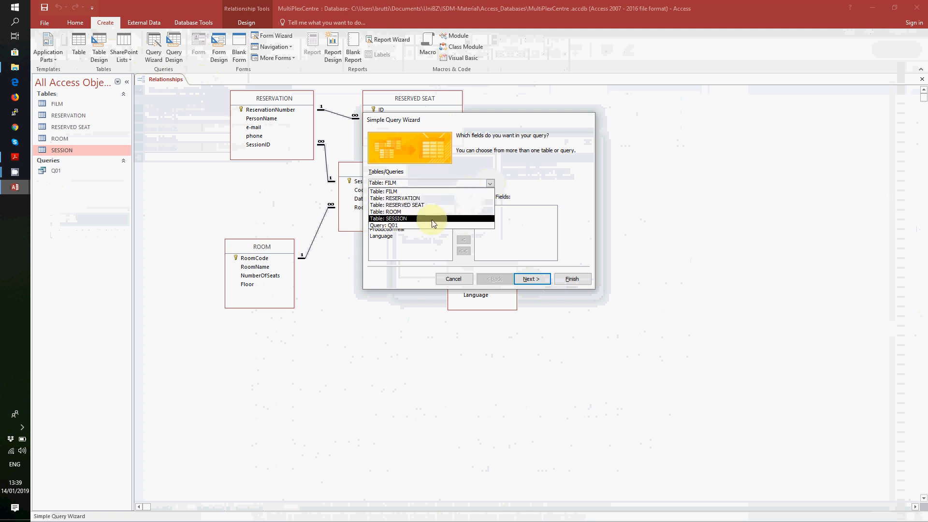
pyautogui.click(431, 219)
pyautogui.click(464, 213)
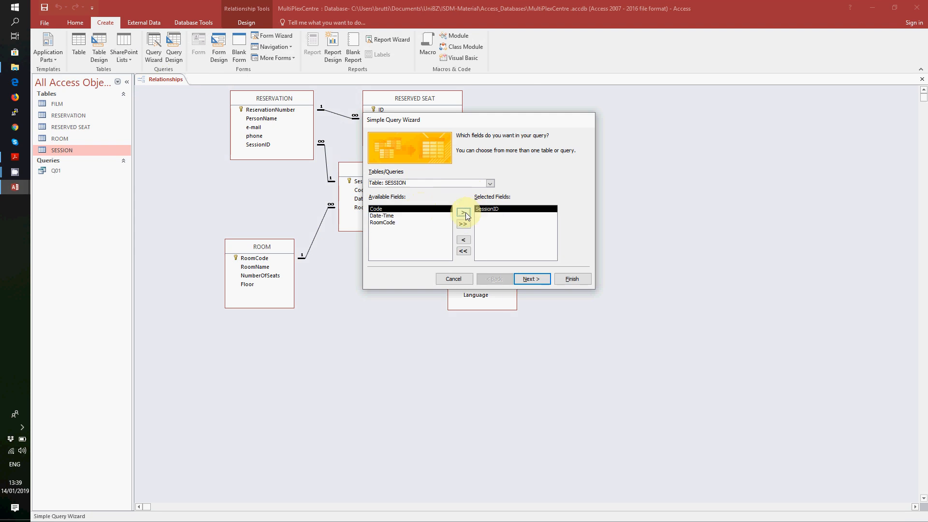
pyautogui.click(490, 183)
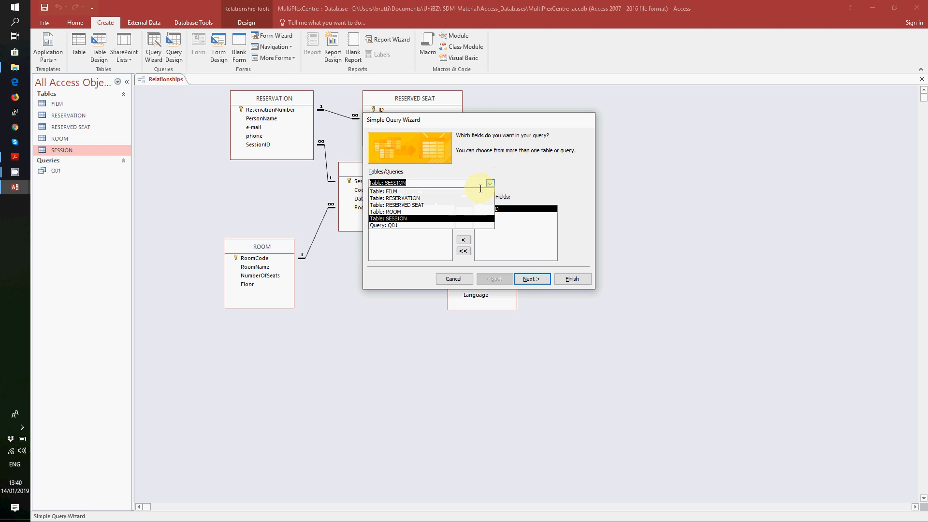
pyautogui.click(430, 205)
pyautogui.click(394, 222)
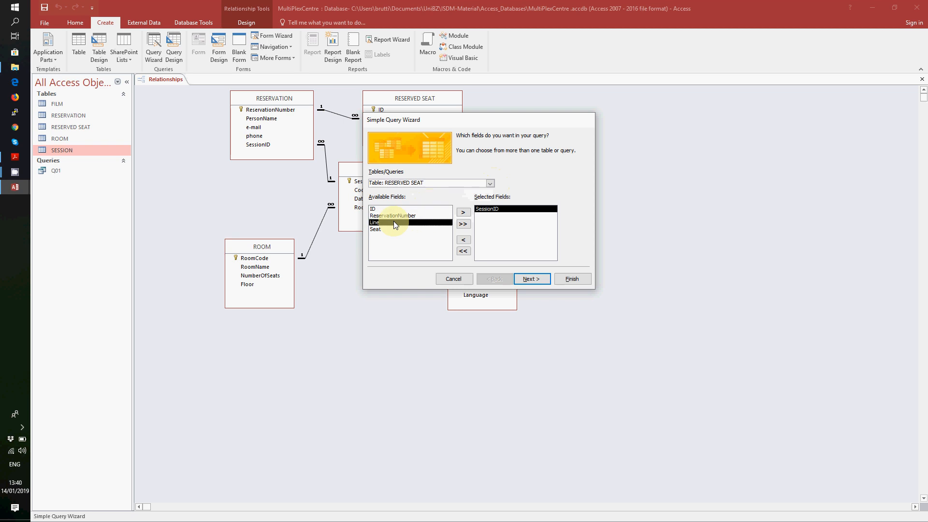
pyautogui.click(462, 213)
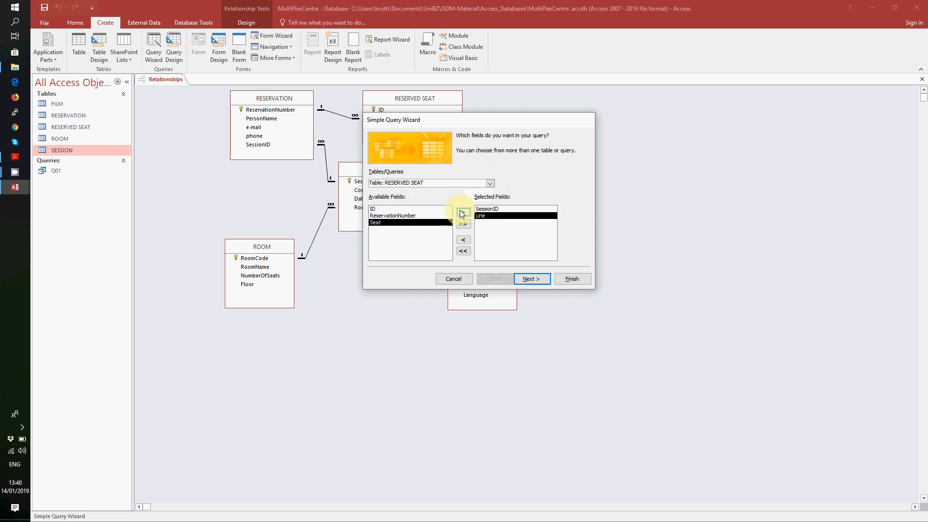
pyautogui.click(462, 213)
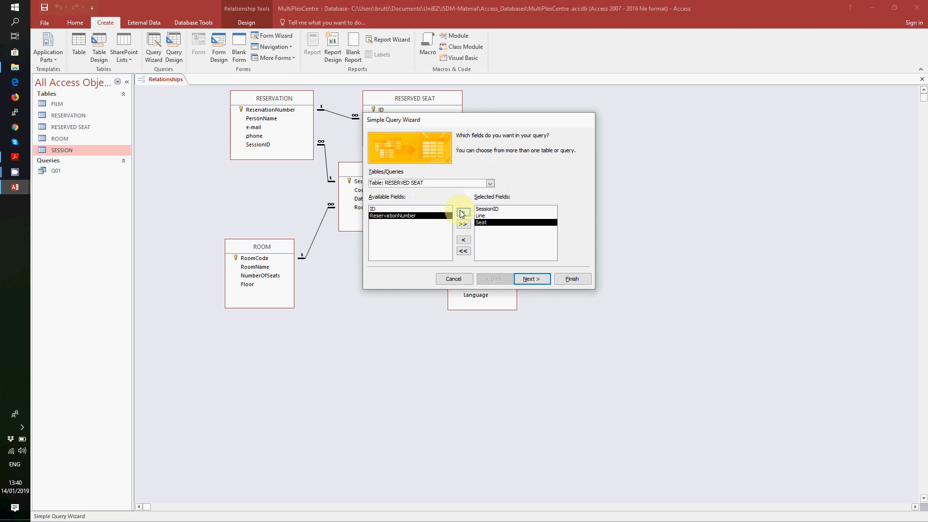
# - Keep detail results, name the query Q02, and open it in Design View
pyautogui.click(531, 279)
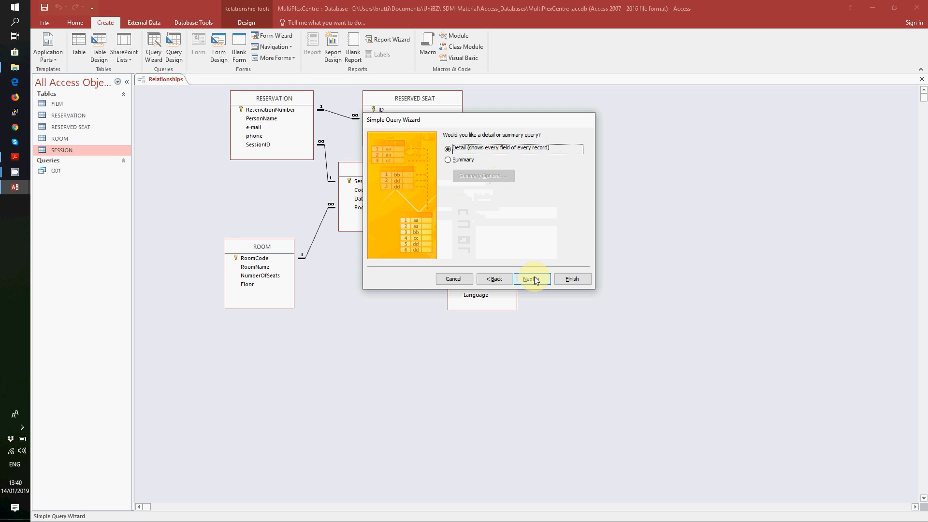
pyautogui.click(531, 278)
pyautogui.moveTo(501, 146); pyautogui.dragTo(429, 146)
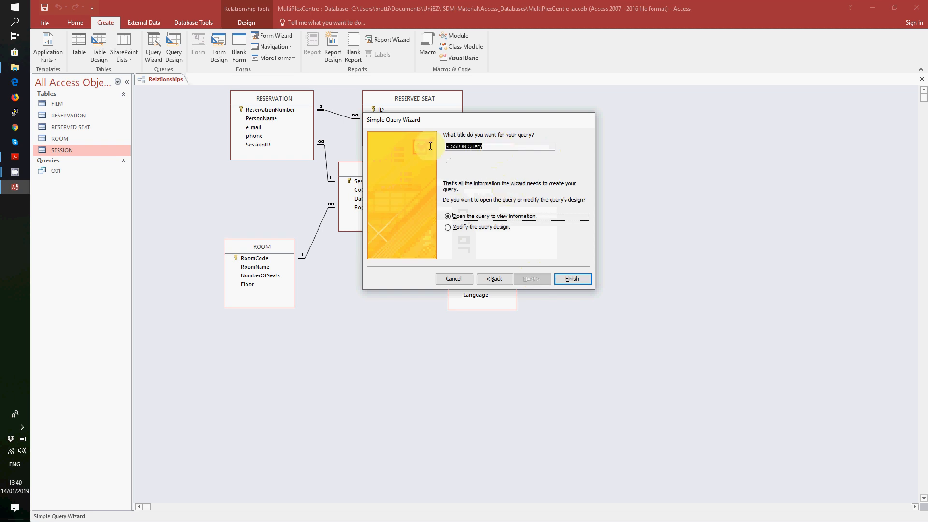
pyautogui.write('Q02')
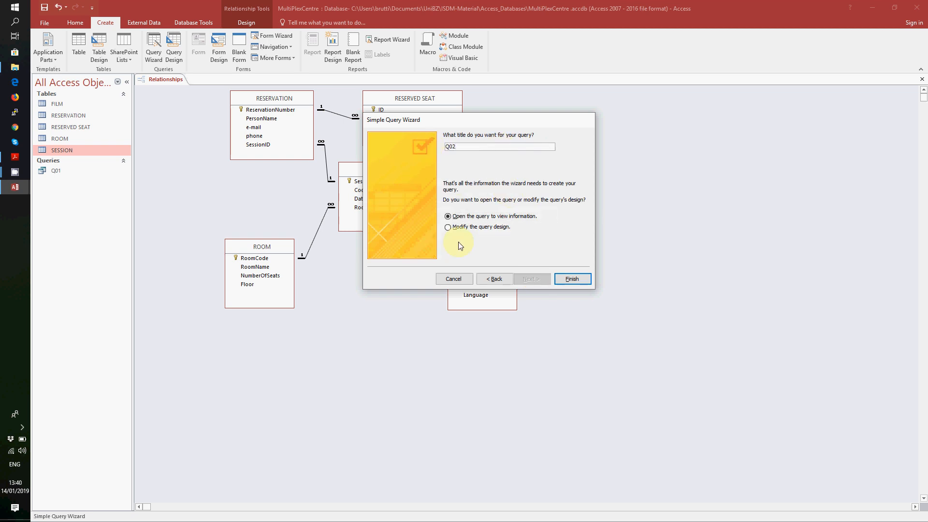
pyautogui.click(465, 227)
pyautogui.click(573, 277)
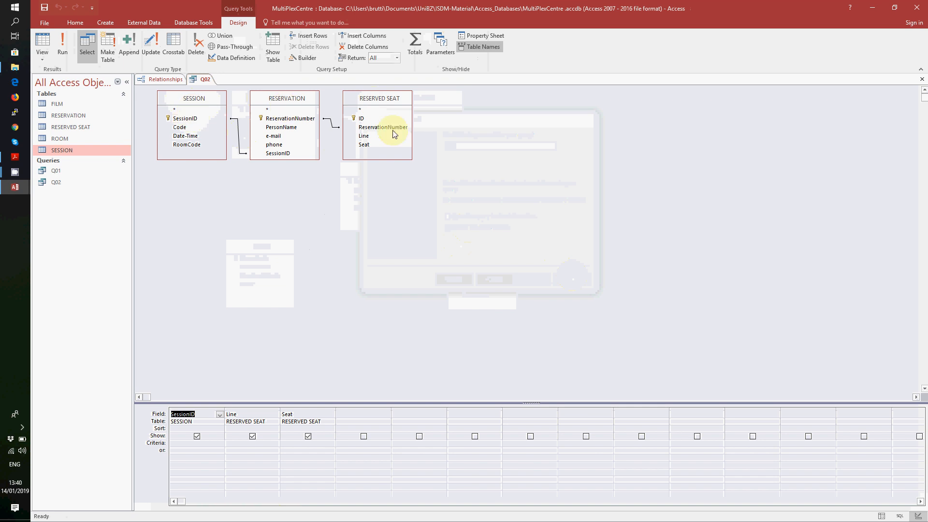
# - Keep SessionID shown, give it the criterion [Provide Session ID], and run Q02 to see the prompt
pyautogui.click(197, 437)
pyautogui.click(252, 437)
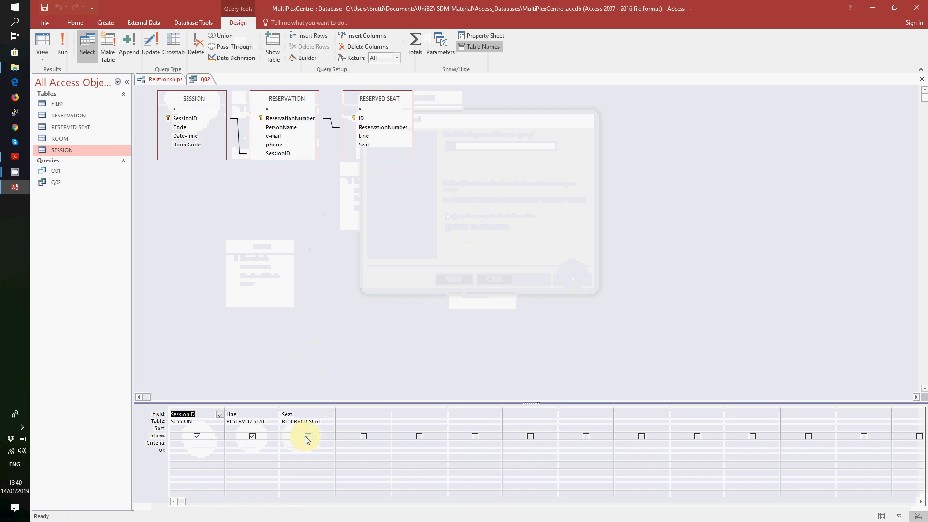
pyautogui.click(197, 448)
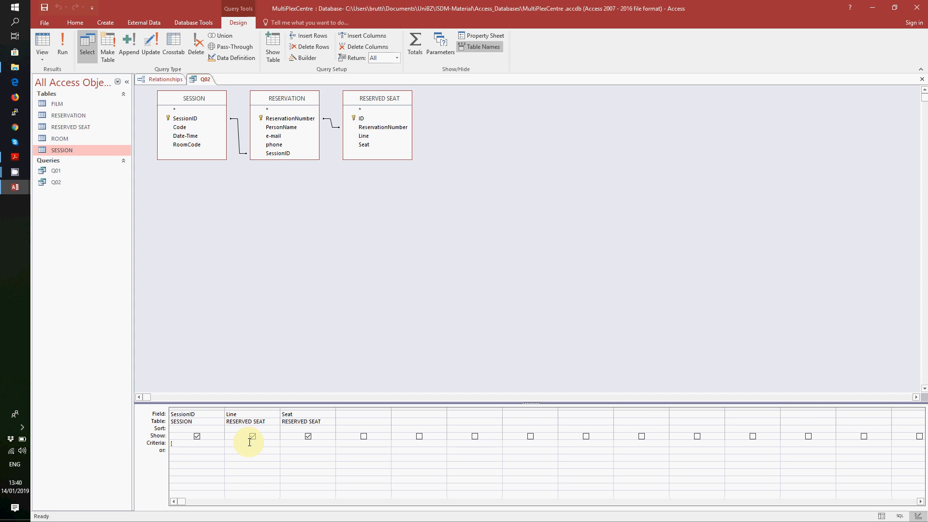
pyautogui.write('Givem')
pyautogui.press('BackSpace')
pyautogui.press('BackSpace')
pyautogui.press('BackSpace')
pyautogui.write('Ses')
pyautogui.press('BackSpace')
pyautogui.press('BackSpace')
pyautogui.press('BackSpace')
pyautogui.write('Provide Session ID ]')
pyautogui.click(62, 44)
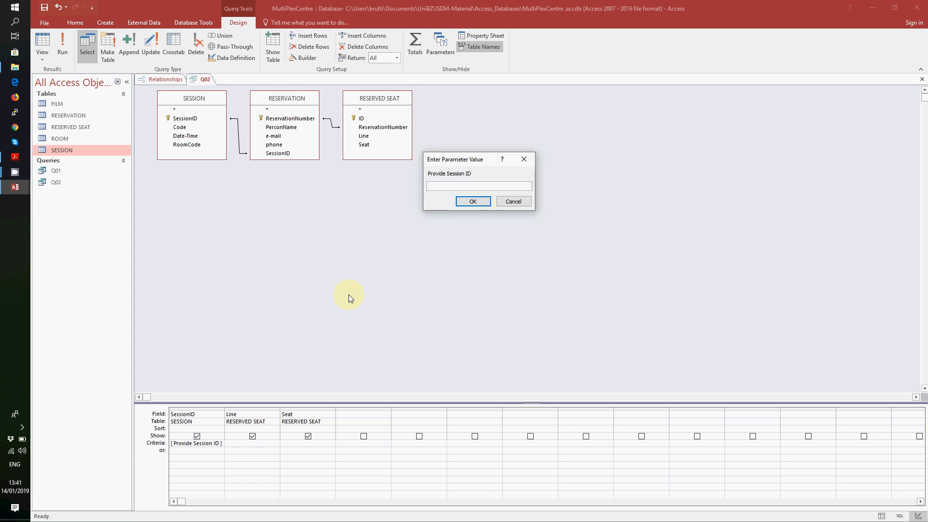
# - Run Q02 for session FEB2013_006, then return Q02 to Design View
pyautogui.write('FEB2013_006')
pyautogui.press('Return')
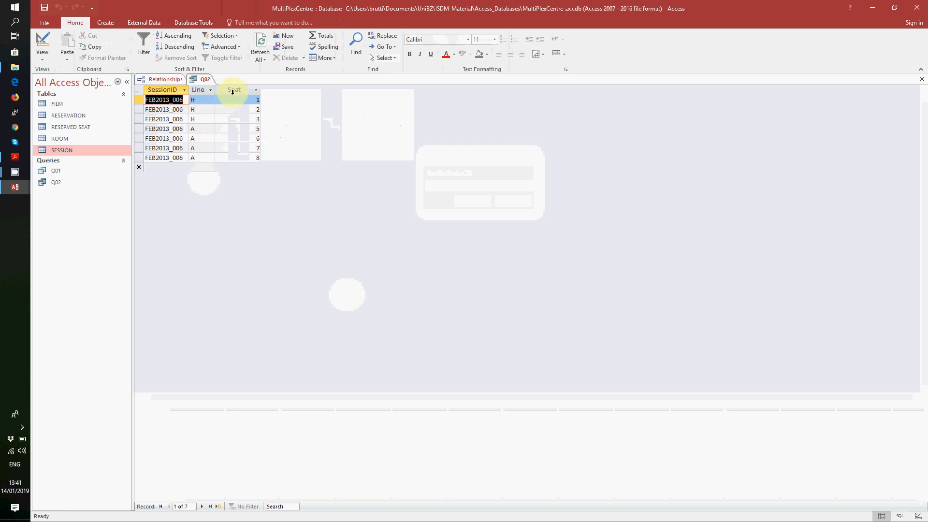
pyautogui.click(204, 80)
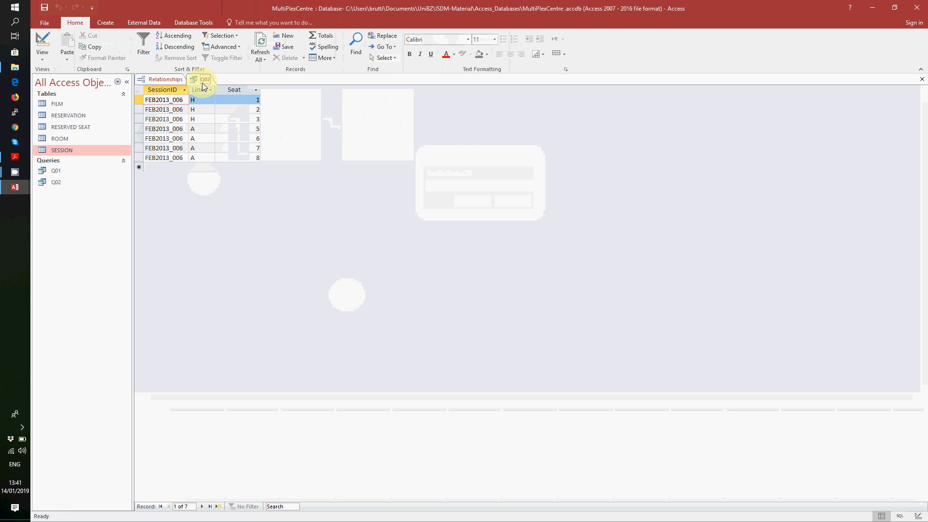
pyautogui.click(50, 61)
pyautogui.click(62, 117)
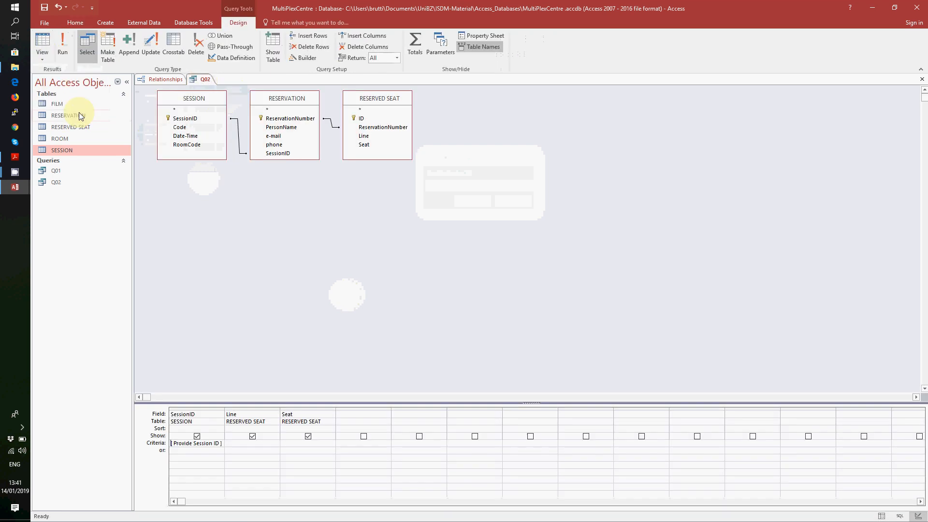
# - Sort Line and Seat ascending and rerun Q02 for session FEB2013_006
pyautogui.click(277, 429)
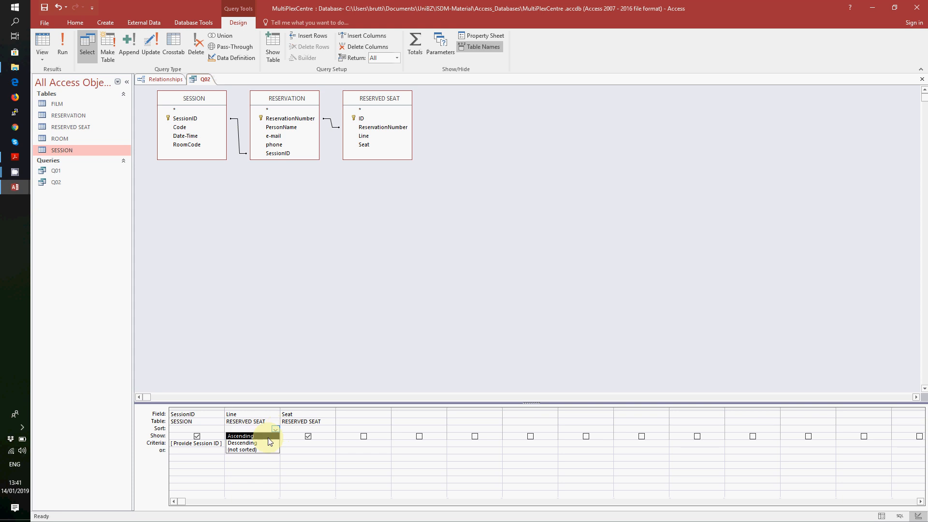
pyautogui.click(269, 437)
pyautogui.click(328, 428)
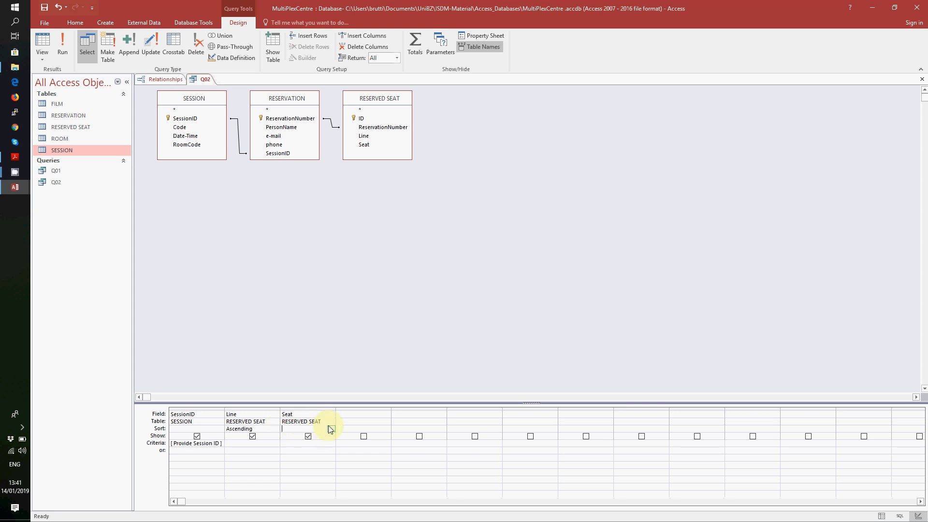
pyautogui.click(328, 428)
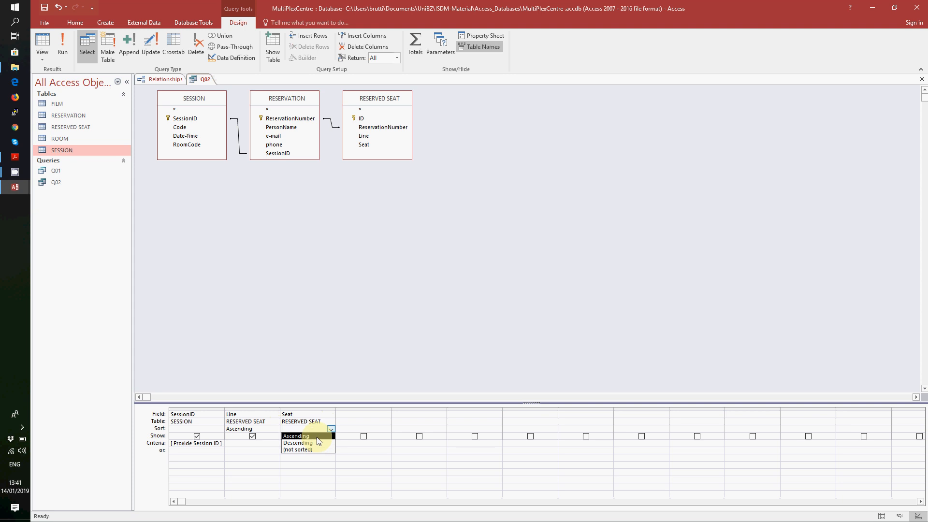
pyautogui.click(316, 436)
pyautogui.click(63, 54)
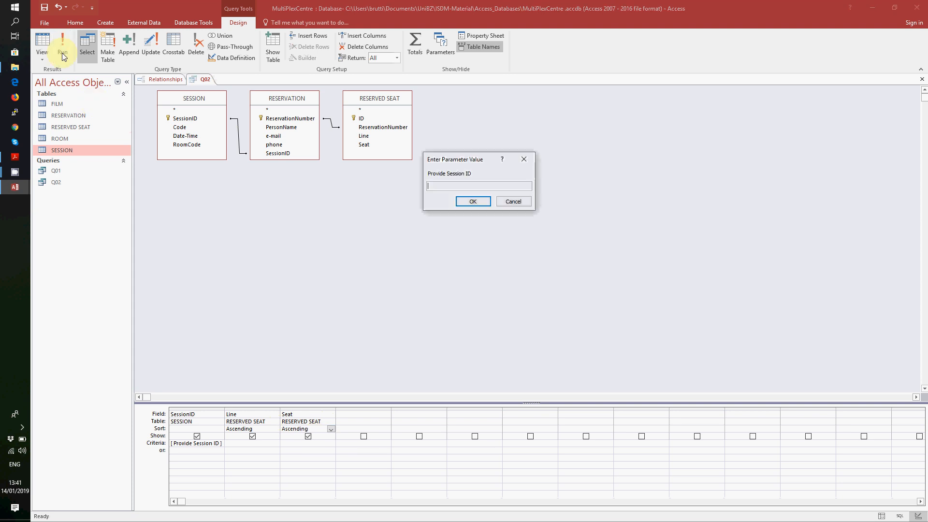
pyautogui.write('FEB2013_006')
pyautogui.press('Return')
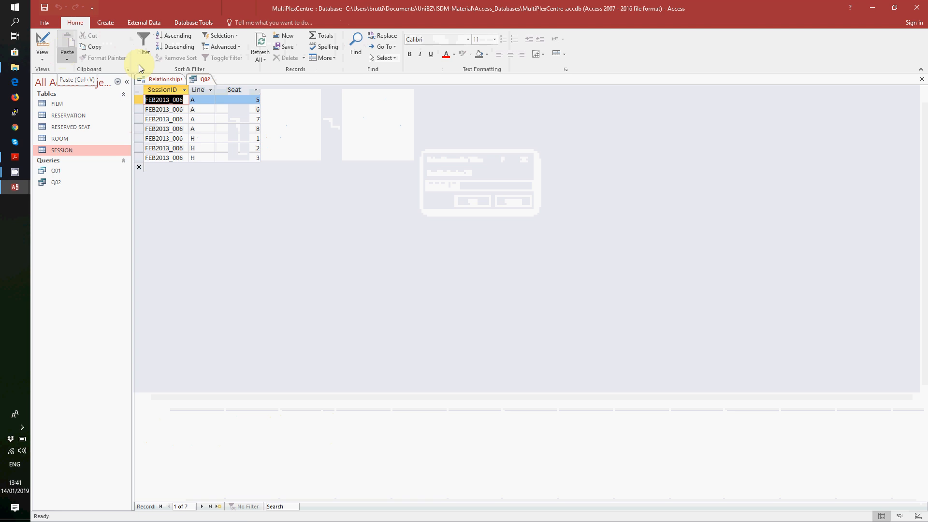
# - Save and close the Q02 query
pyautogui.rightClick(202, 79)
pyautogui.click(210, 86)
pyautogui.rightClick(205, 79)
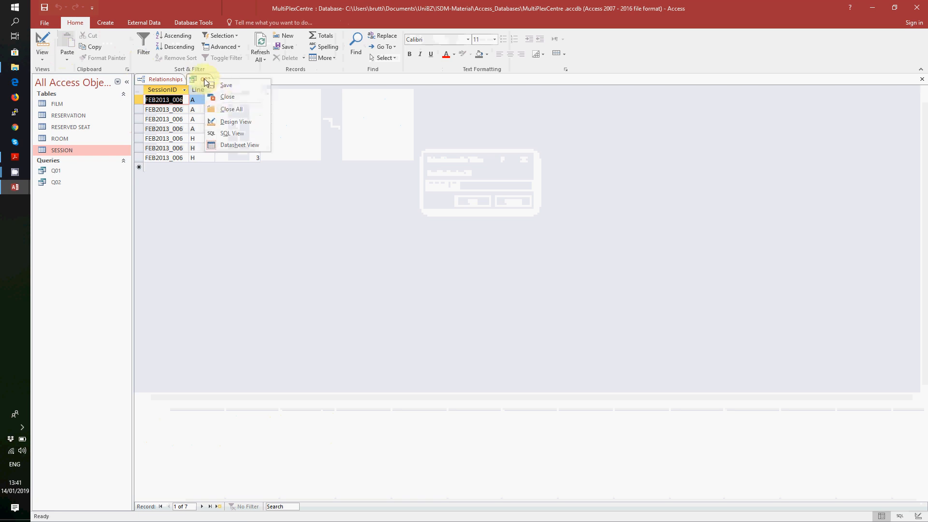
pyautogui.click(216, 97)
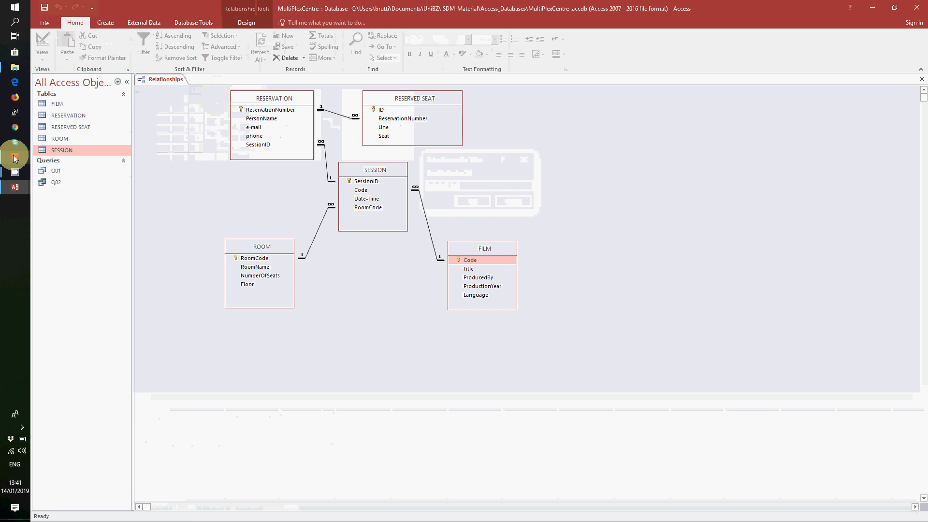
pyautogui.moveTo(15, 157)
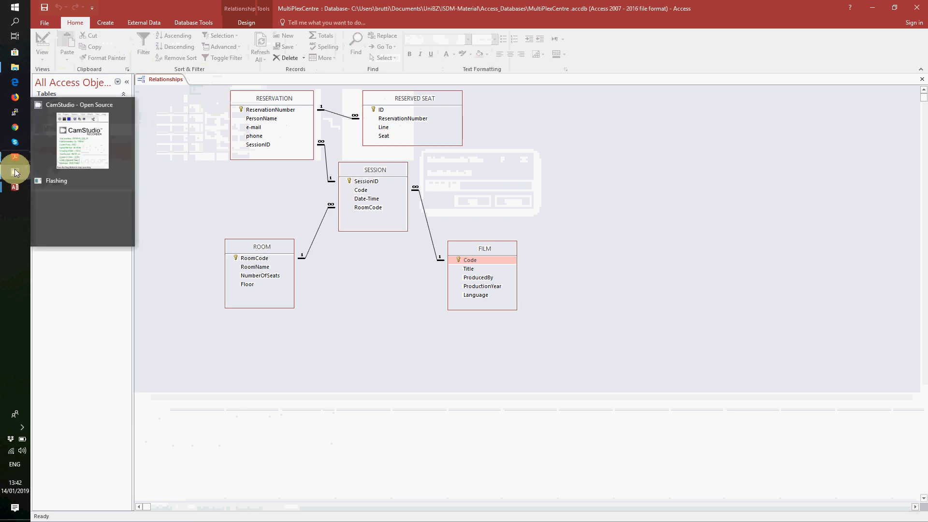
pyautogui.click(62, 149)
# - Bring up Exercises_Book_1.6.pdf on page 10 to read the Part A query list
pyautogui.click(112, 129)
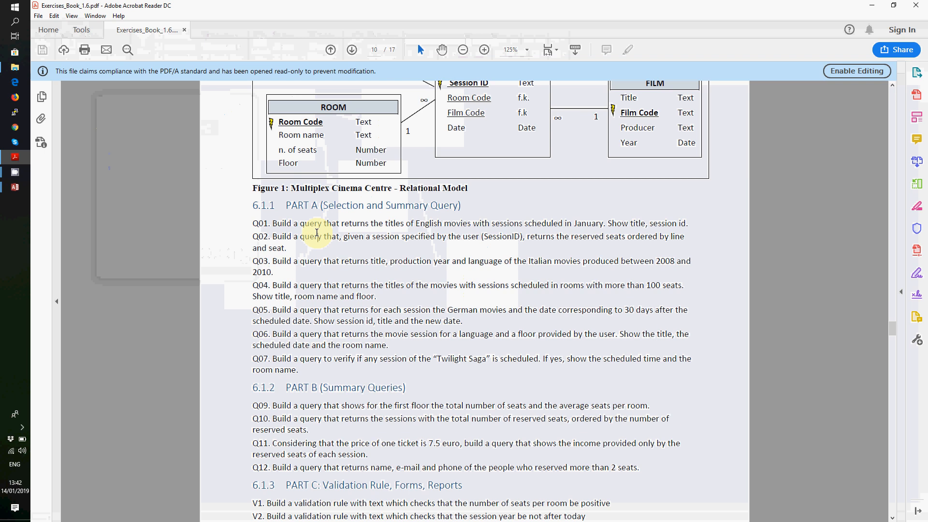
pyautogui.click(3, 192)
# - Start the Simple Query Wizard and add FILM's Title, ProductionYear and Language fields
pyautogui.click(66, 173)
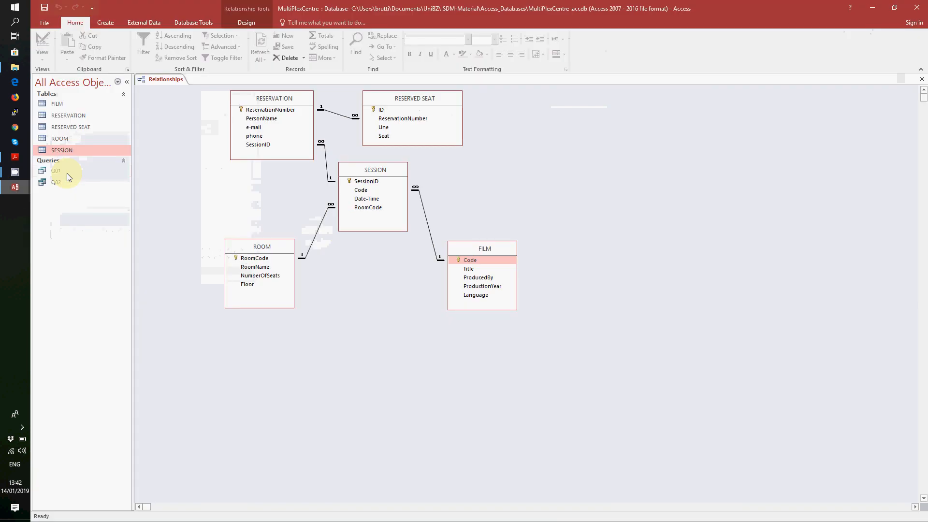
pyautogui.click(105, 23)
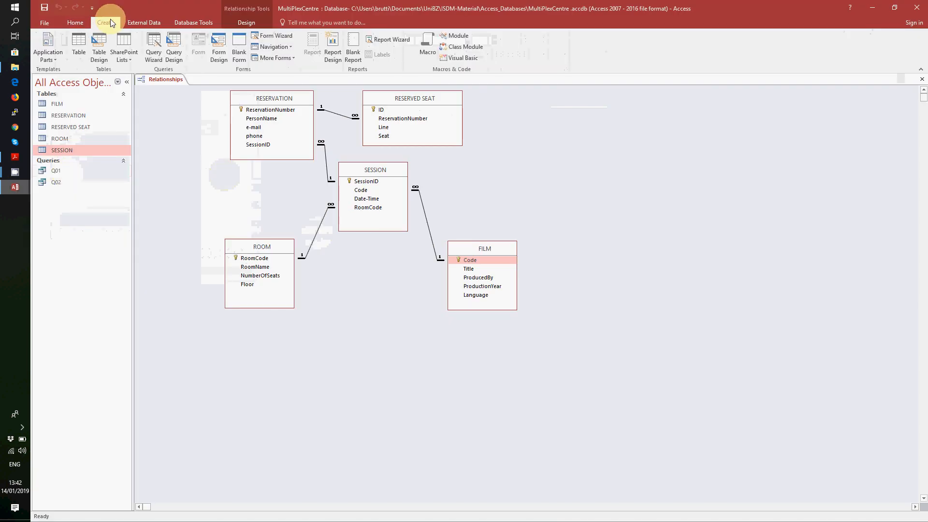
pyautogui.click(153, 44)
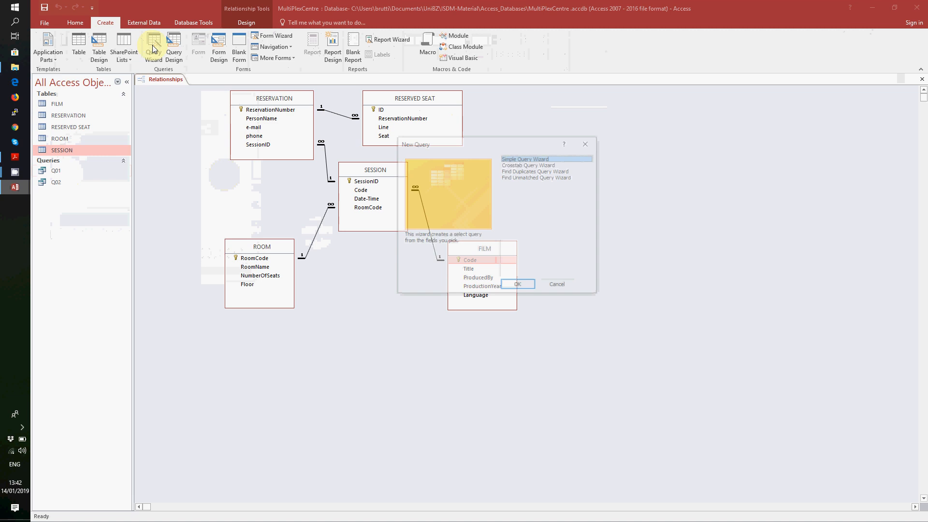
pyautogui.click(525, 288)
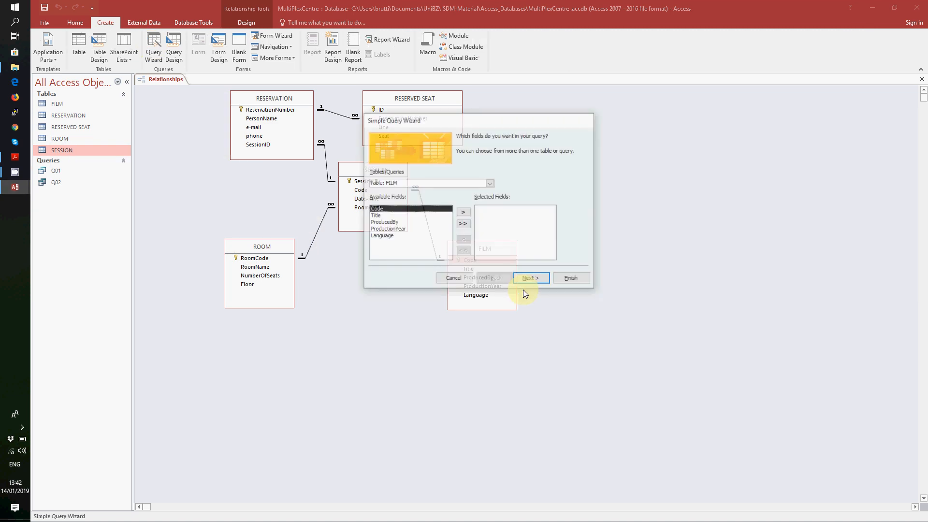
pyautogui.click(412, 215)
pyautogui.click(464, 213)
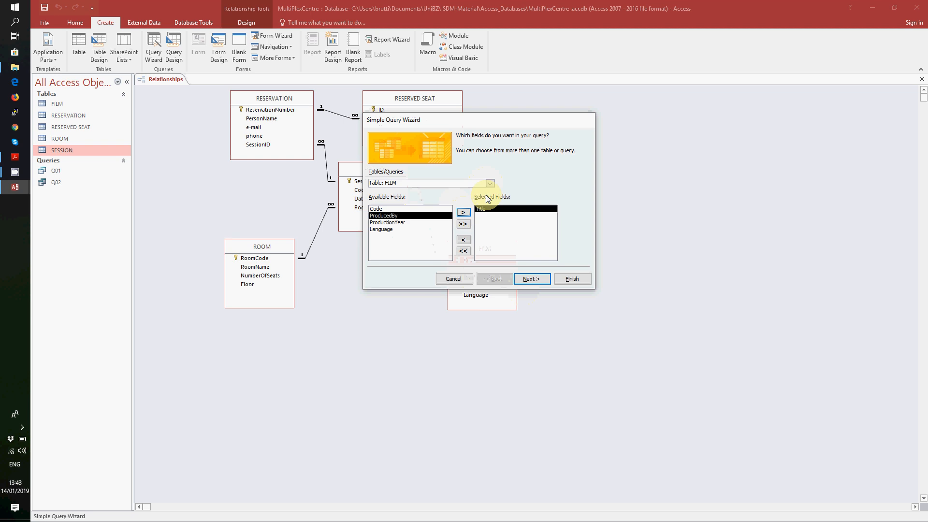
pyautogui.click(490, 183)
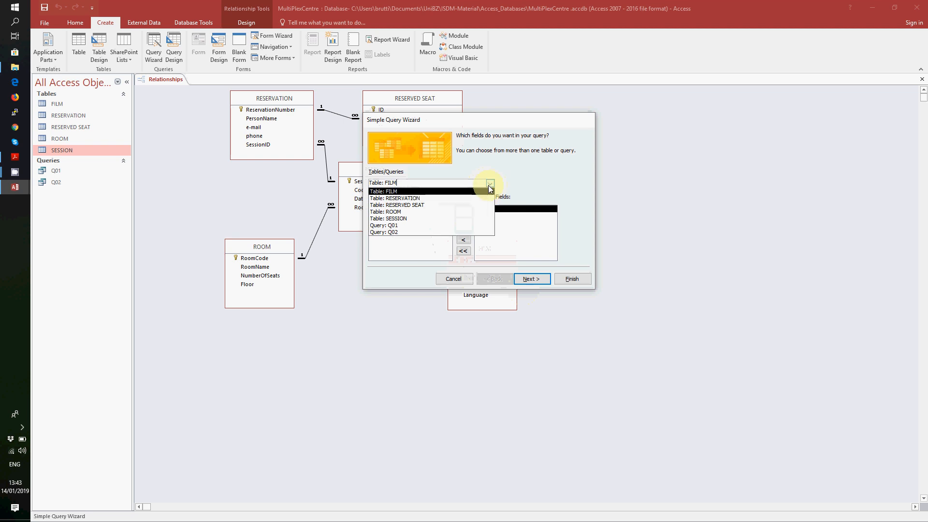
pyautogui.click(489, 184)
pyautogui.click(387, 222)
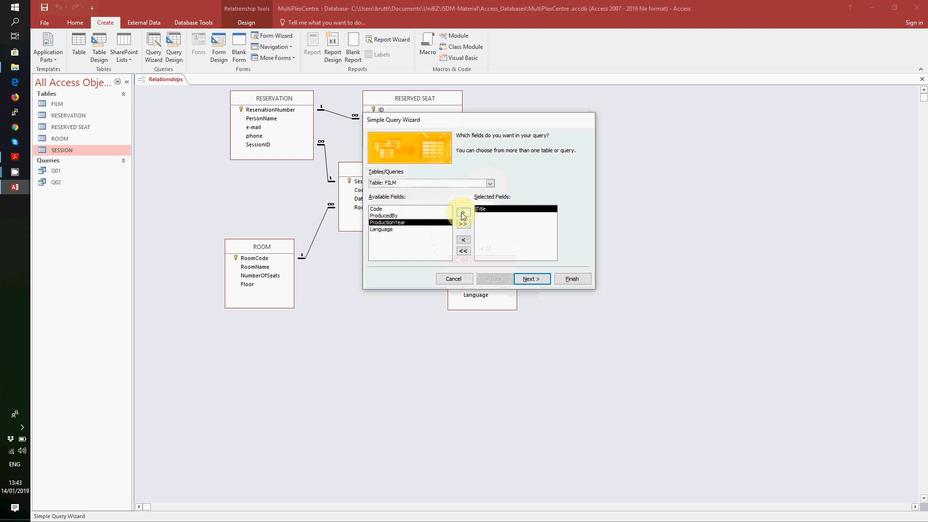
pyautogui.click(463, 213)
pyautogui.click(463, 212)
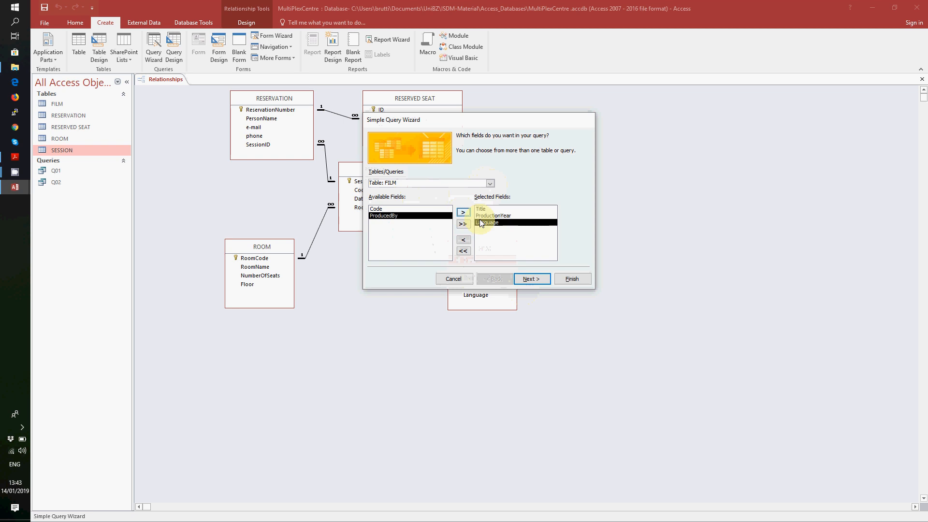
# - Name the detail query Q03 and open it in Design View
pyautogui.click(531, 279)
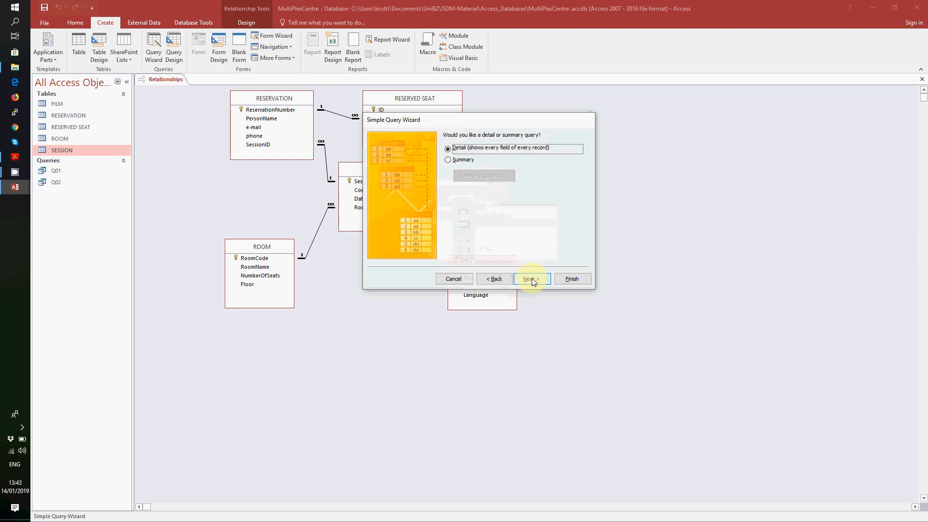
pyautogui.click(531, 280)
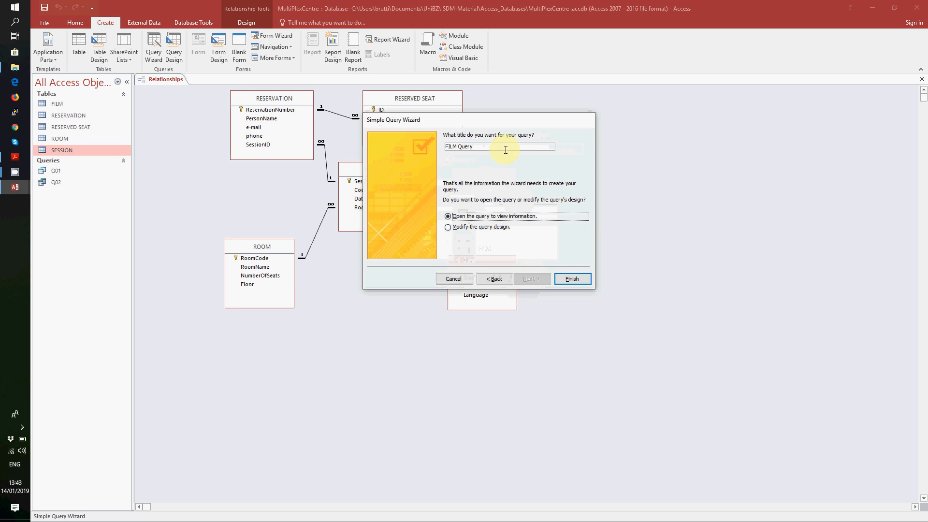
pyautogui.tripleClick(505, 150)
pyautogui.write('Q03')
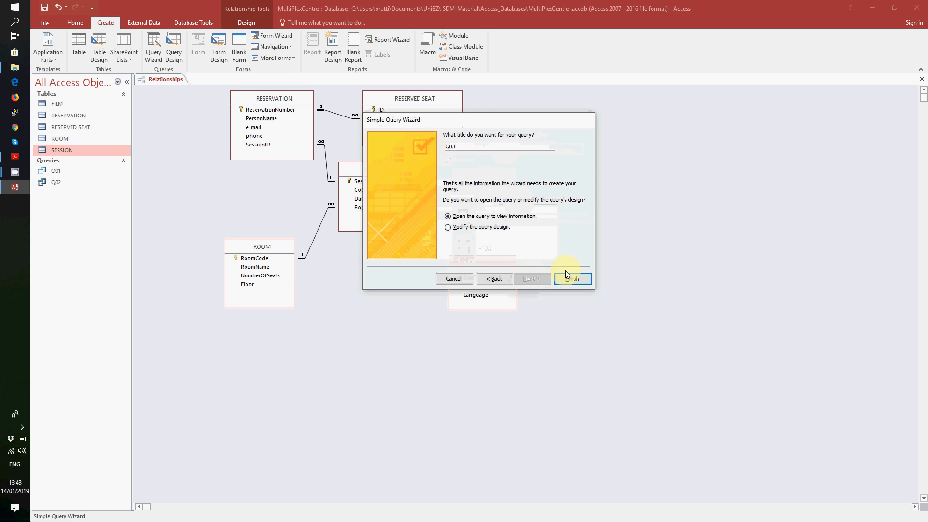
pyautogui.click(481, 227)
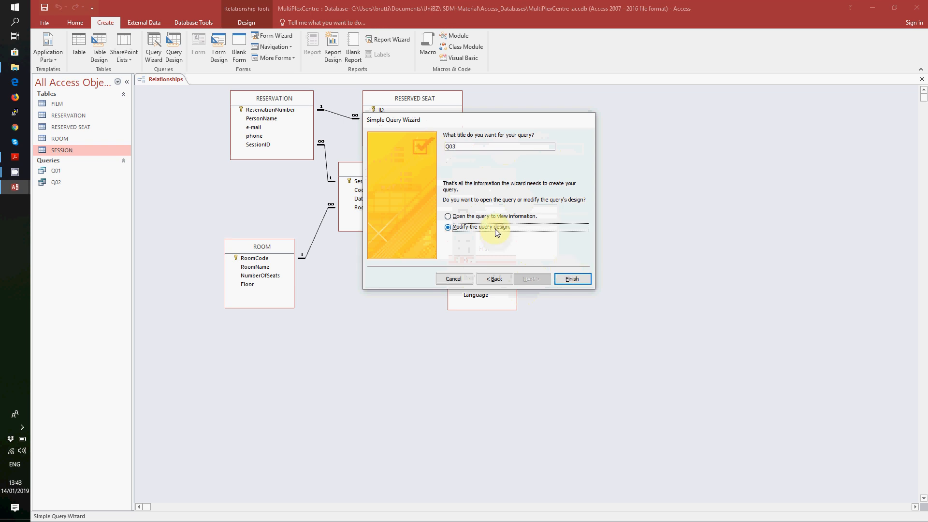
pyautogui.click(575, 280)
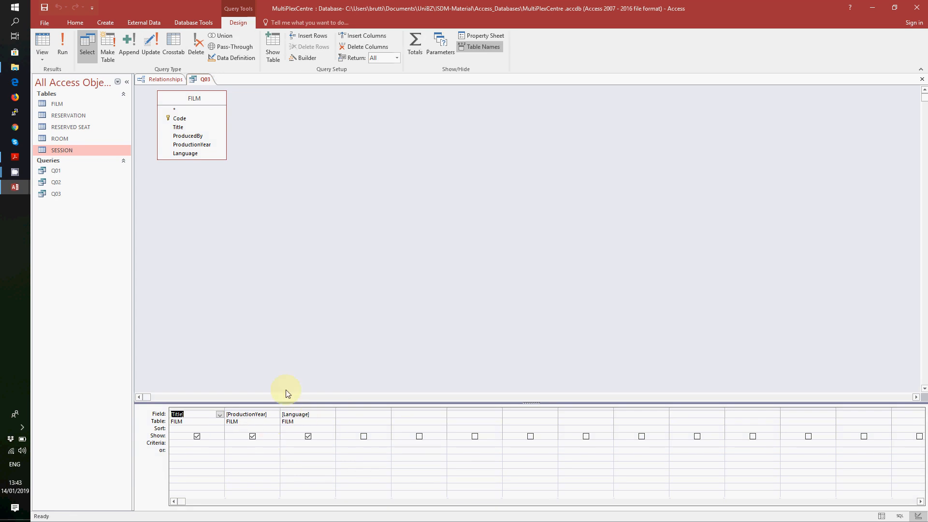
# - Set Language criterion "Italian" and ProductionYear Between 2008 and 2010, then run Q03
pyautogui.click(305, 442)
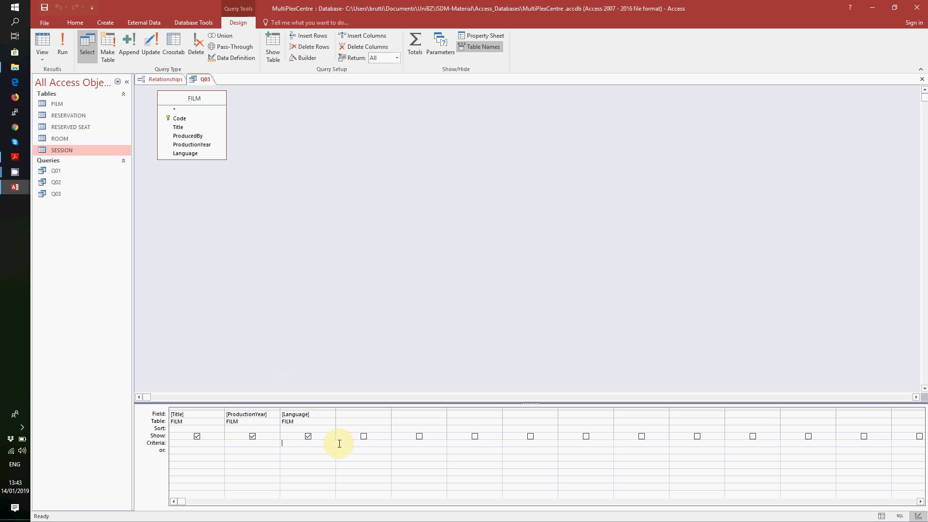
pyautogui.write('"Italian')
pyautogui.click(246, 441)
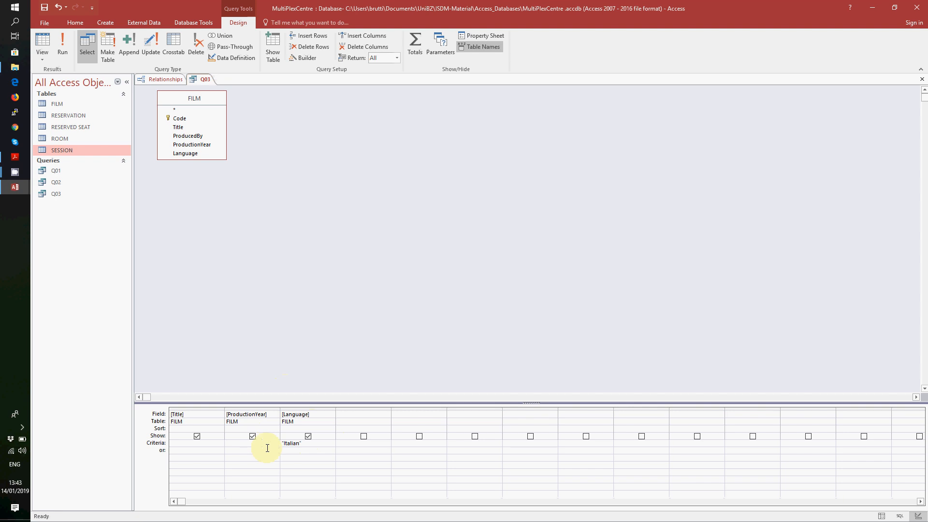
pyautogui.write('Between 200')
pyautogui.write('8 and ')
pyautogui.write('2010')
pyautogui.press('Tab')
pyautogui.click(63, 51)
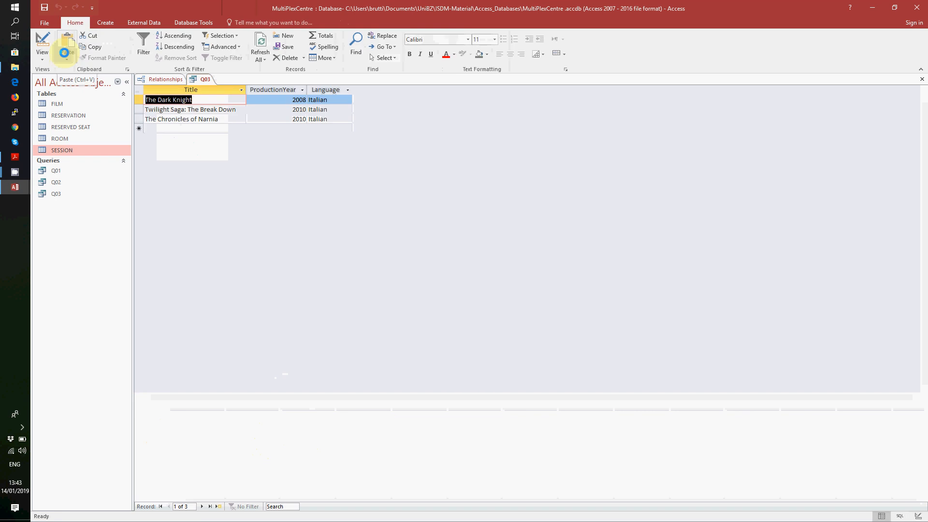
# - Save and close the Q03 query
pyautogui.rightClick(202, 79)
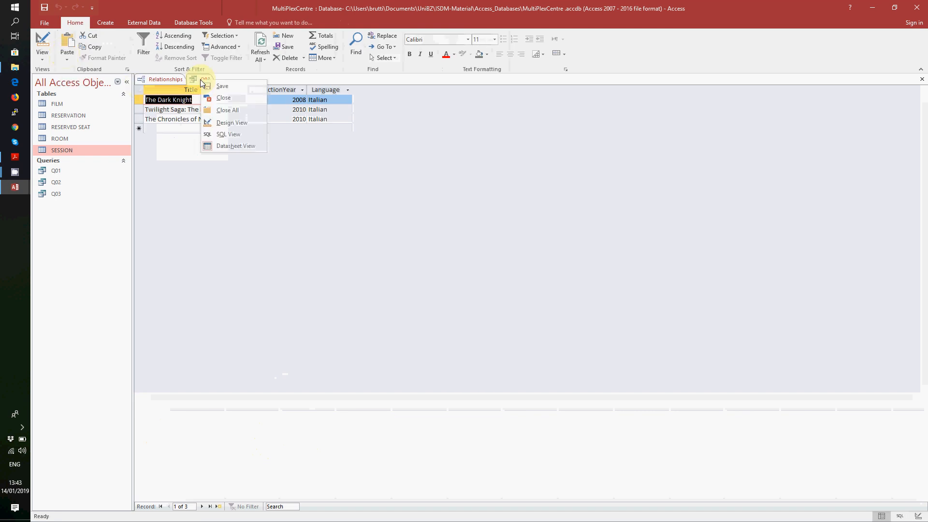
pyautogui.click(209, 86)
pyautogui.rightClick(198, 77)
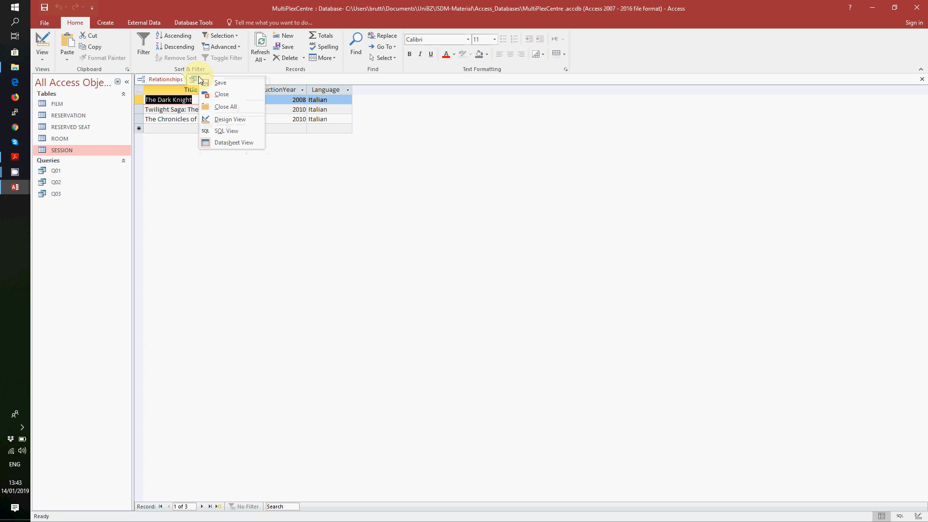
pyautogui.click(209, 98)
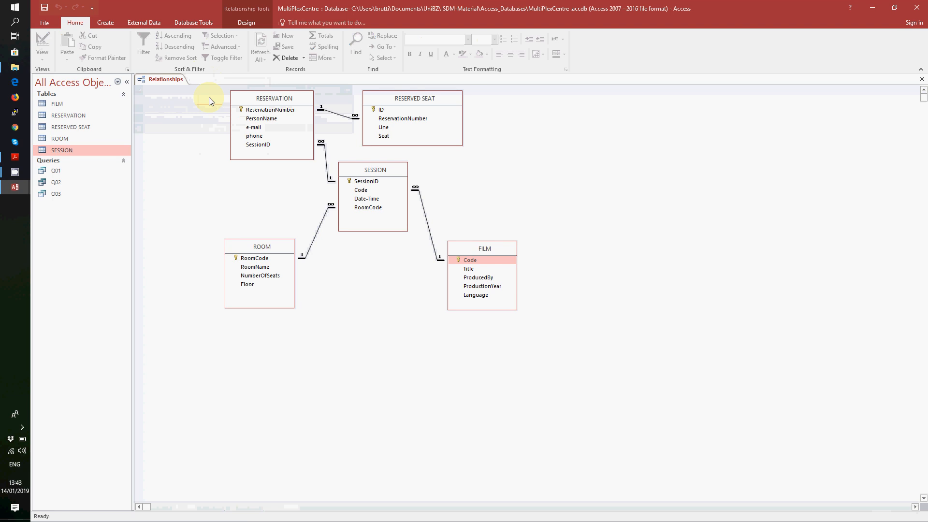
# - Highlight the Q04 exercise text about rooms over 100 seats, then return to Access
pyautogui.click(14, 157)
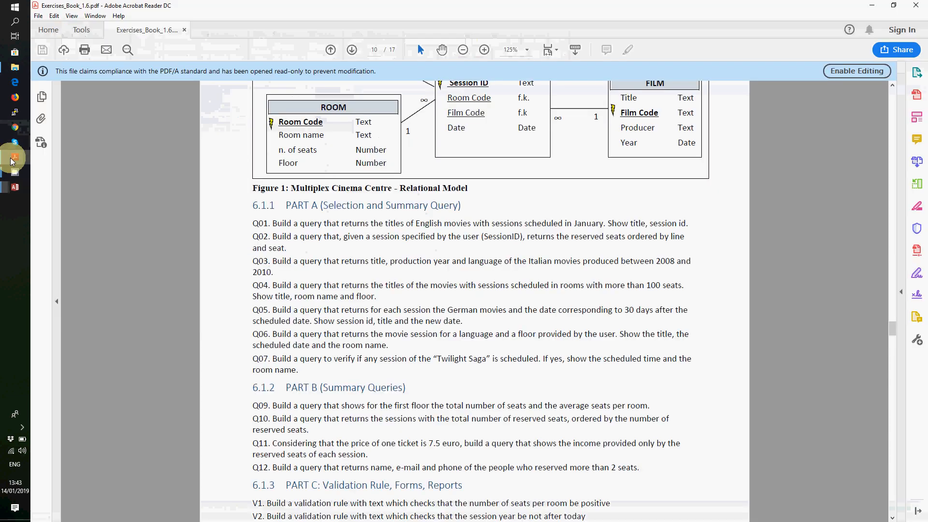
pyautogui.moveTo(272, 286); pyautogui.dragTo(377, 298)
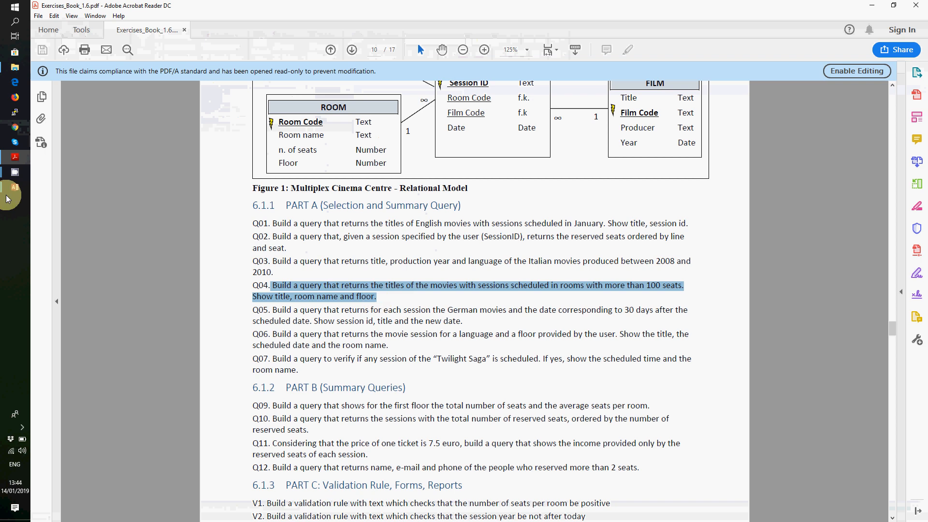
pyautogui.moveTo(7, 198)
pyautogui.click(78, 183)
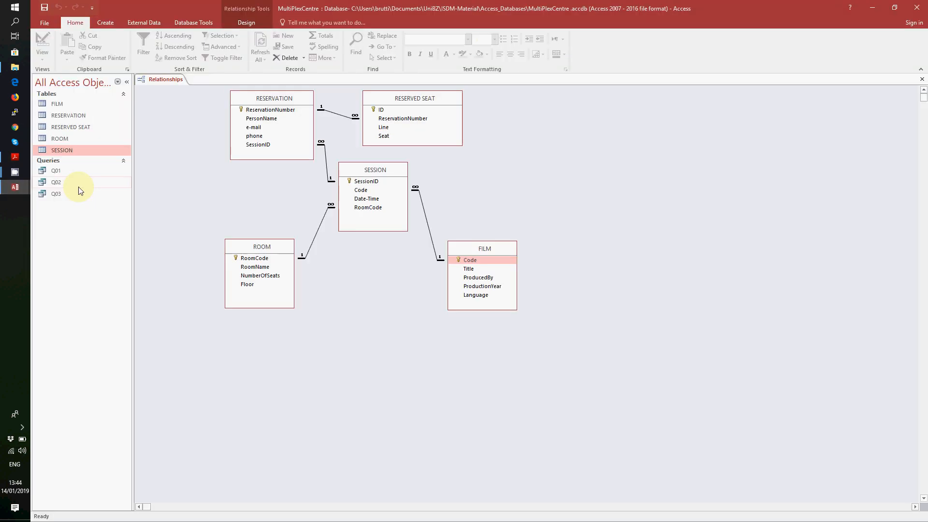
# - Start the Simple Query Wizard and add FILM Title plus ROOM NumberOfSeats, RoomName and Floor
pyautogui.click(105, 22)
pyautogui.click(153, 46)
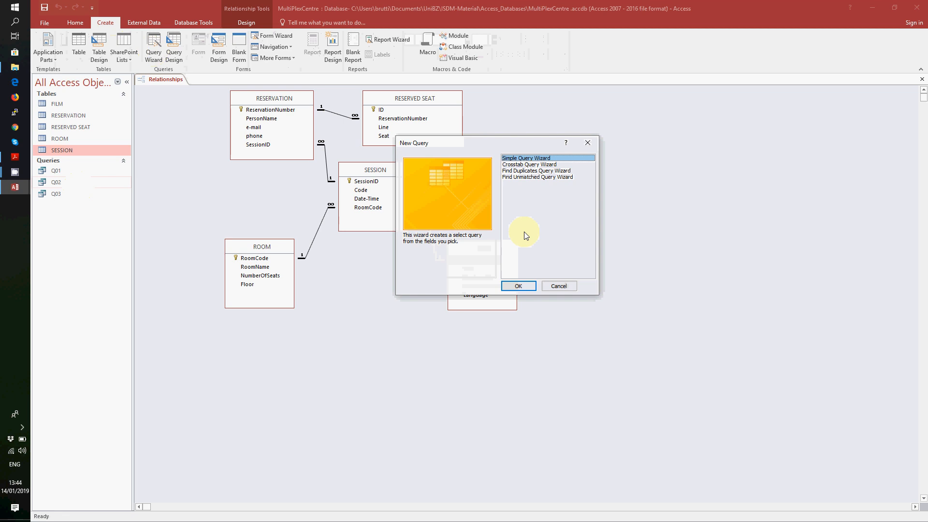
pyautogui.click(526, 288)
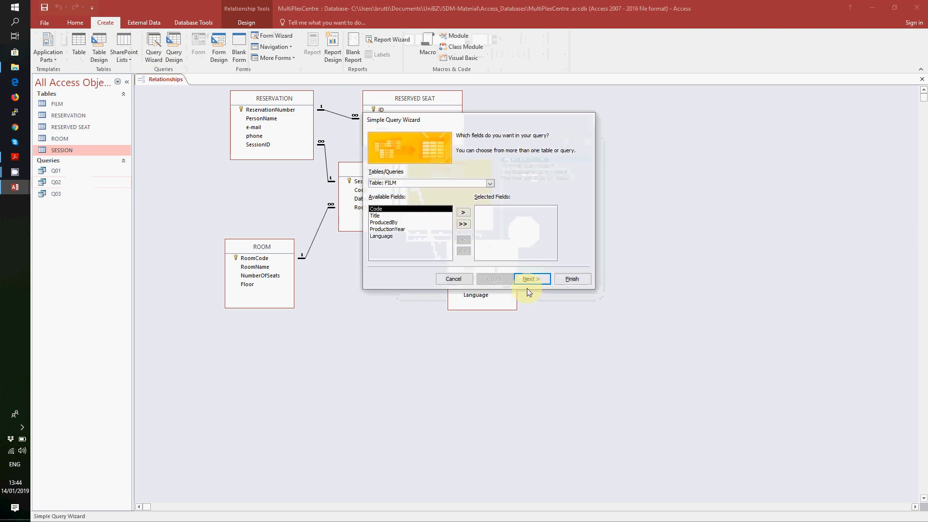
pyautogui.click(387, 215)
pyautogui.click(462, 213)
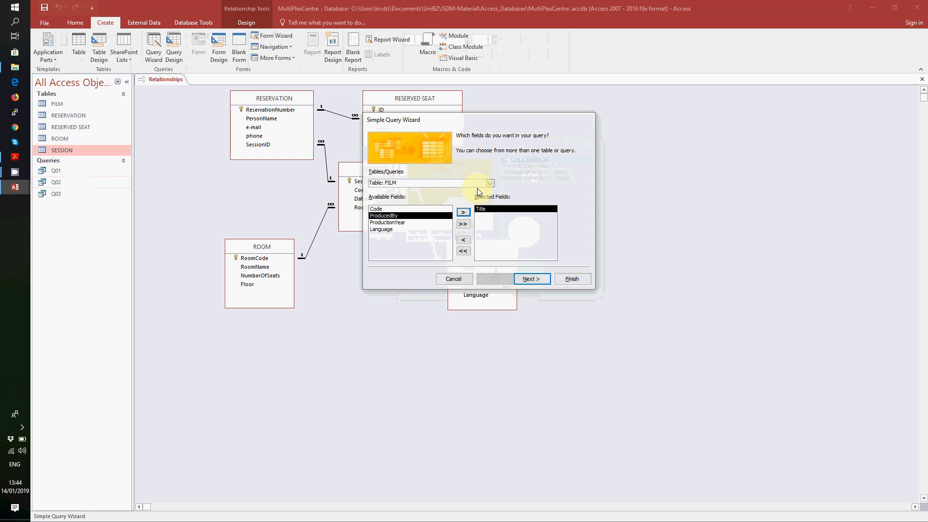
pyautogui.click(490, 183)
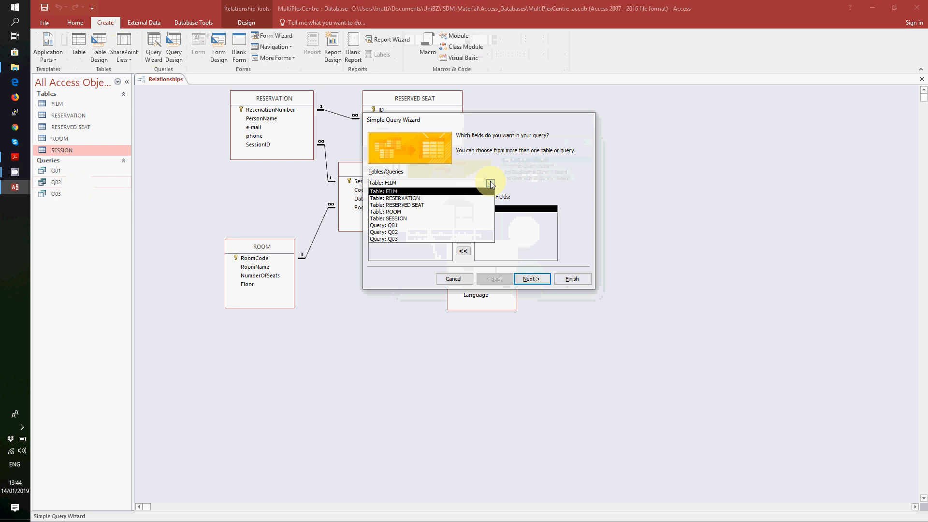
pyautogui.click(475, 212)
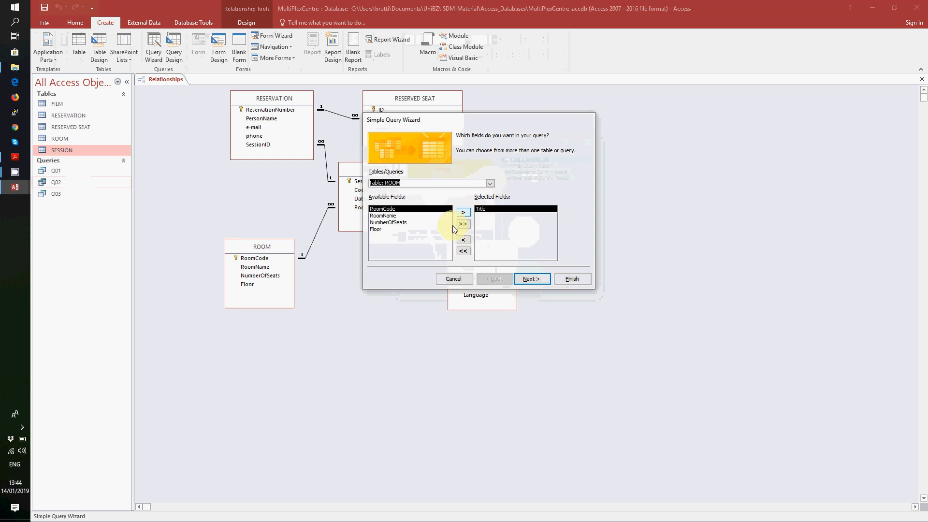
pyautogui.click(403, 223)
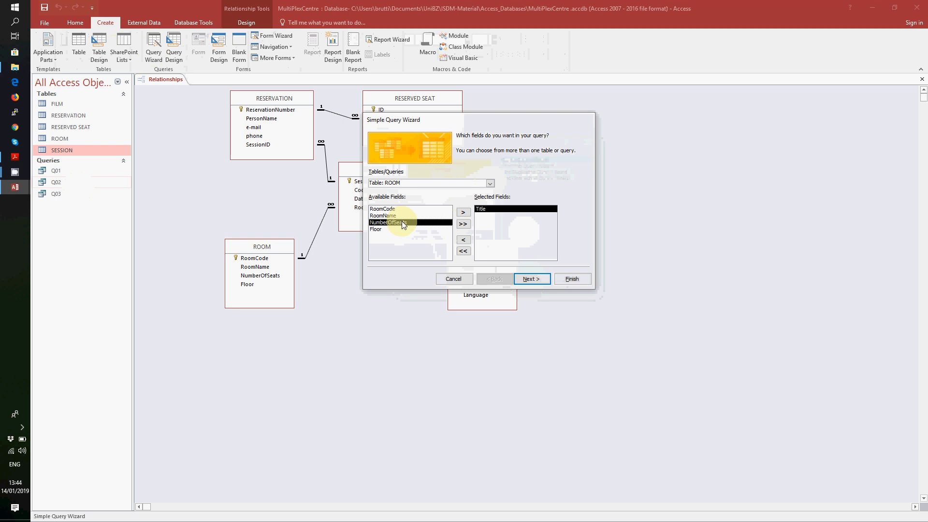
pyautogui.click(463, 212)
pyautogui.click(421, 216)
pyautogui.click(462, 212)
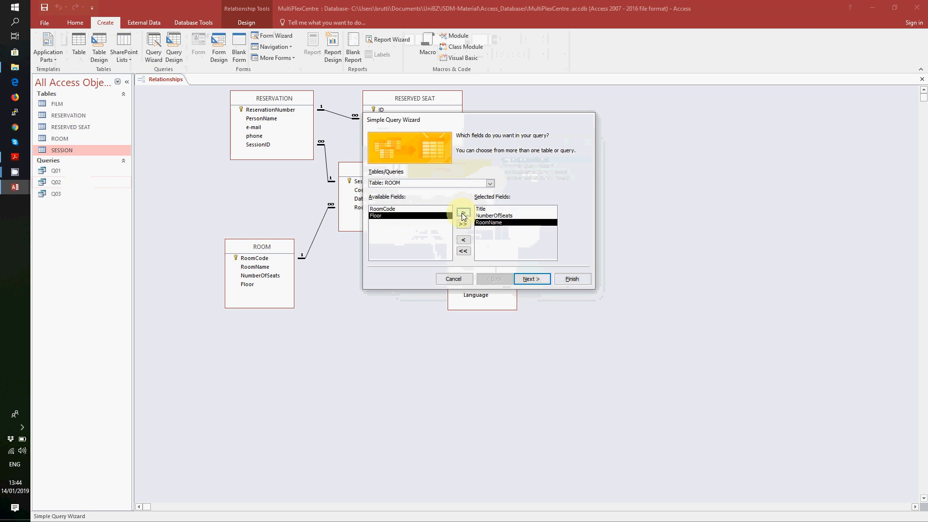
pyautogui.click(462, 213)
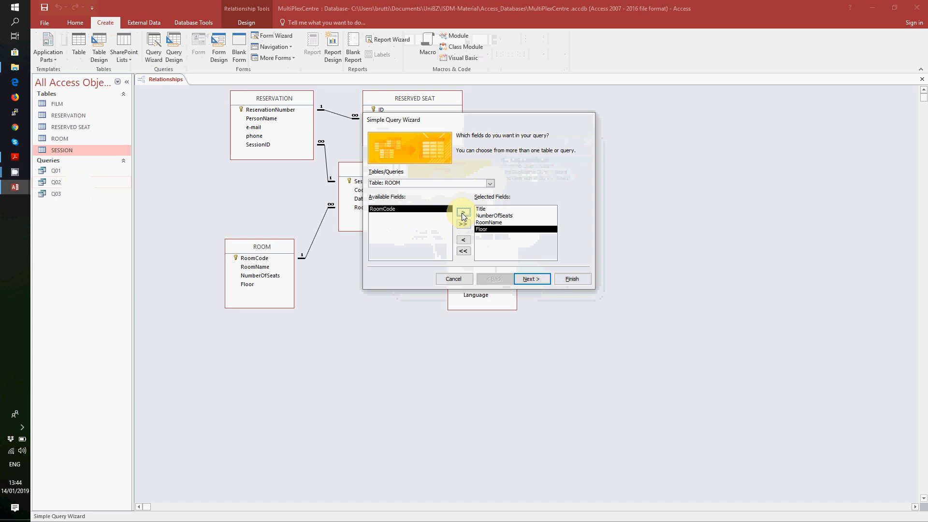
# - Name the query Q04 and open it in Design View
pyautogui.click(532, 279)
pyautogui.click(532, 279)
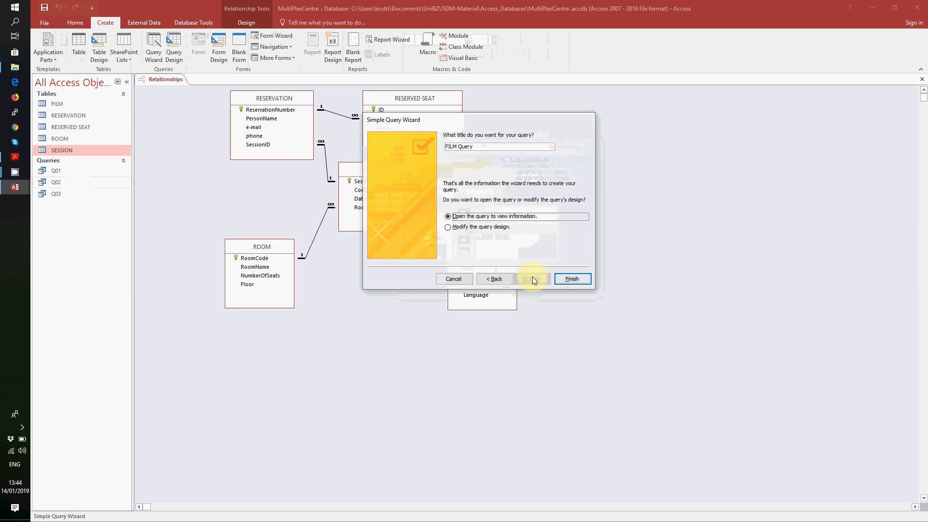
pyautogui.click(452, 147)
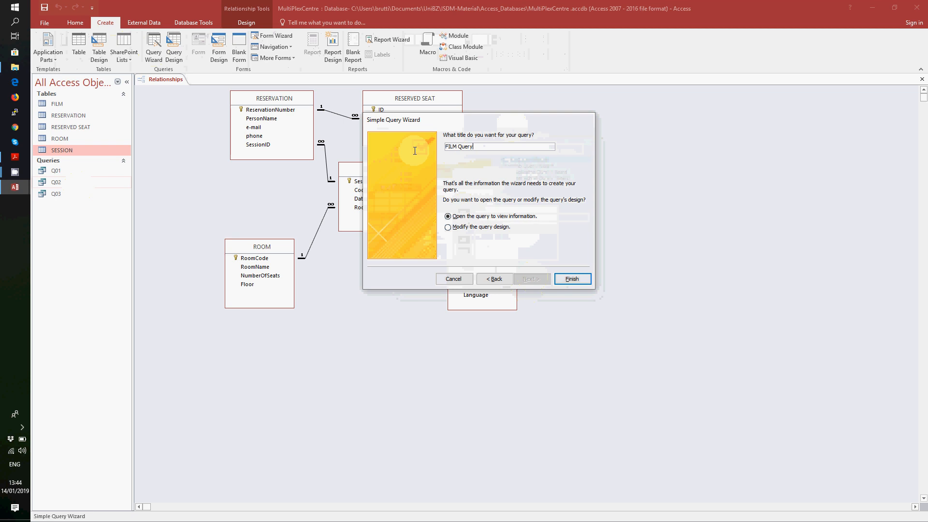
pyautogui.moveTo(476, 146); pyautogui.dragTo(432, 144)
pyautogui.write('Q04')
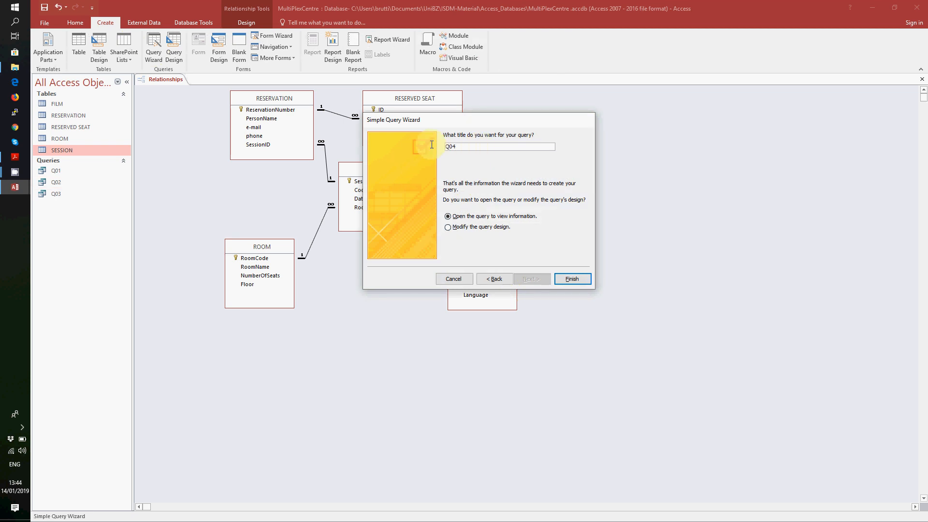
pyautogui.click(483, 227)
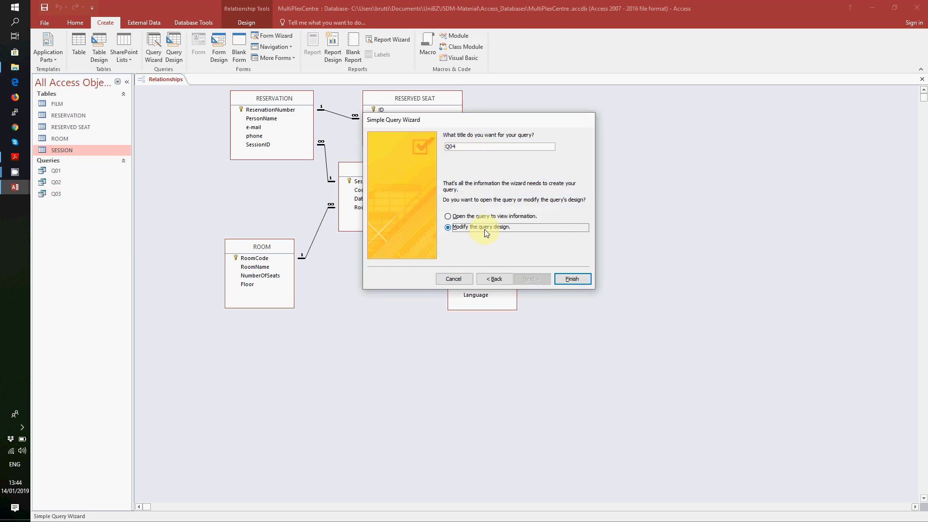
pyautogui.click(573, 282)
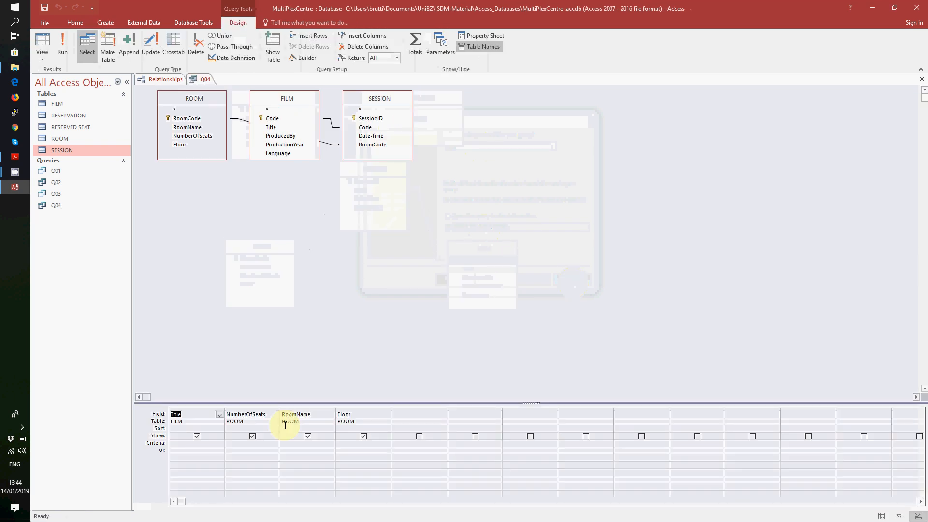
# - Hide the NumberOfSeats column and filter it with the criterion > 100
pyautogui.click(252, 436)
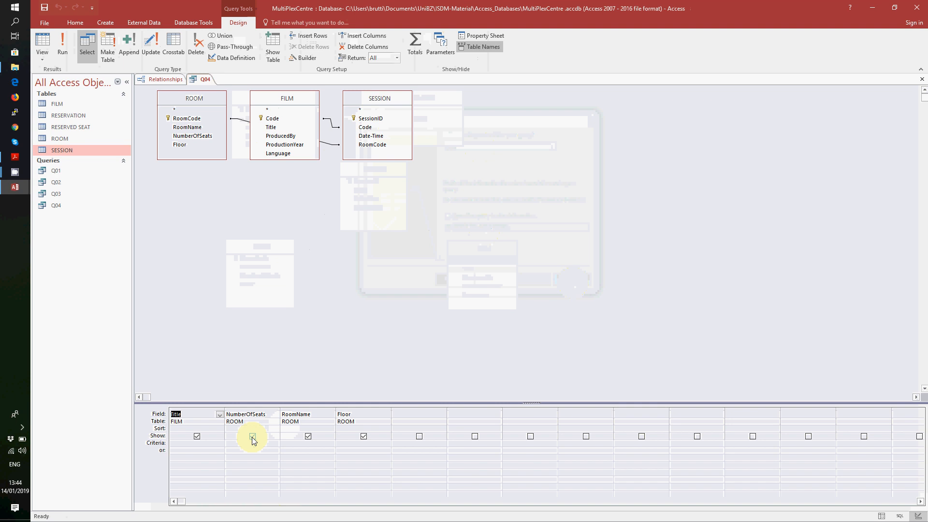
pyautogui.click(200, 436)
pyautogui.click(252, 437)
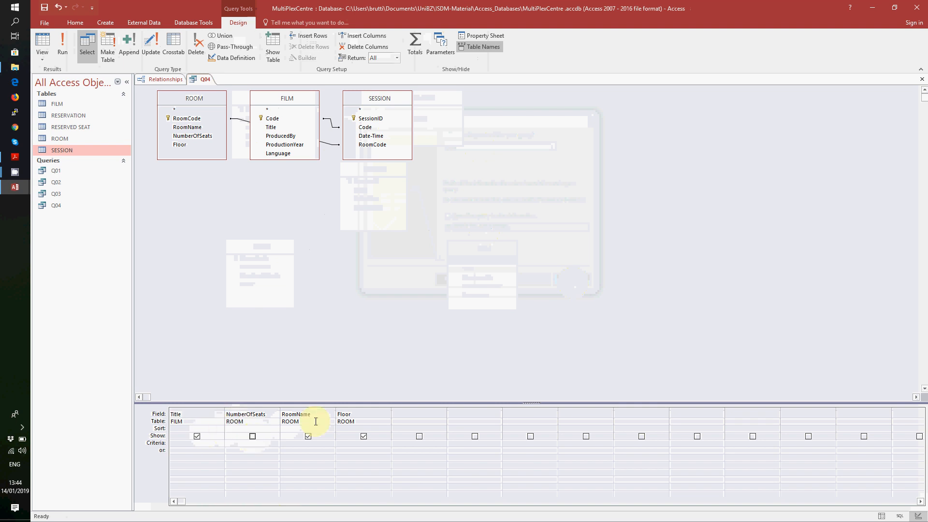
pyautogui.click(354, 426)
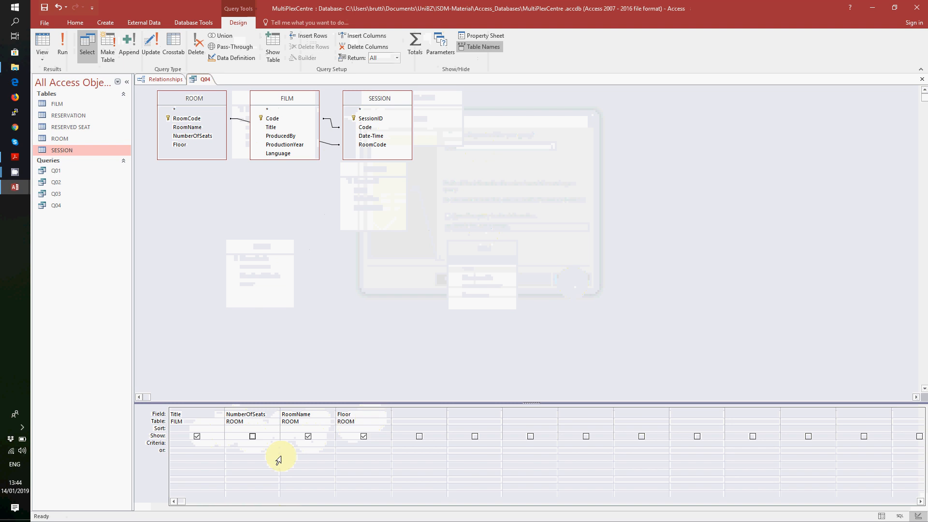
pyautogui.click(266, 444)
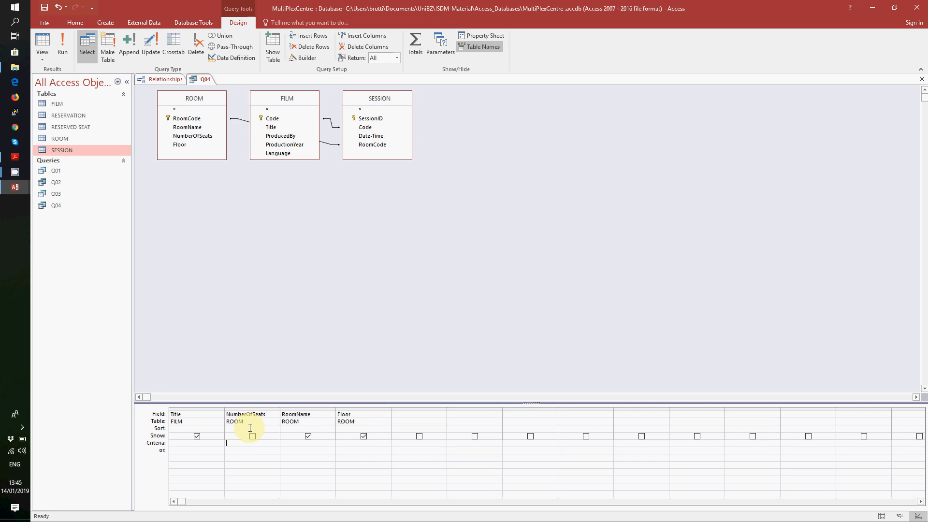
pyautogui.write('100')
# - Run Q04 to see its nine results and compare them with the ROOM table
pyautogui.click(63, 38)
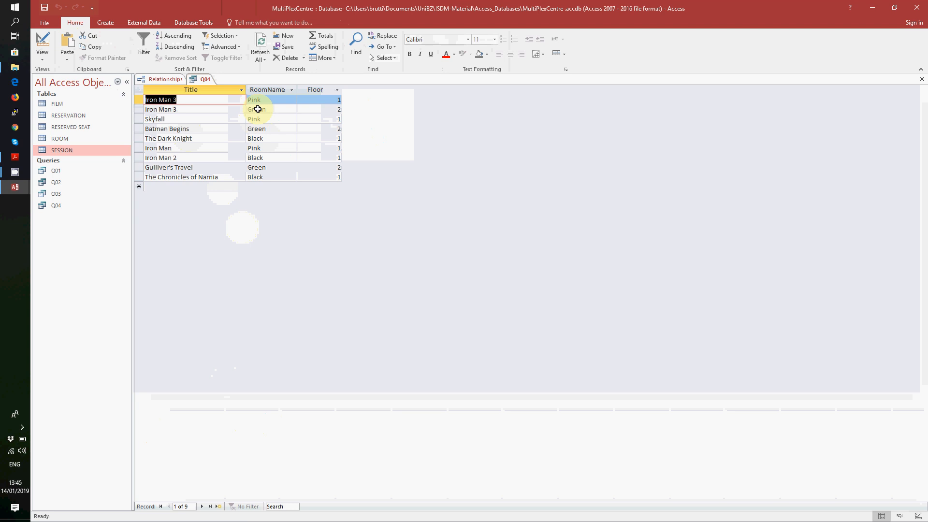
pyautogui.doubleClick(78, 139)
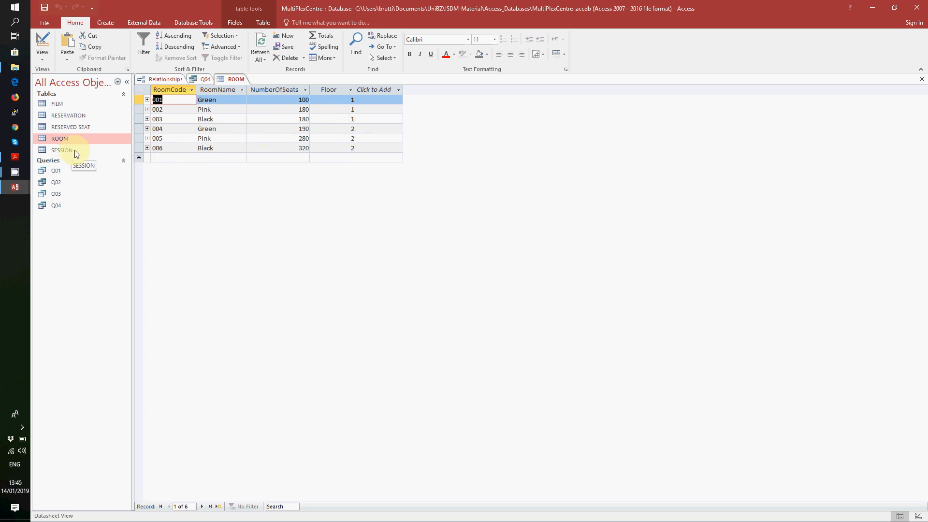
pyautogui.doubleClick(61, 207)
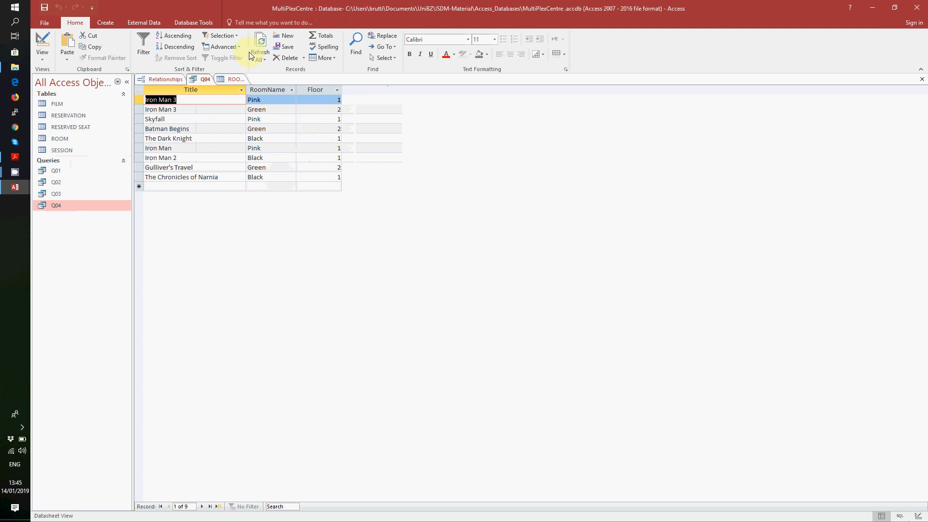
# - Close the ROOM table and Q04, then bring up the exercises PDF
pyautogui.rightClick(222, 77)
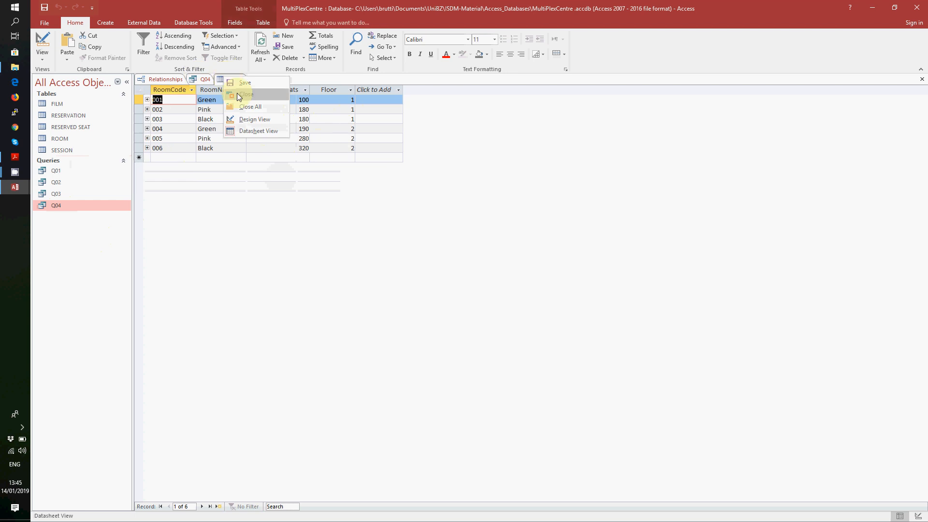
pyautogui.click(237, 94)
pyautogui.rightClick(201, 80)
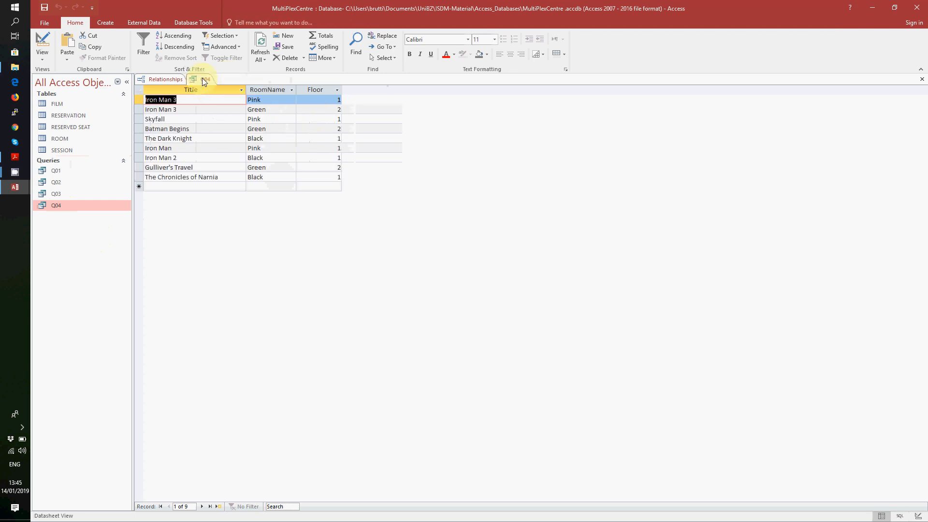
pyautogui.rightClick(204, 80)
pyautogui.click(215, 95)
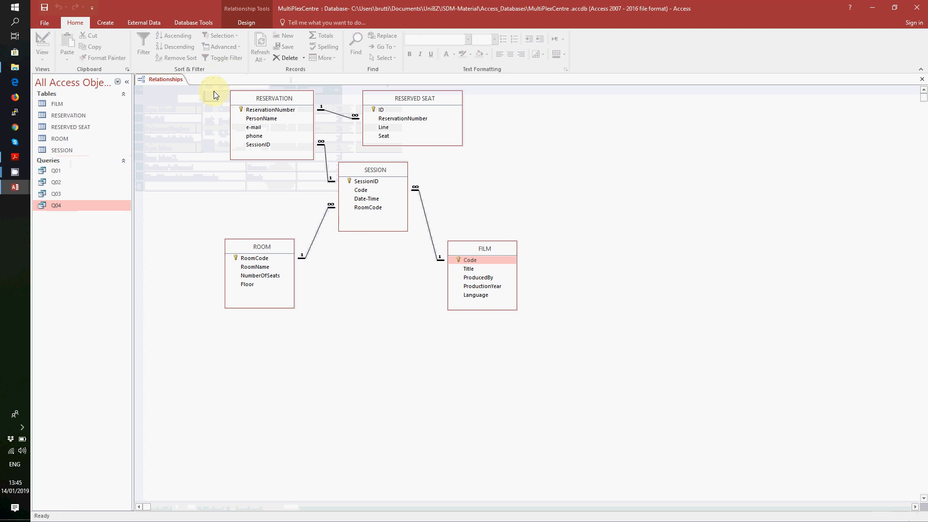
pyautogui.click(11, 159)
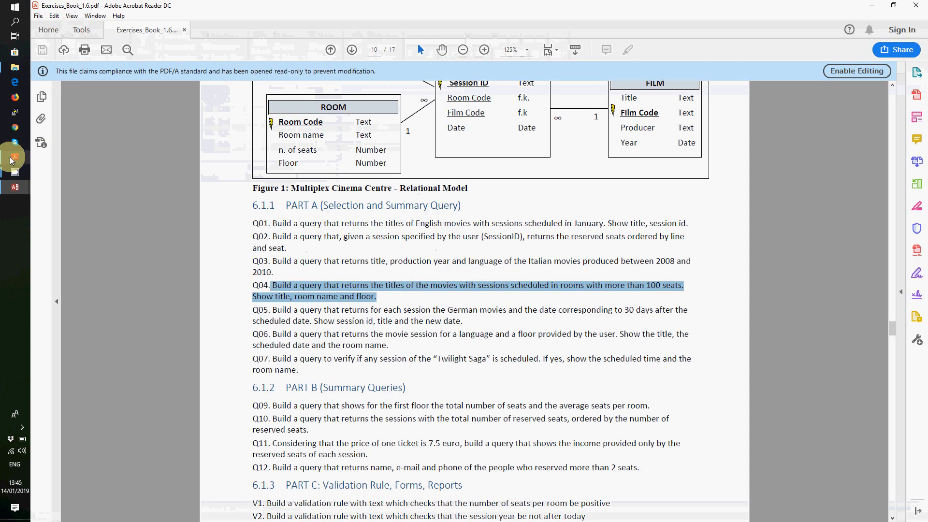
# - Select the Q05 exercise sentence on German films and dates 30 days later, then return to Access
pyautogui.click(271, 310)
pyautogui.keyDown('shift'); pyautogui.click(467, 321); pyautogui.keyUp('shift')
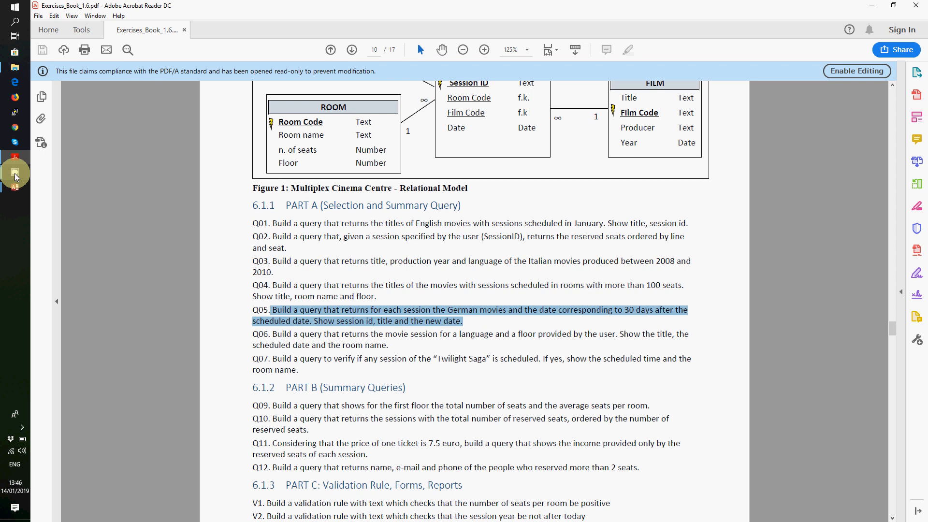
pyautogui.moveTo(15, 172)
pyautogui.click(63, 148)
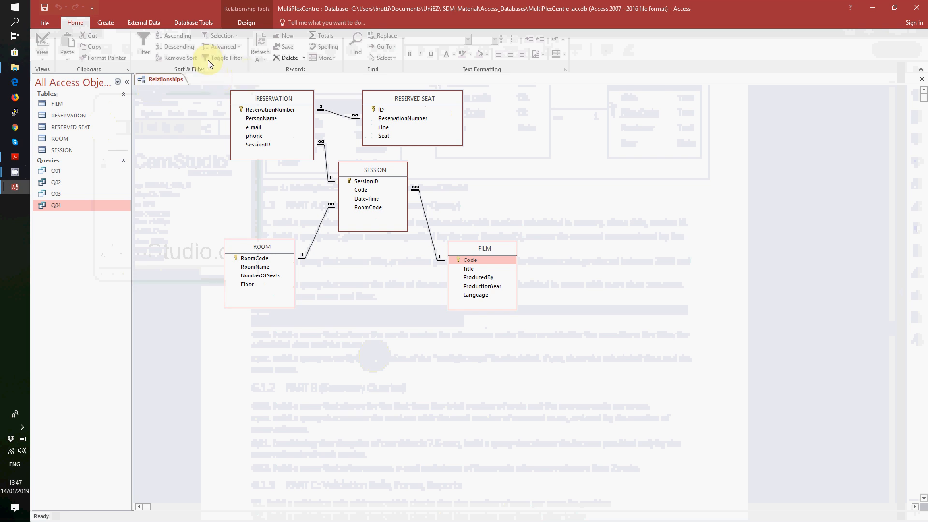
# - Start the Simple Query Wizard and add FILM's Title field
pyautogui.click(108, 22)
pyautogui.click(151, 52)
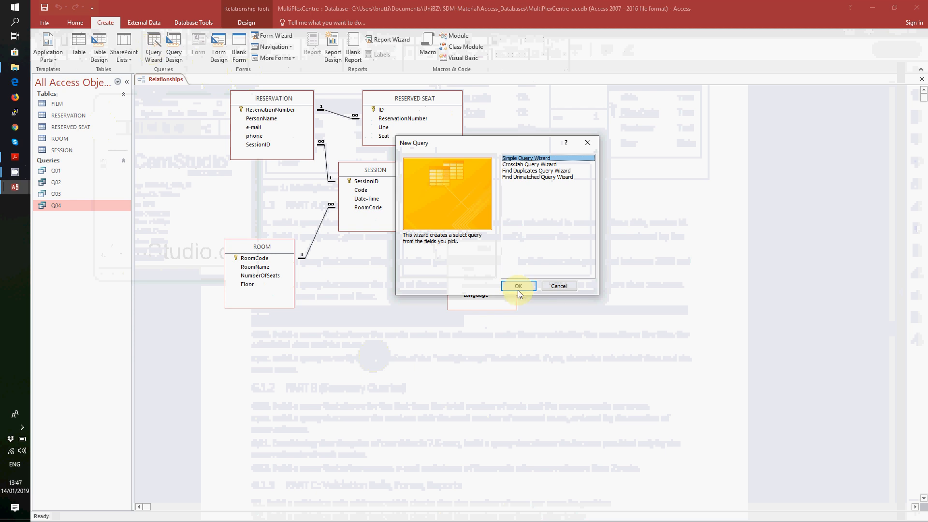
pyautogui.click(517, 287)
pyautogui.click(404, 222)
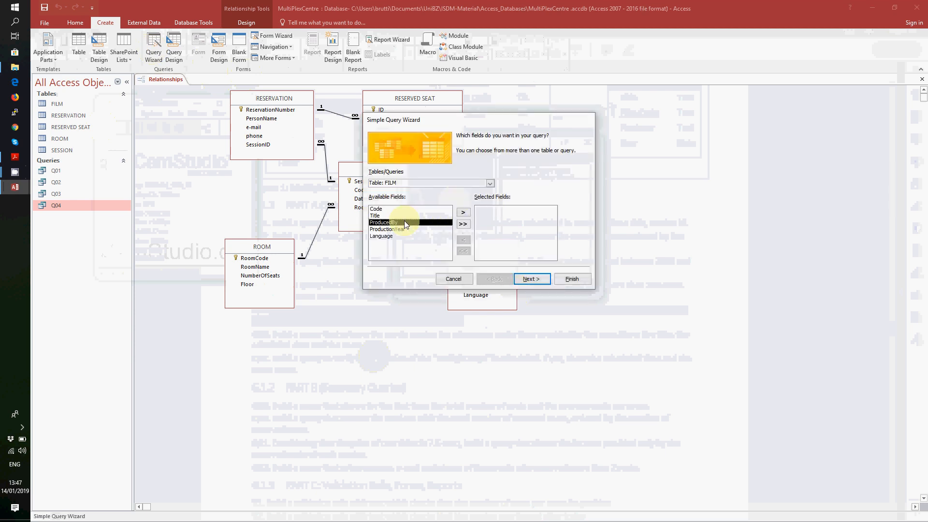
pyautogui.press('Up')
pyautogui.click(466, 213)
pyautogui.click(490, 184)
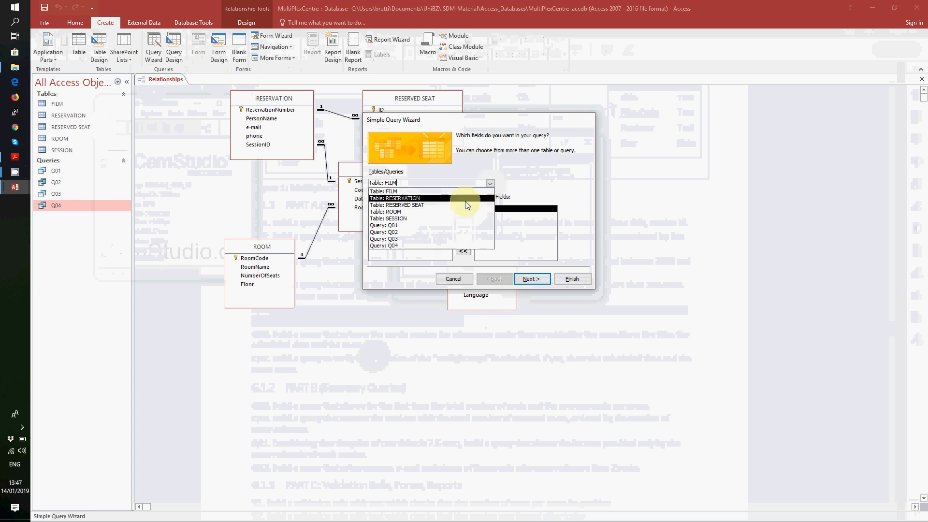
pyautogui.click(491, 187)
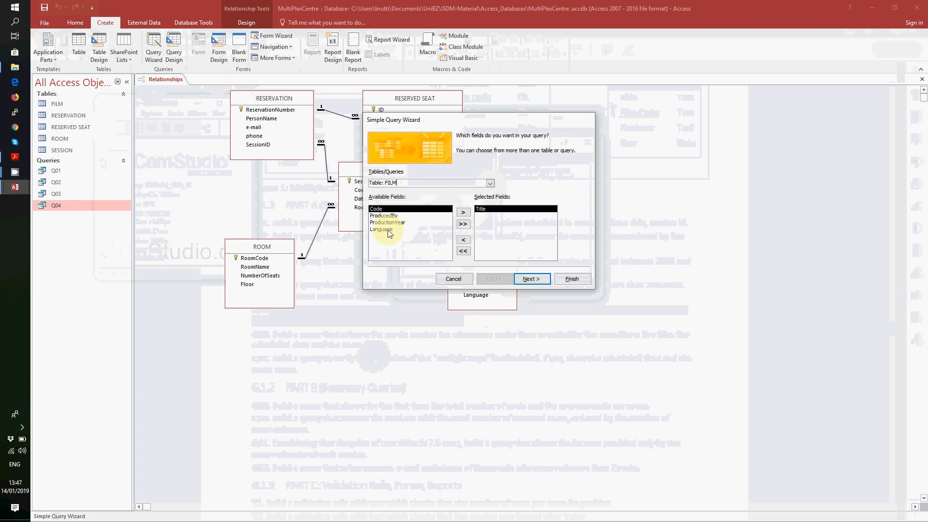
# - Add FILM's Language and SESSION's SessionID to the query fields
pyautogui.click(490, 183)
pyautogui.click(491, 184)
pyautogui.click(422, 228)
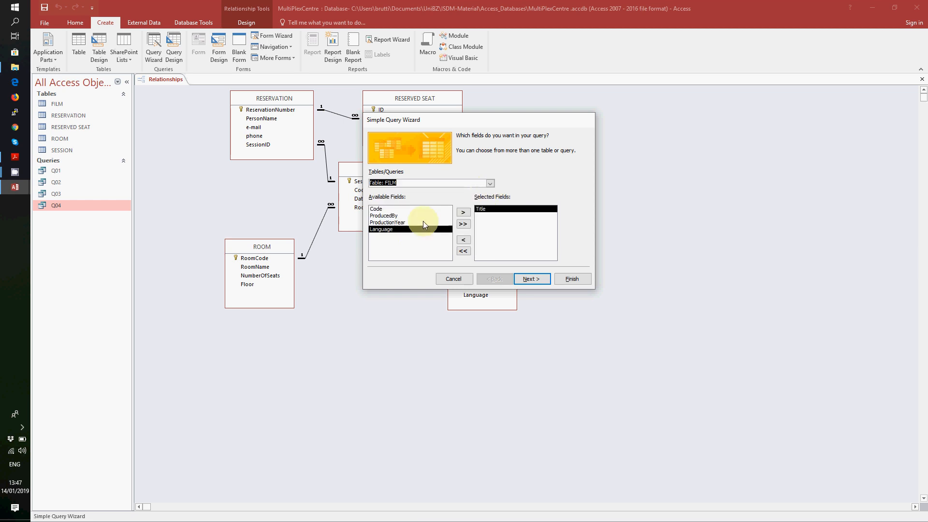
pyautogui.click(462, 213)
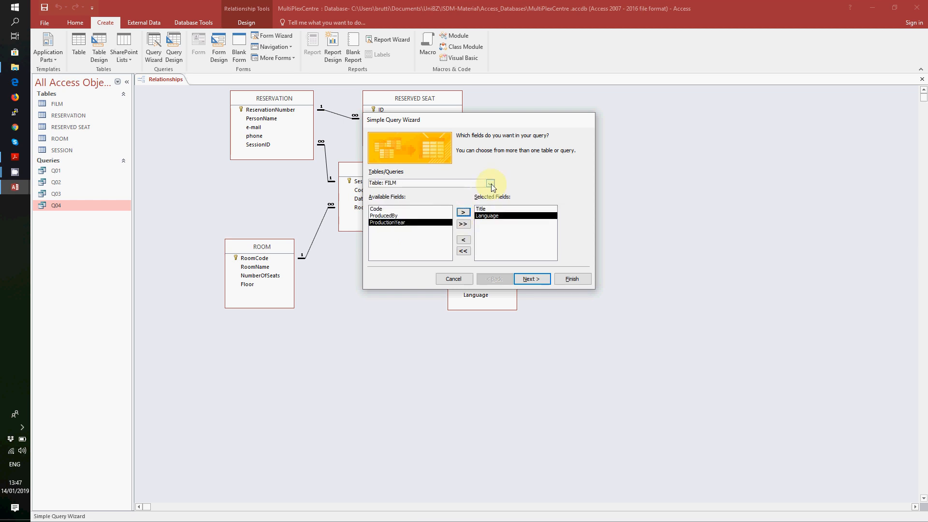
pyautogui.click(491, 183)
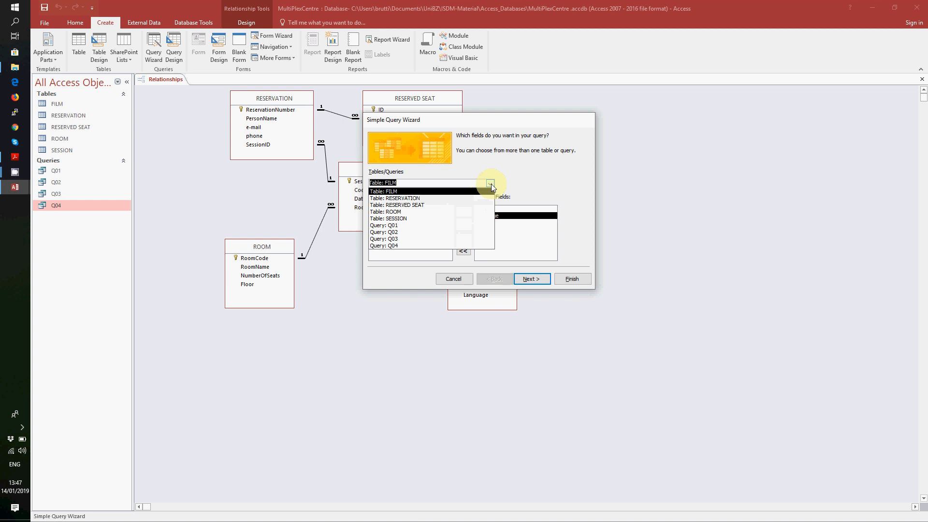
pyautogui.click(467, 218)
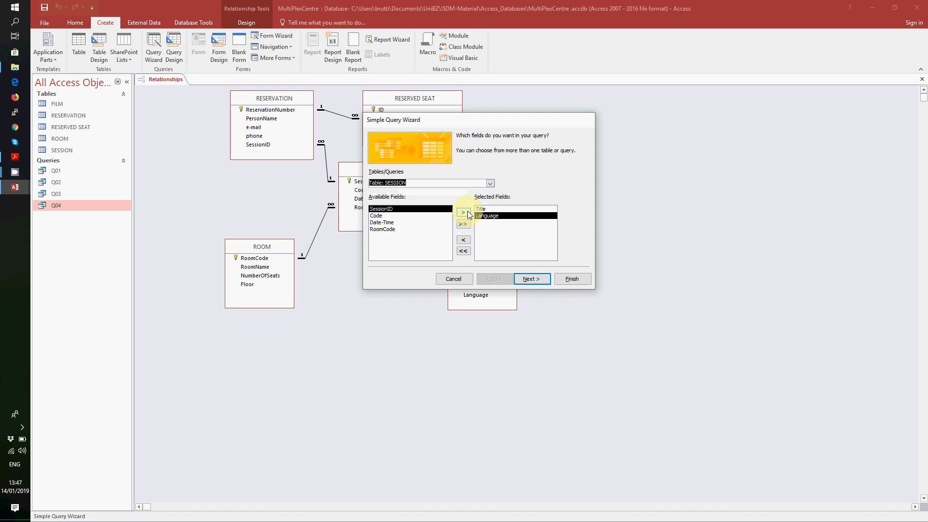
pyautogui.click(463, 213)
pyautogui.click(463, 213)
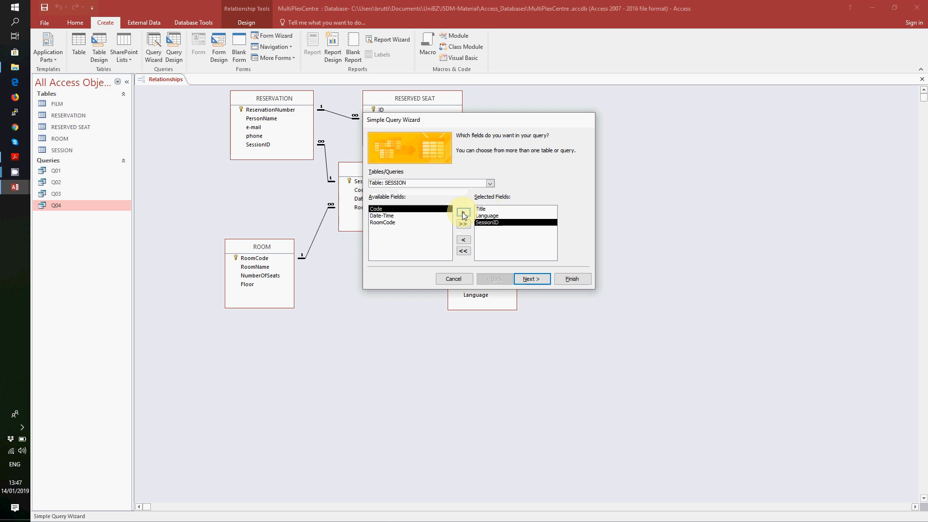
# - Name the query Q05 and finish it so it opens in Design View
pyautogui.click(532, 279)
pyautogui.click(531, 279)
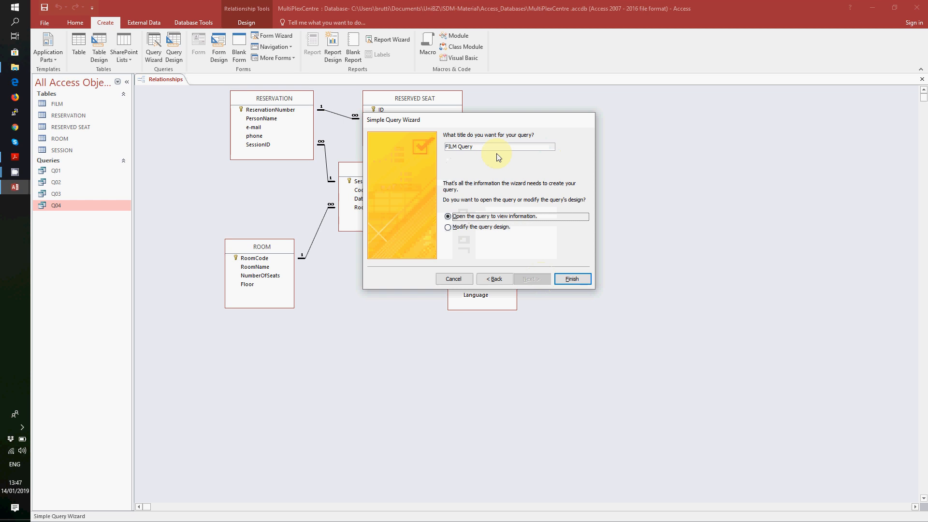
pyautogui.moveTo(475, 146); pyautogui.dragTo(437, 146)
pyautogui.write('Q05')
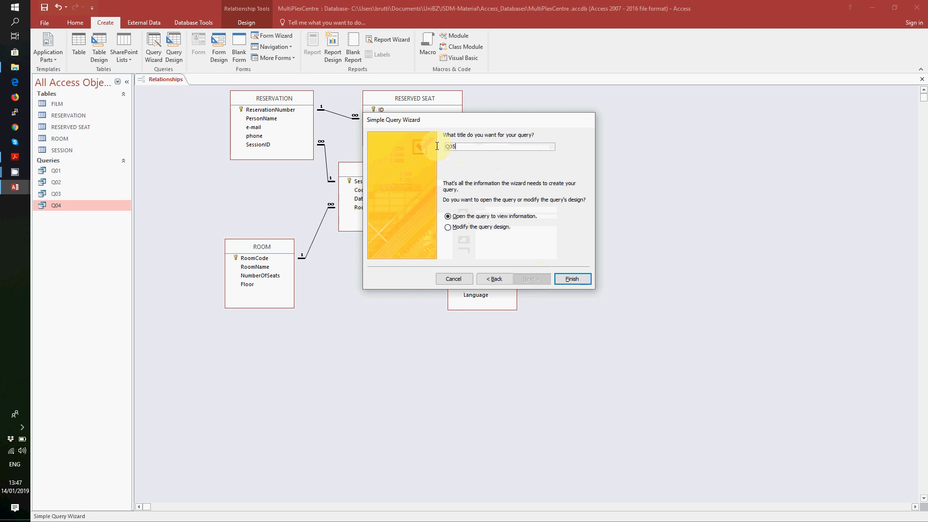
pyautogui.click(469, 227)
pyautogui.click(568, 280)
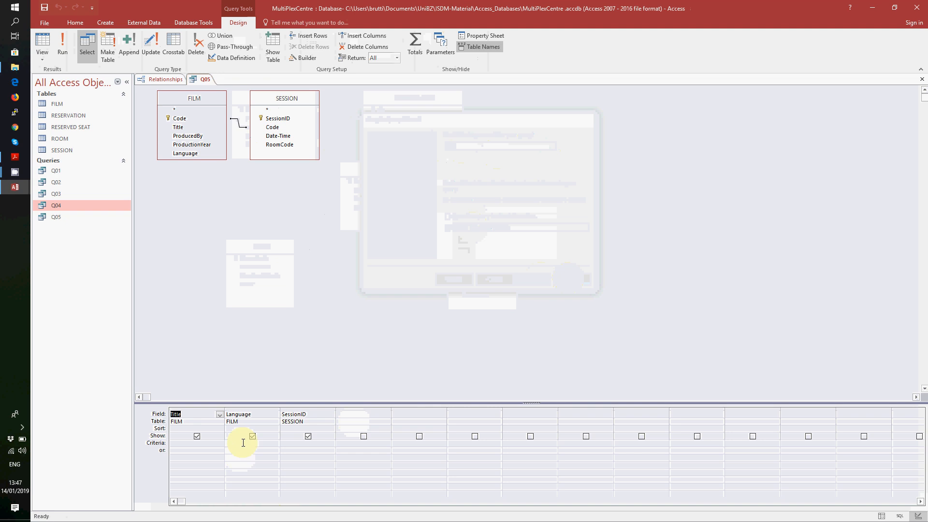
# - Hide the Language column and give it the criterion "German"
pyautogui.click(253, 435)
pyautogui.click(248, 442)
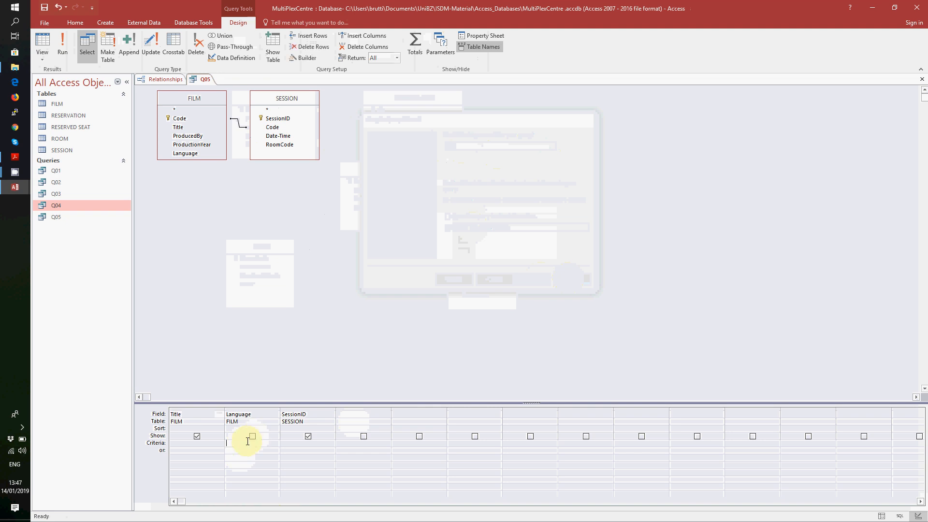
pyautogui.write('"German"')
pyautogui.click(293, 442)
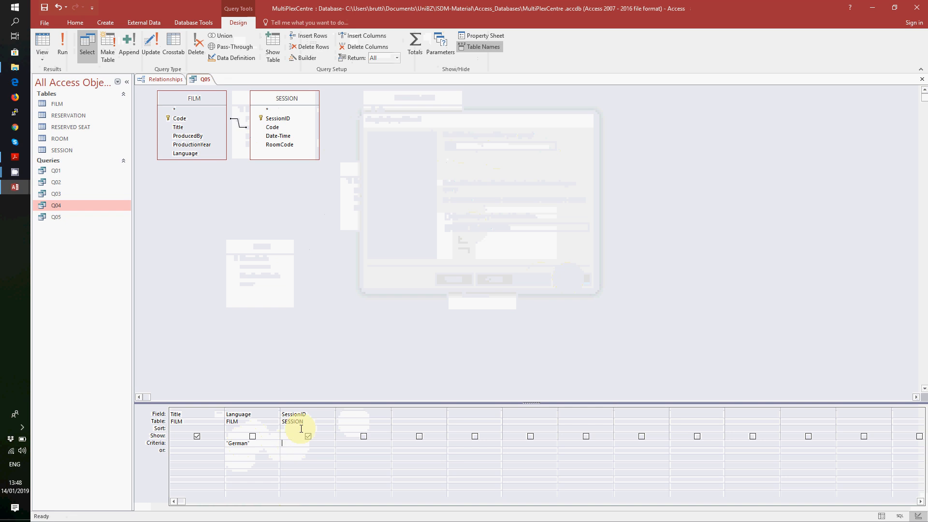
# - Add the field NewDate: Dateadd('d';30;[Date-Time]) and run Q05 to see three sessions
pyautogui.click(346, 414)
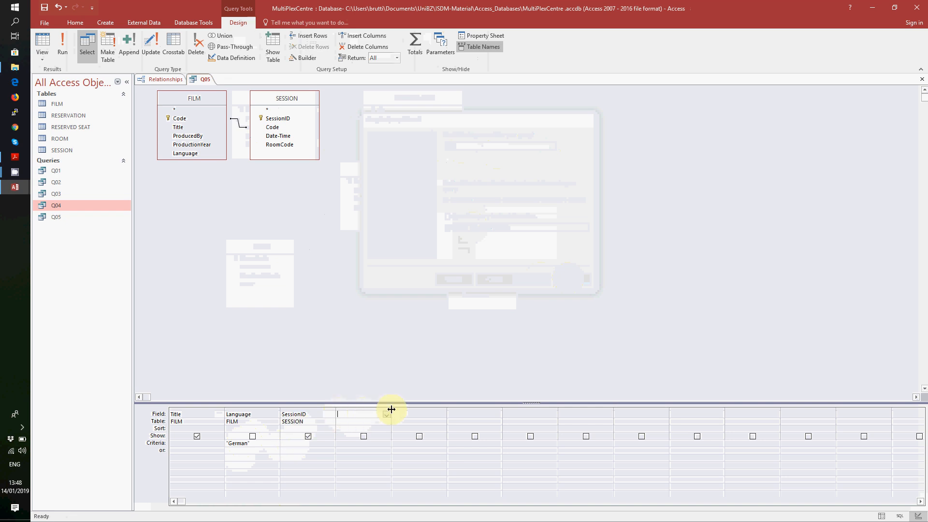
pyautogui.moveTo(391, 409); pyautogui.dragTo(434, 409)
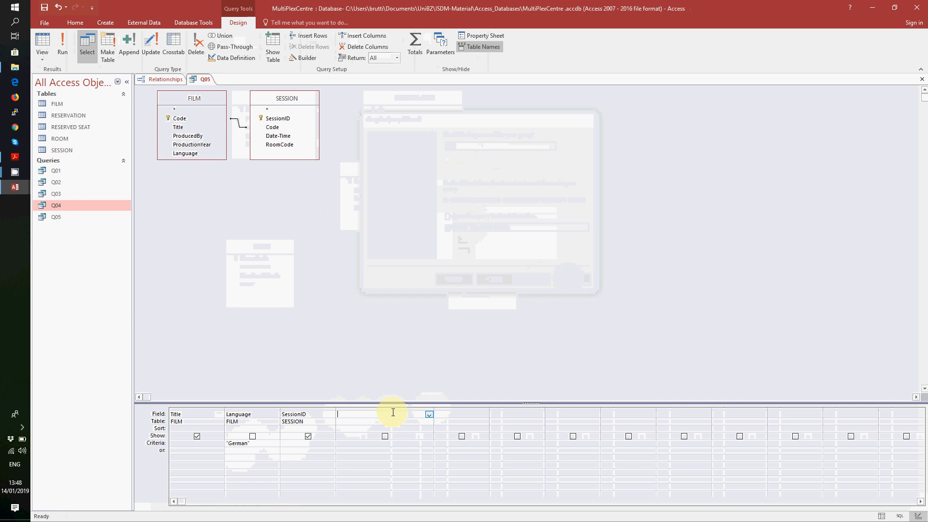
pyautogui.write('NewDate')
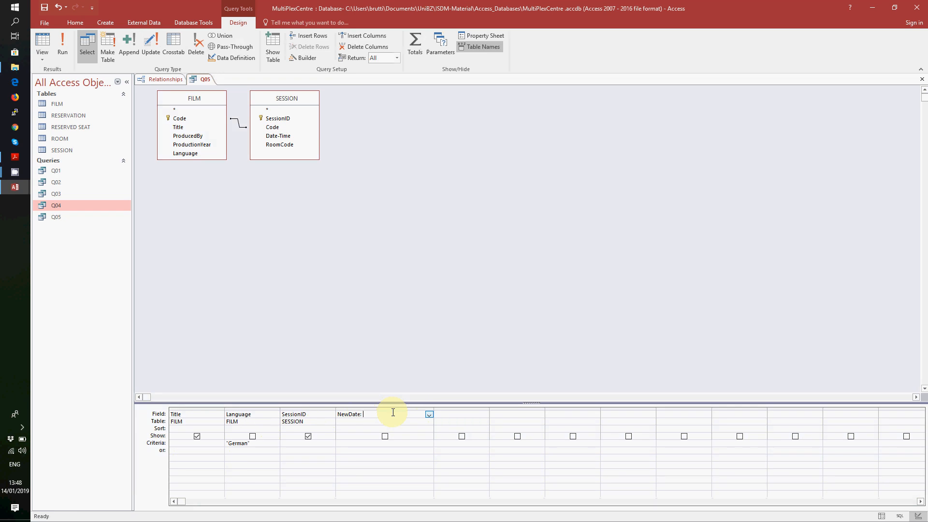
pyautogui.write(': Dateadd')
pyautogui.write('30')
pyautogui.write(';[Date')
pyautogui.write('-Time]')
pyautogui.write(')')
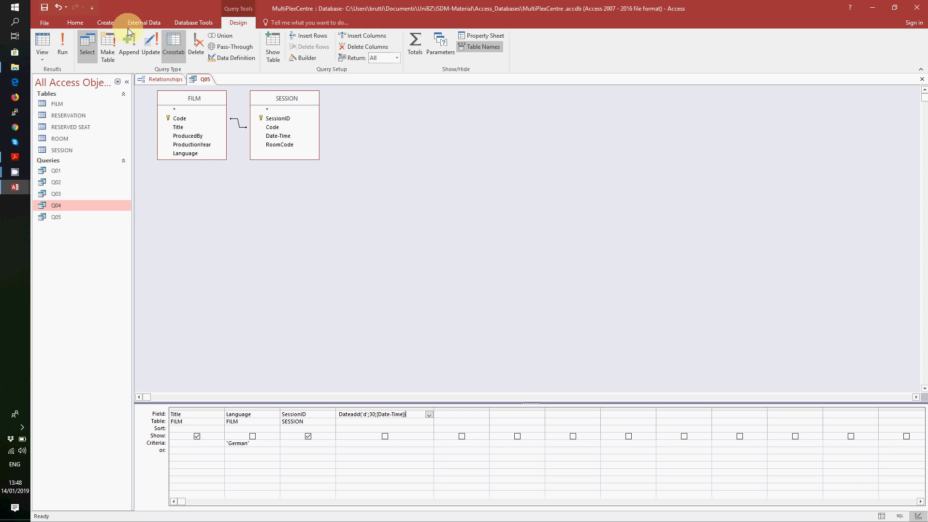
pyautogui.click(60, 37)
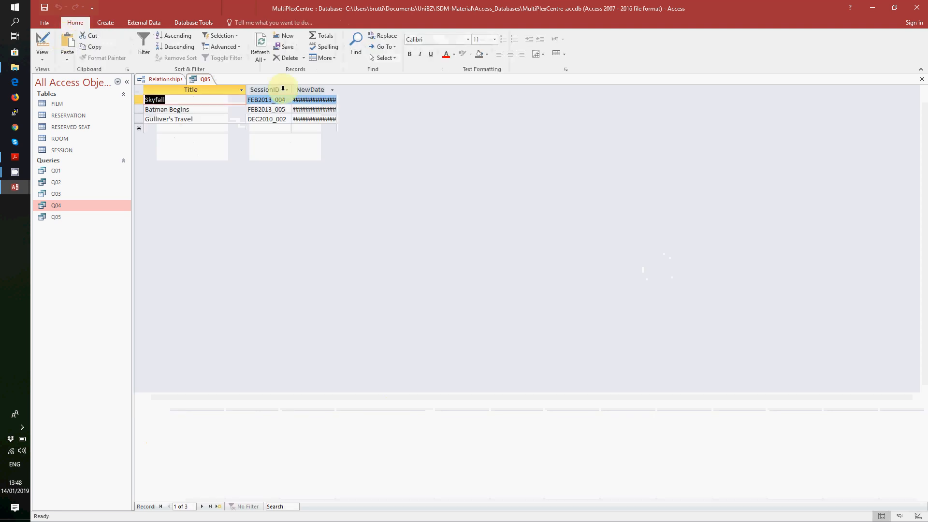
# - Widen the NewDate column and compare its dates with the SESSION table's Date-Time
pyautogui.moveTo(338, 86); pyautogui.dragTo(391, 86)
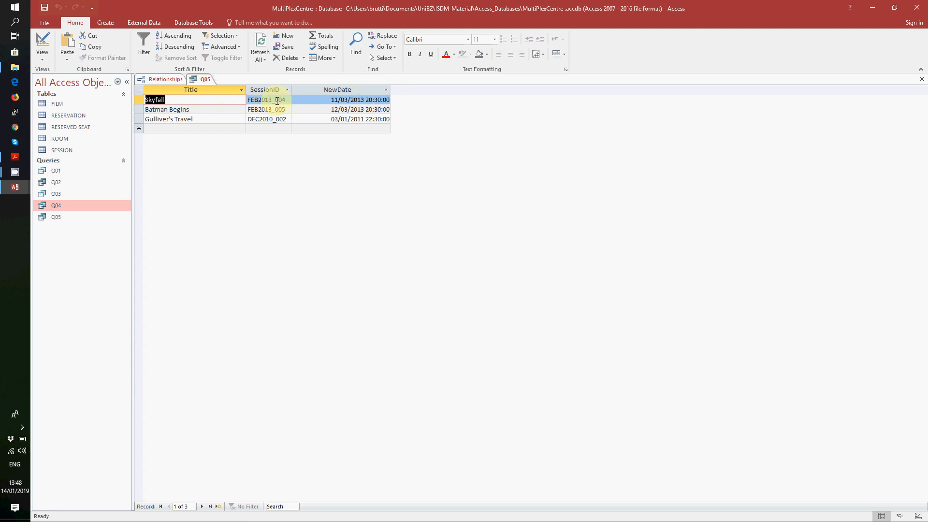
pyautogui.doubleClick(72, 151)
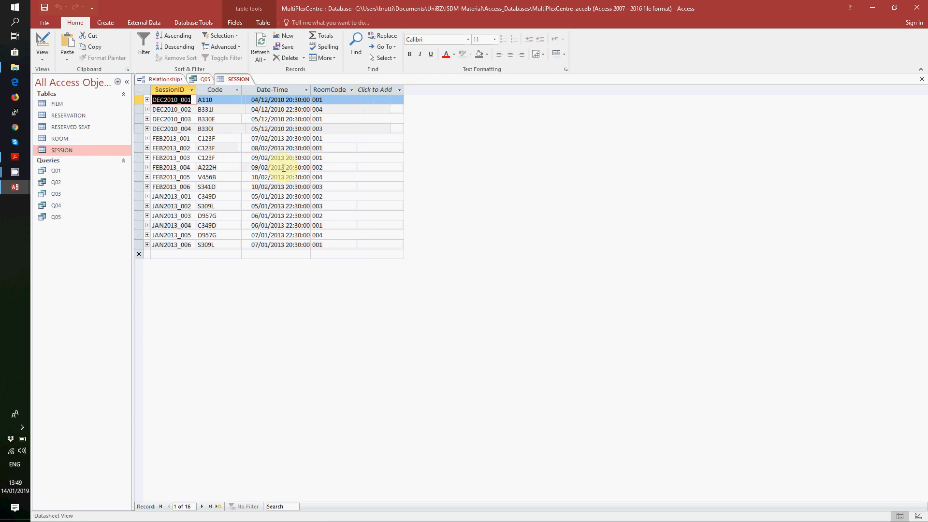
pyautogui.doubleClick(80, 215)
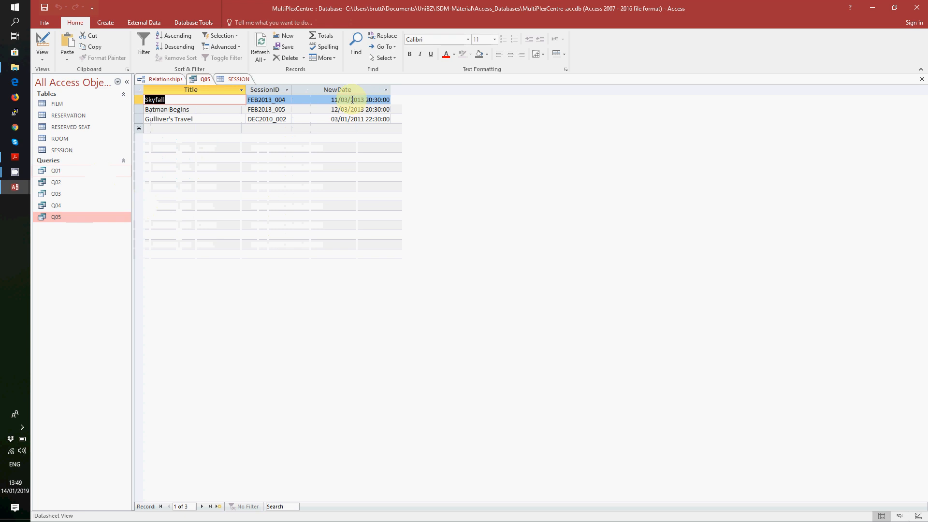
# - Close the Q05 results and the SESSION table
pyautogui.rightClick(202, 82)
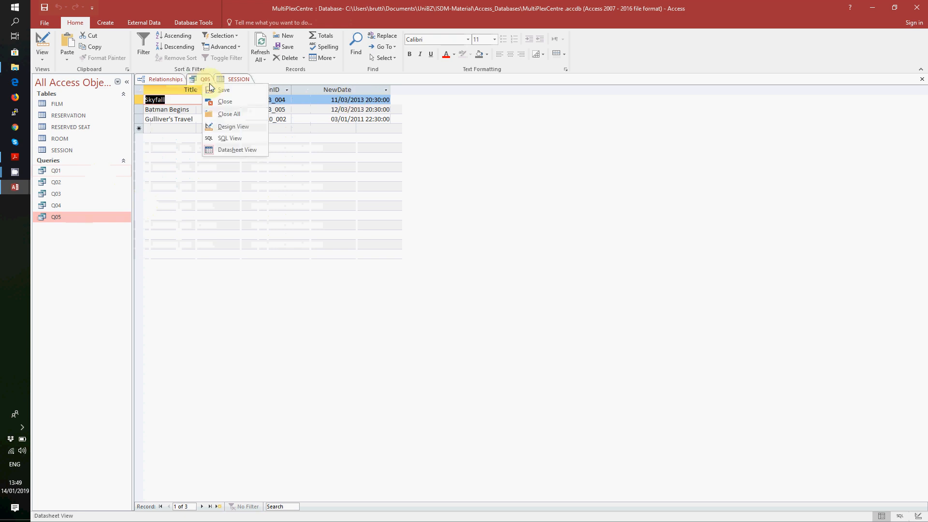
pyautogui.click(208, 85)
pyautogui.rightClick(206, 81)
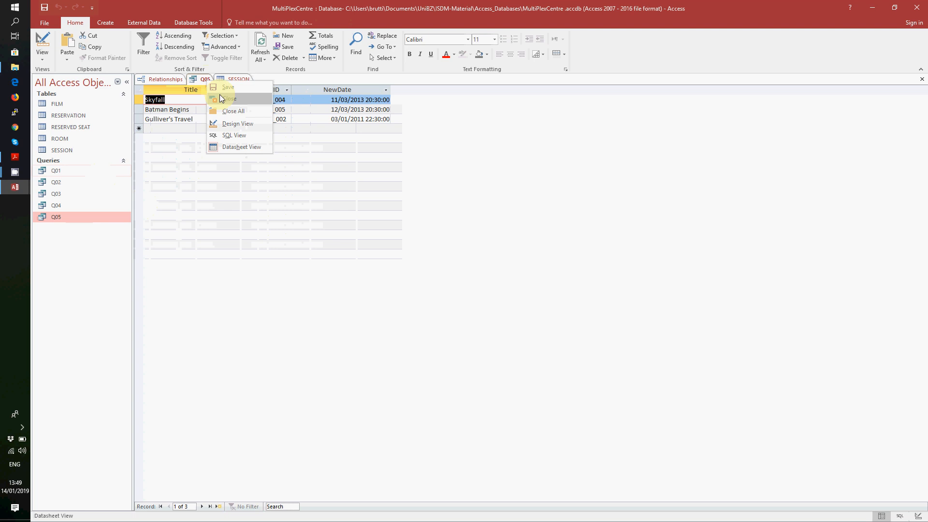
pyautogui.click(223, 98)
pyautogui.rightClick(211, 83)
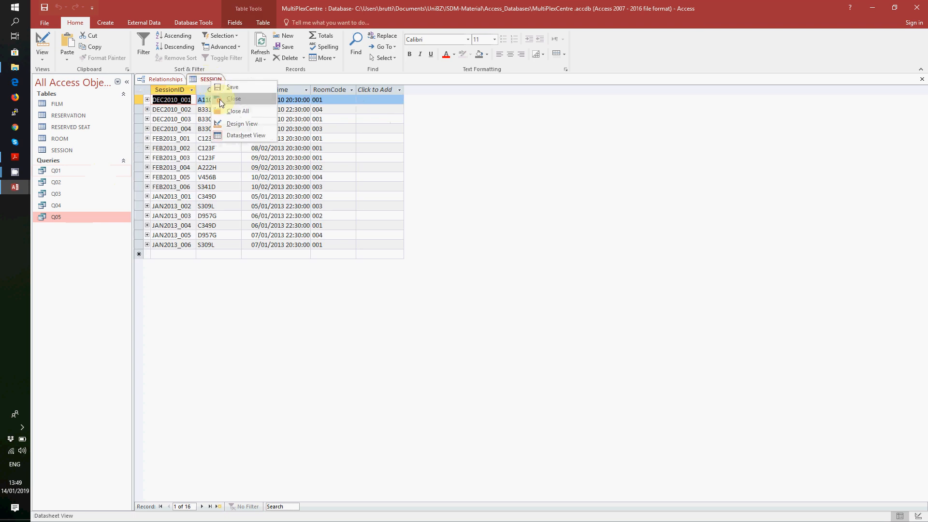
pyautogui.click(233, 98)
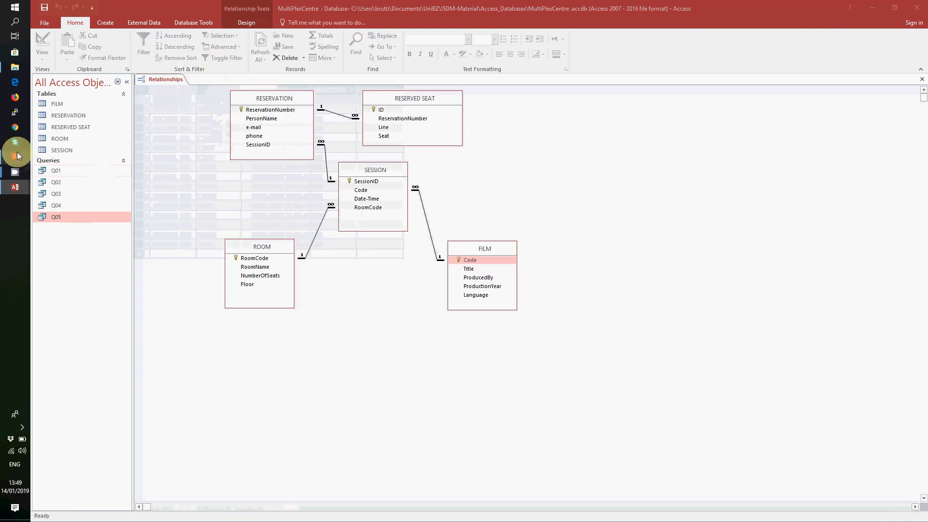
pyautogui.click(16, 153)
pyautogui.moveTo(252, 334); pyautogui.dragTo(376, 345)
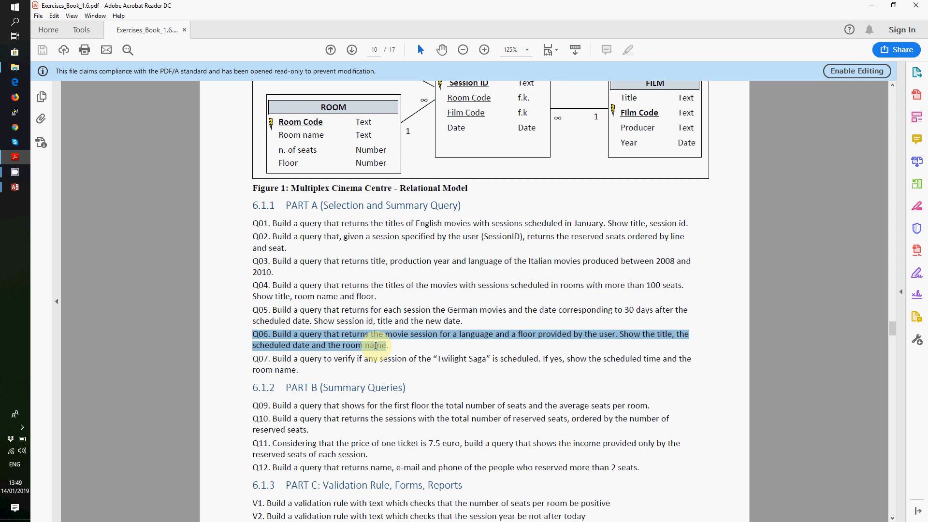
pyautogui.click(15, 187)
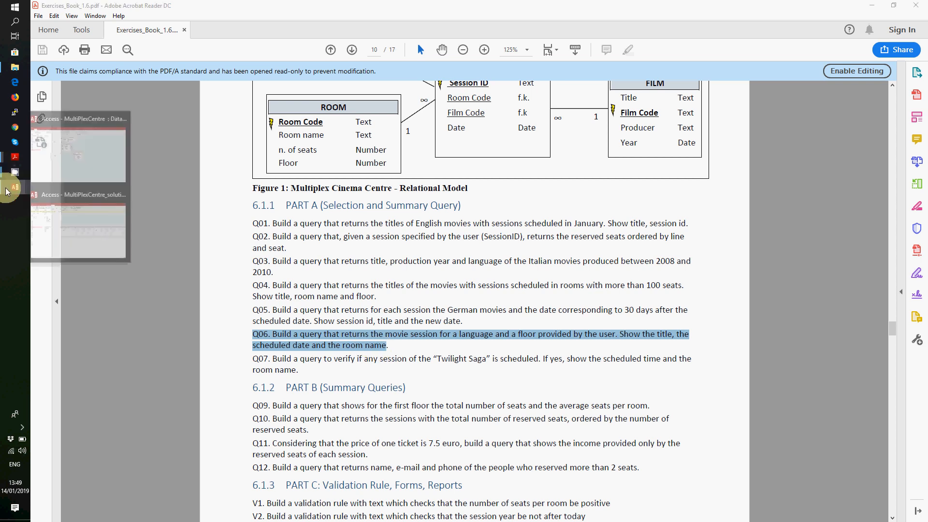
pyautogui.click(71, 175)
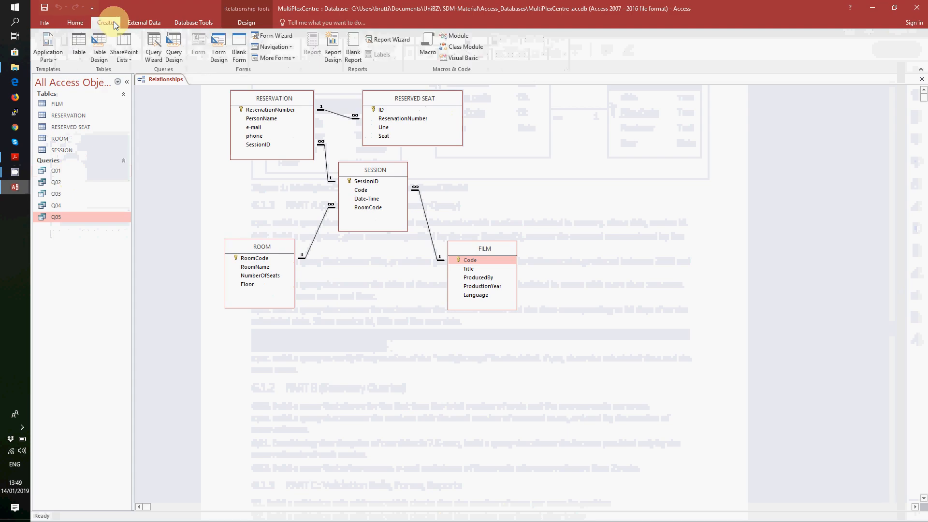
# - Start a Simple Query Wizard and add FILM's Language and ROOM's Floor fields
pyautogui.click(154, 46)
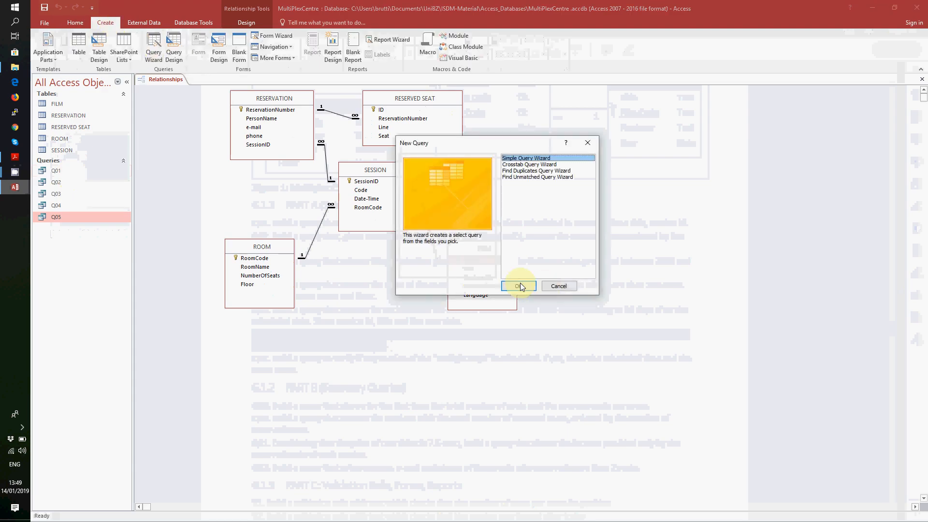
pyautogui.click(520, 283)
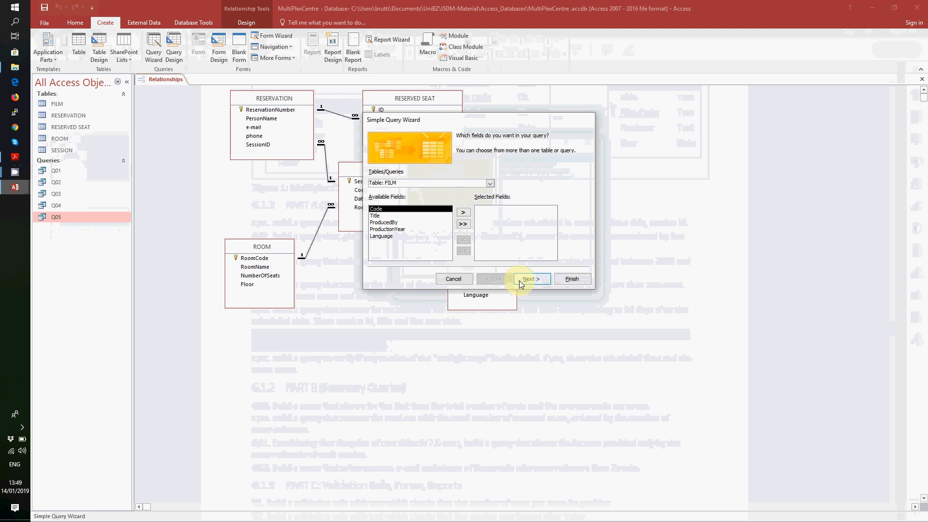
pyautogui.click(381, 236)
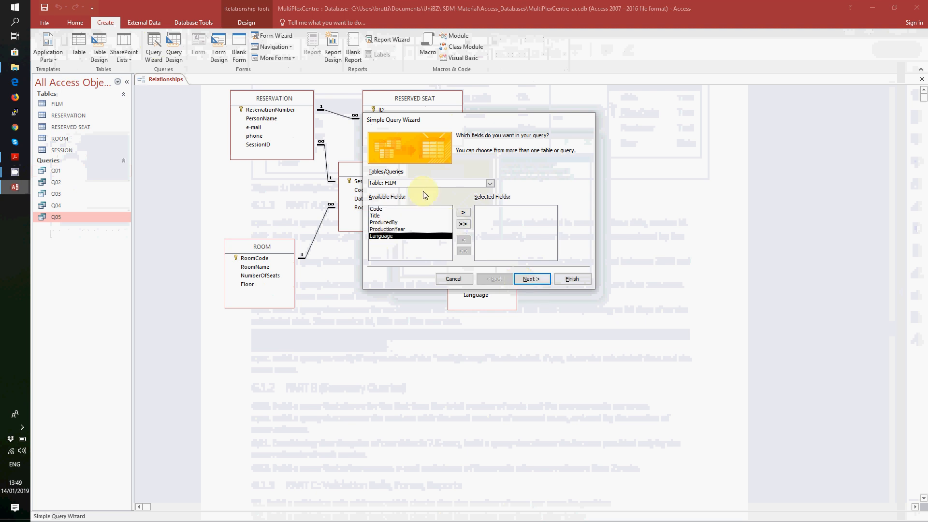
pyautogui.click(464, 212)
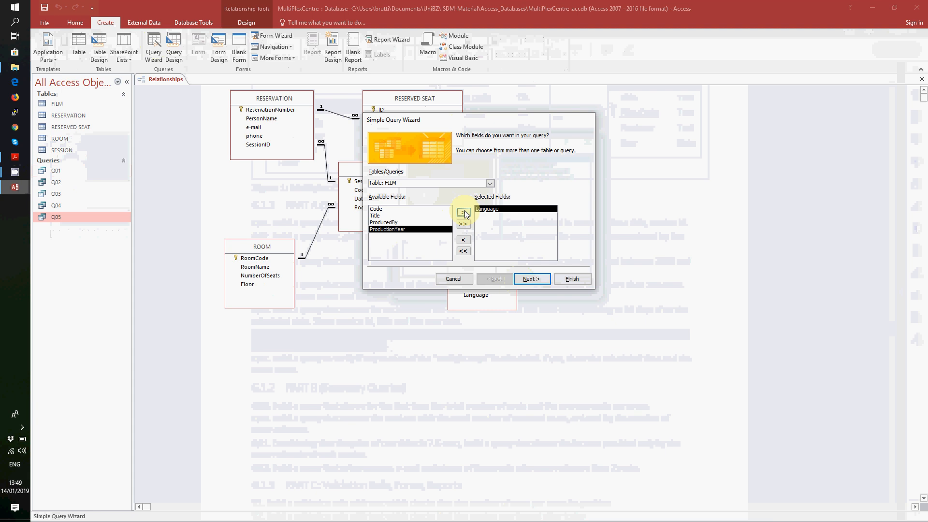
pyautogui.click(489, 183)
pyautogui.click(467, 212)
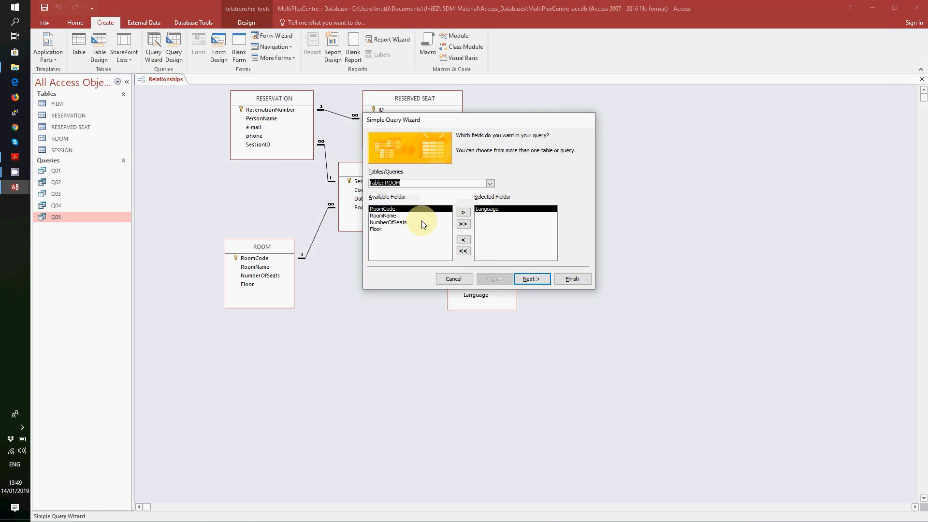
pyautogui.click(387, 229)
pyautogui.click(463, 212)
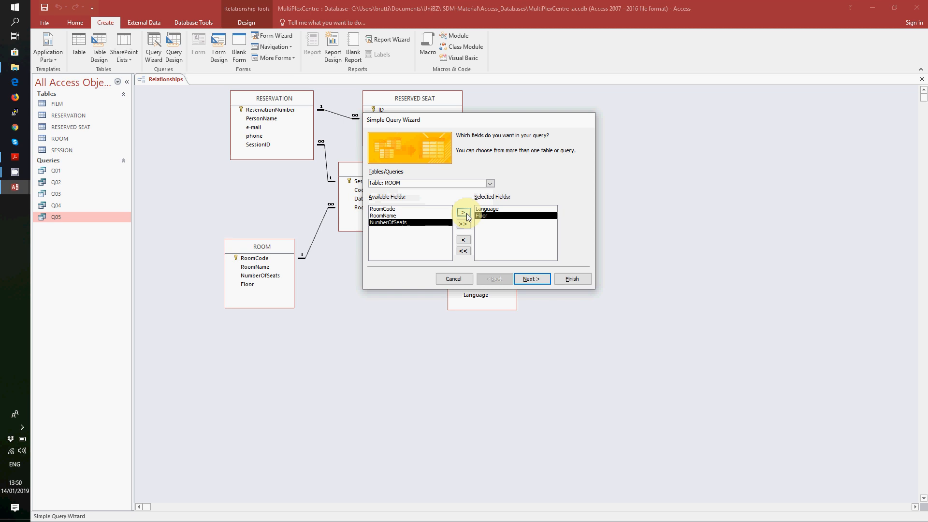
# - Add FILM's Title, SESSION's Date-Time and ROOM's RoomName to the query fields
pyautogui.click(490, 183)
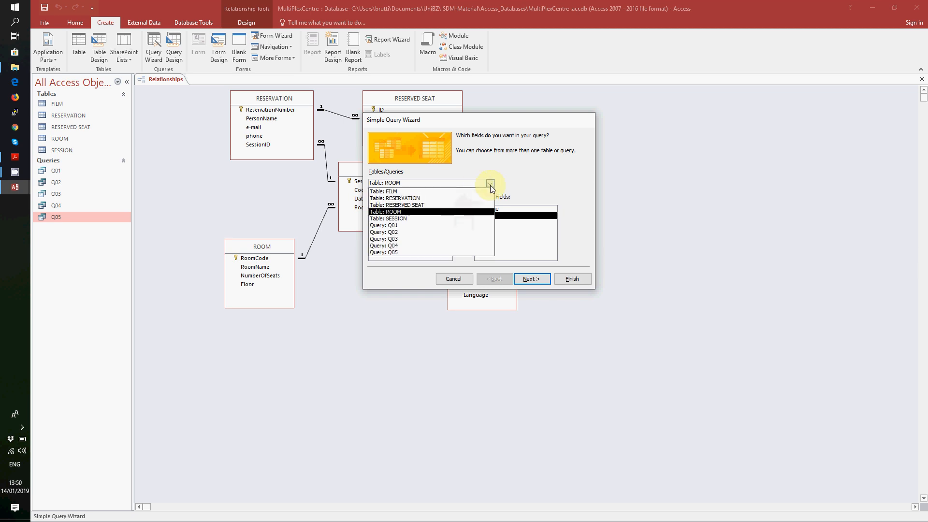
pyautogui.click(448, 191)
pyautogui.click(413, 216)
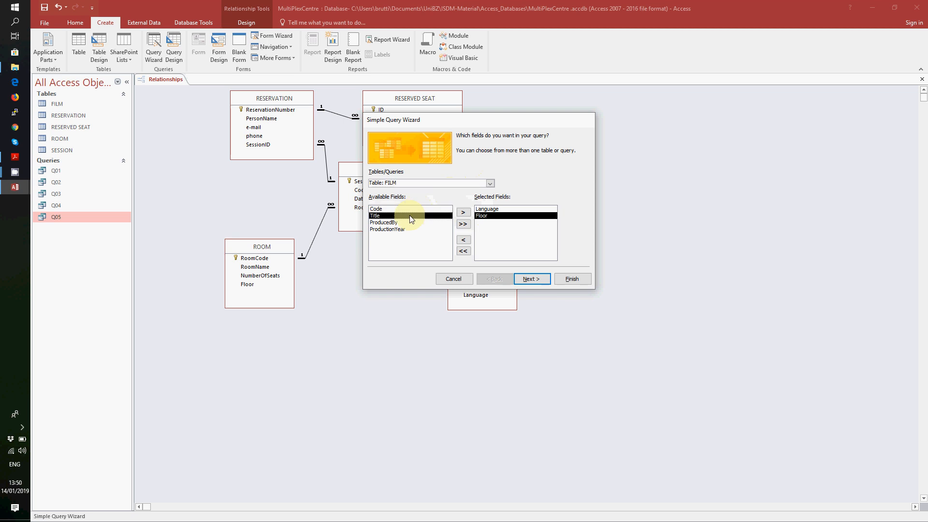
pyautogui.click(462, 214)
pyautogui.click(490, 184)
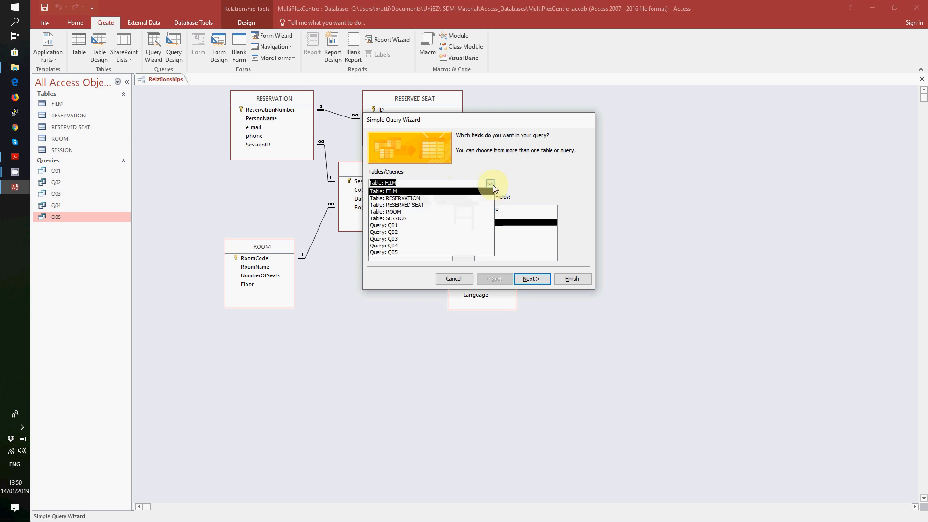
pyautogui.click(389, 218)
pyautogui.click(382, 222)
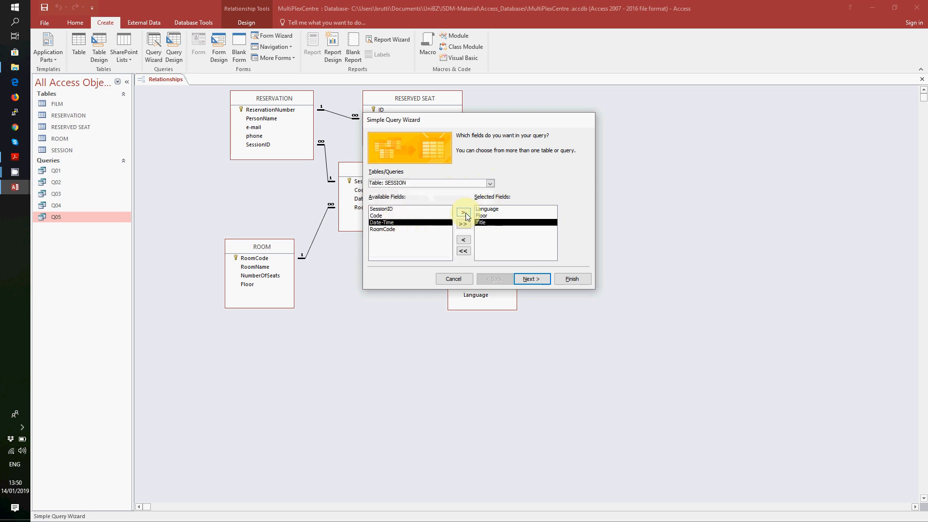
pyautogui.click(464, 212)
pyautogui.click(491, 184)
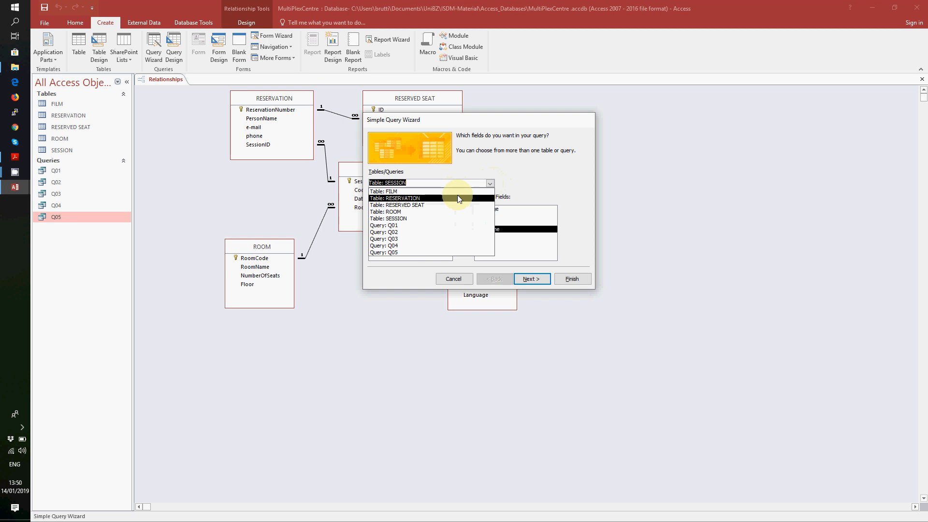
pyautogui.click(452, 211)
pyautogui.click(392, 215)
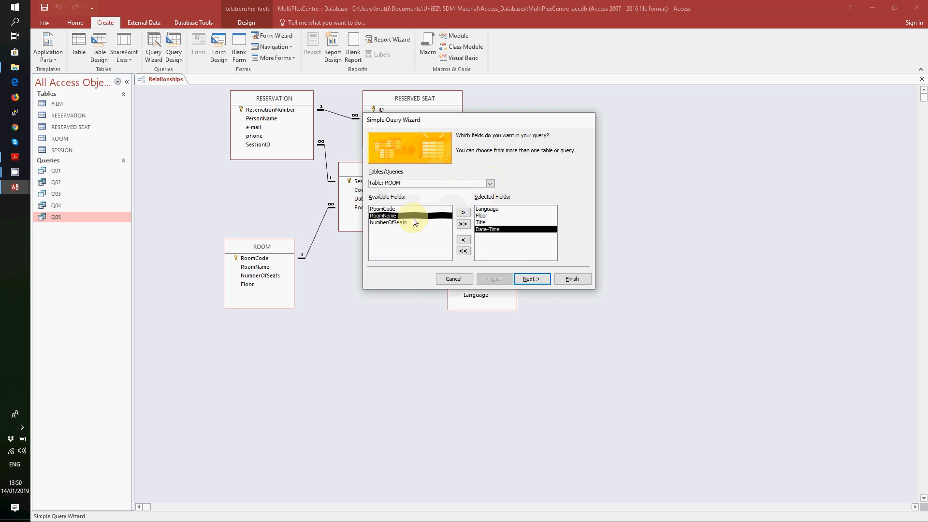
pyautogui.click(463, 213)
# - Name the query Q06 and finish it to open in Design View
pyautogui.click(532, 279)
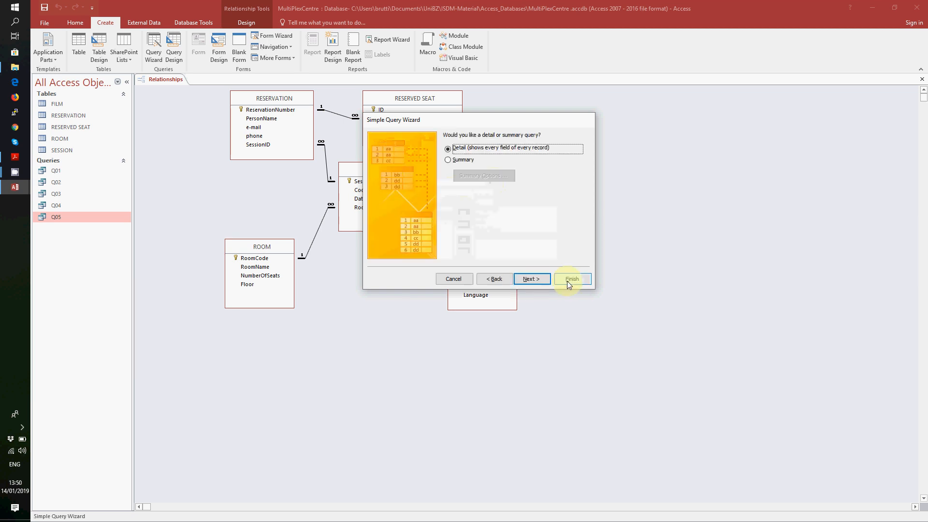
pyautogui.click(540, 281)
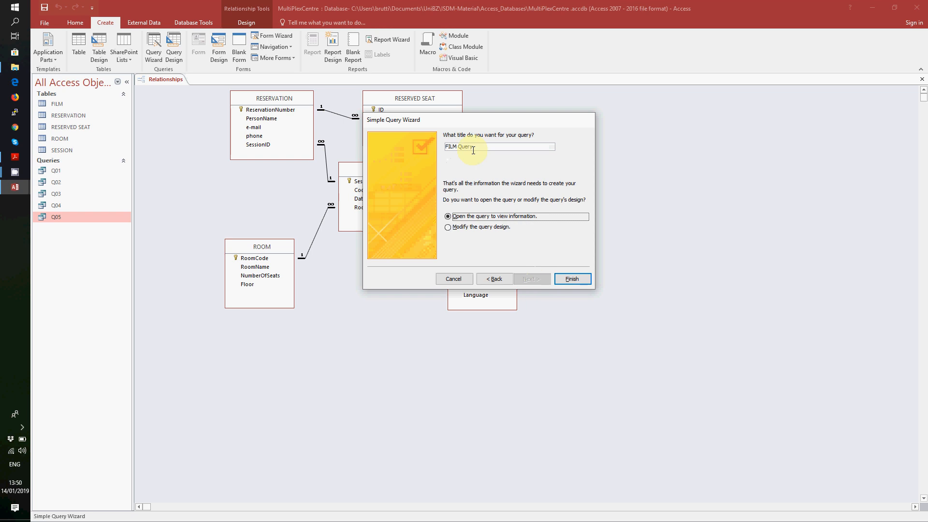
pyautogui.moveTo(474, 146); pyautogui.dragTo(428, 146)
pyautogui.write('Q06')
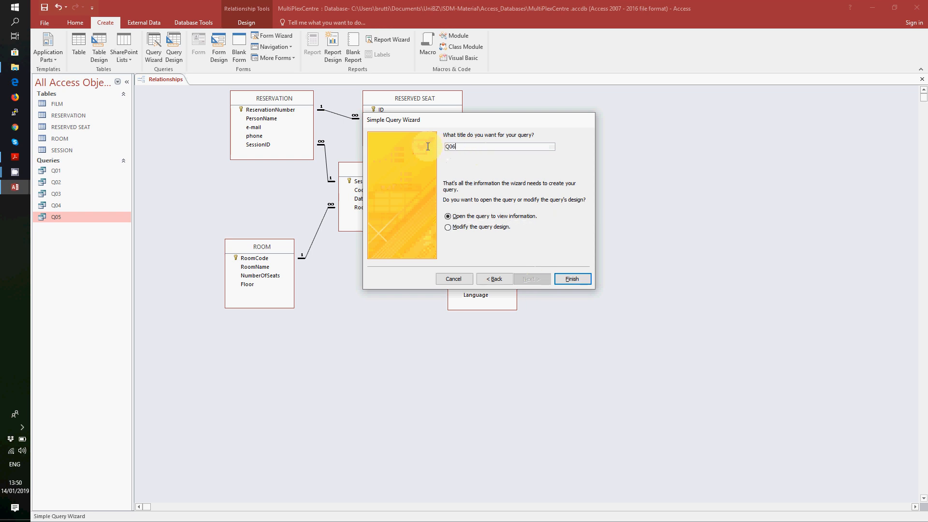
pyautogui.click(470, 232)
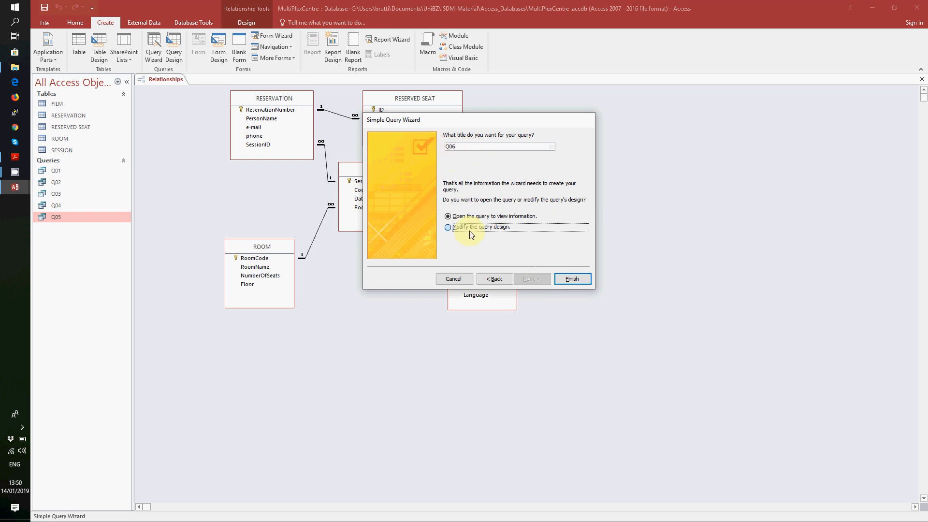
pyautogui.click(573, 279)
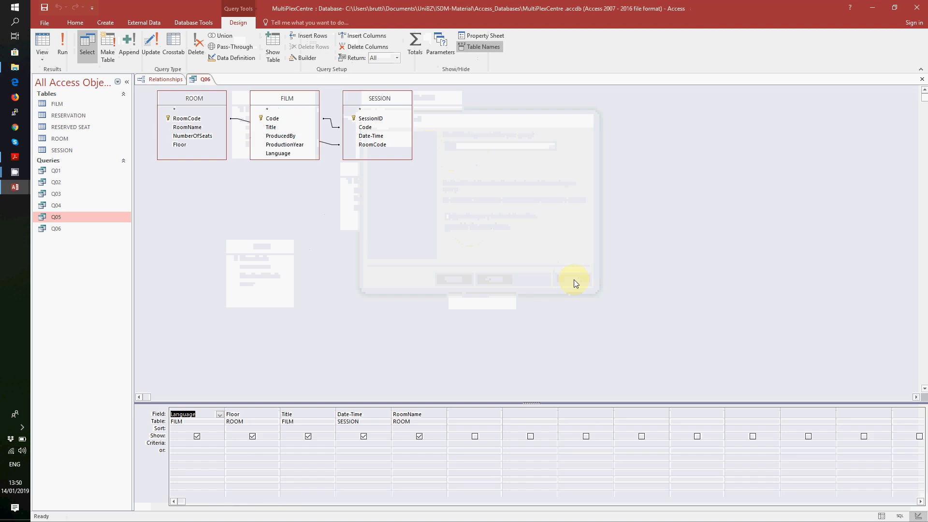
# - Enter parameter criteria [Provide Language] and [Provide floor] for the Language and Floor columns
pyautogui.click(214, 445)
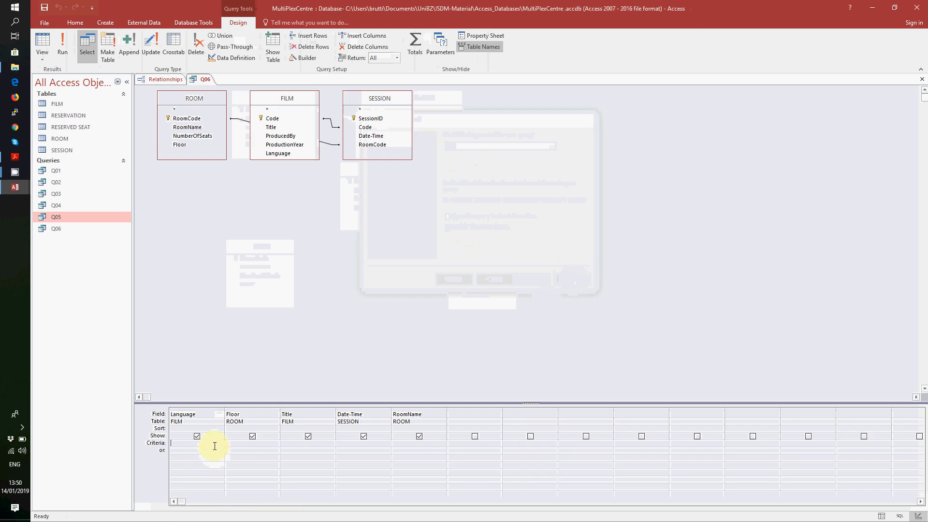
pyautogui.write('[ Provide Language')
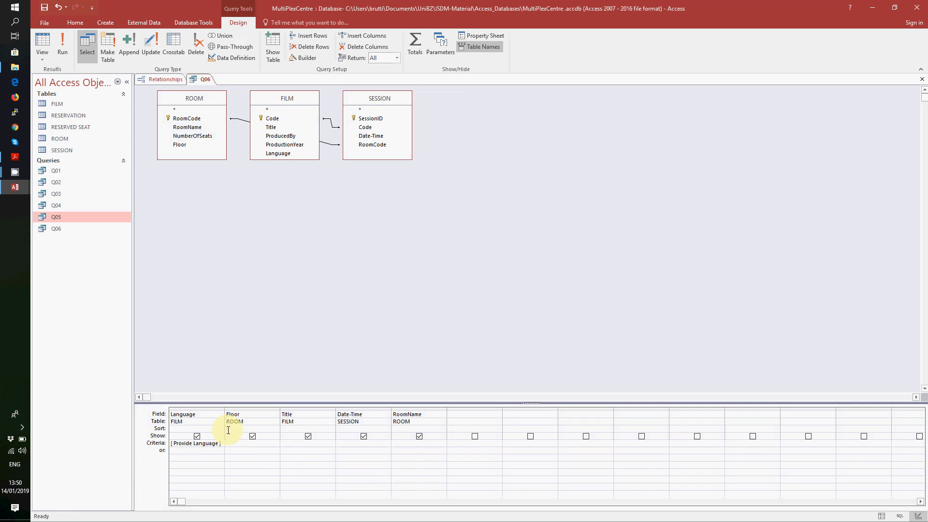
pyautogui.write('[ Provide ')
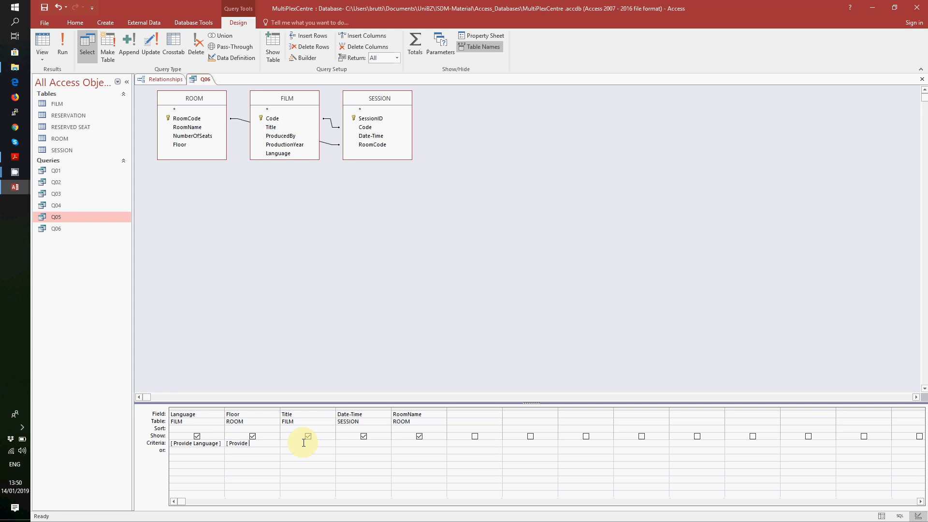
pyautogui.write('filor]')
# - Uncheck Show for the Floor and Language columns
pyautogui.click(252, 436)
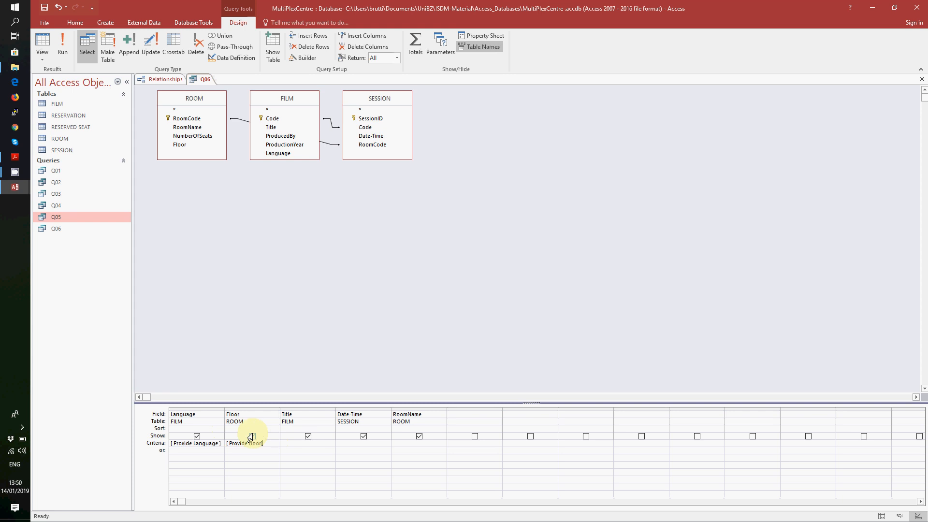
pyautogui.click(196, 436)
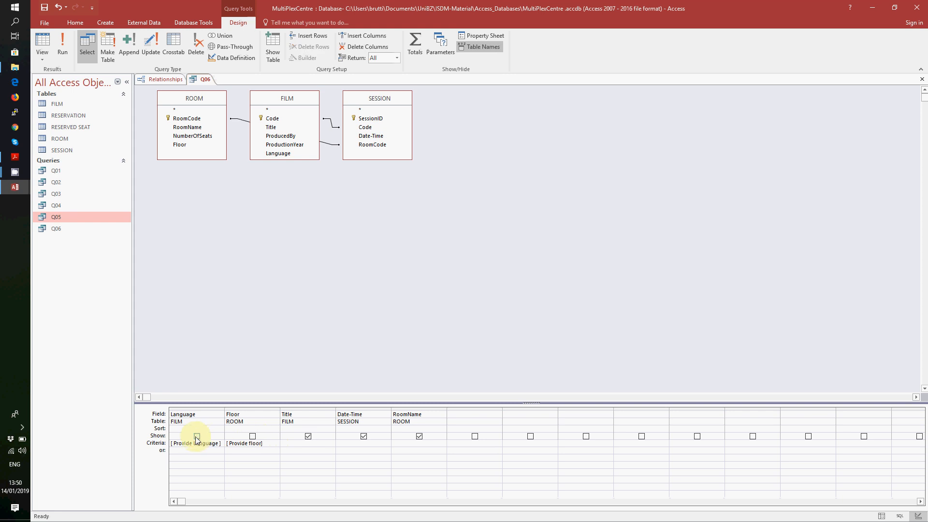
pyautogui.moveTo(28, 176)
pyautogui.click(62, 141)
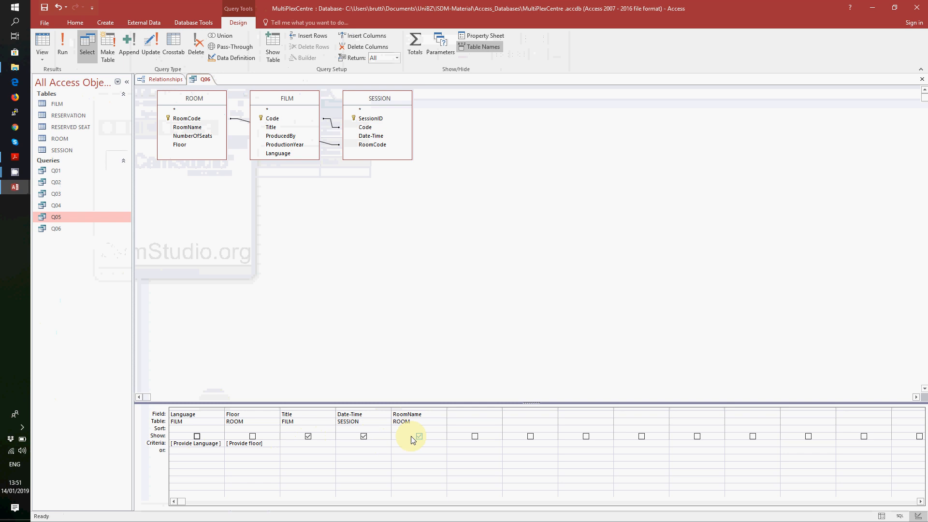
# - Run Q06, answering the prompts with language 'Itali' and floor 1
pyautogui.click(65, 50)
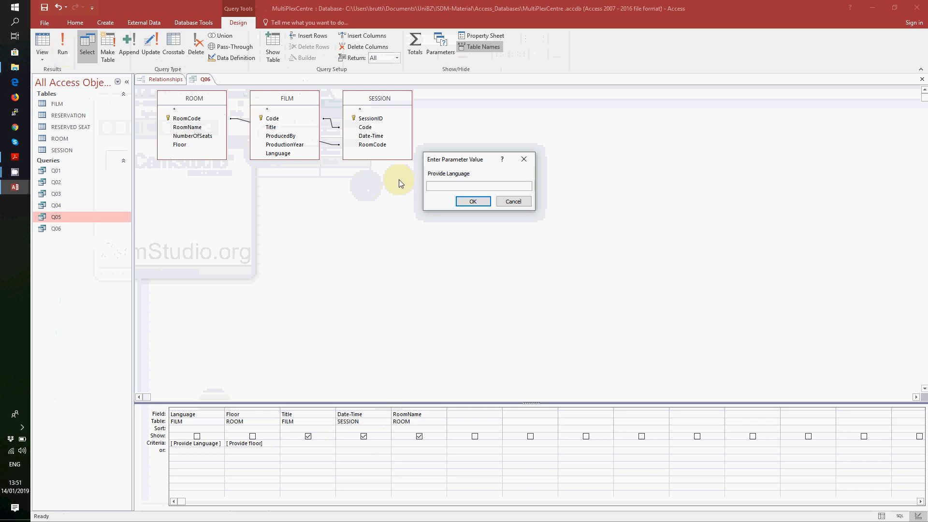
pyautogui.write('Itali')
pyautogui.press('Return')
pyautogui.write('1')
pyautogui.press('Return')
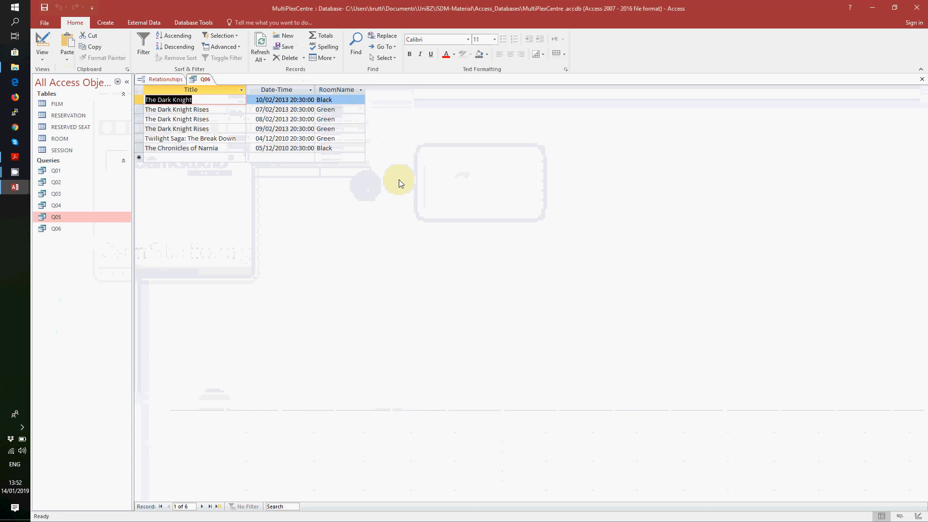
# - Save and close Q06, then bring up the exercises PDF
pyautogui.rightClick(205, 80)
pyautogui.click(215, 94)
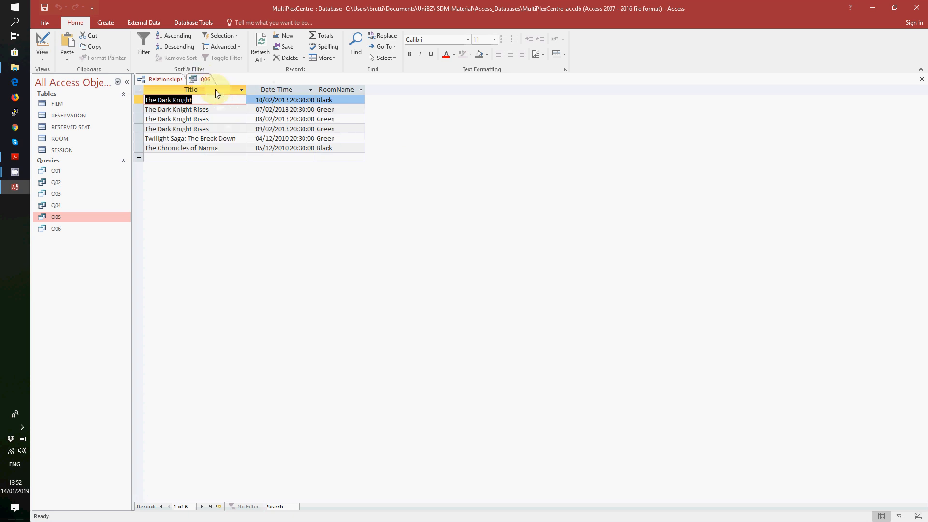
pyautogui.rightClick(207, 79)
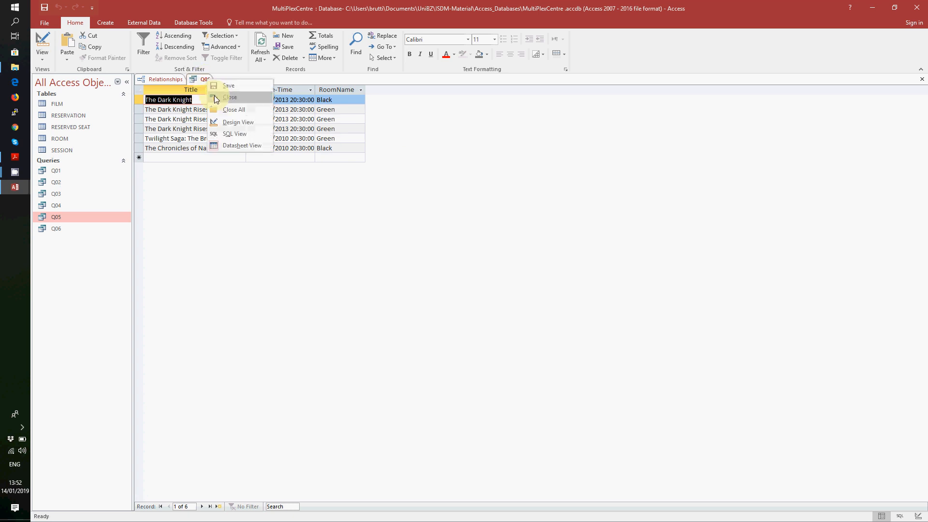
pyautogui.click(215, 100)
pyautogui.click(16, 157)
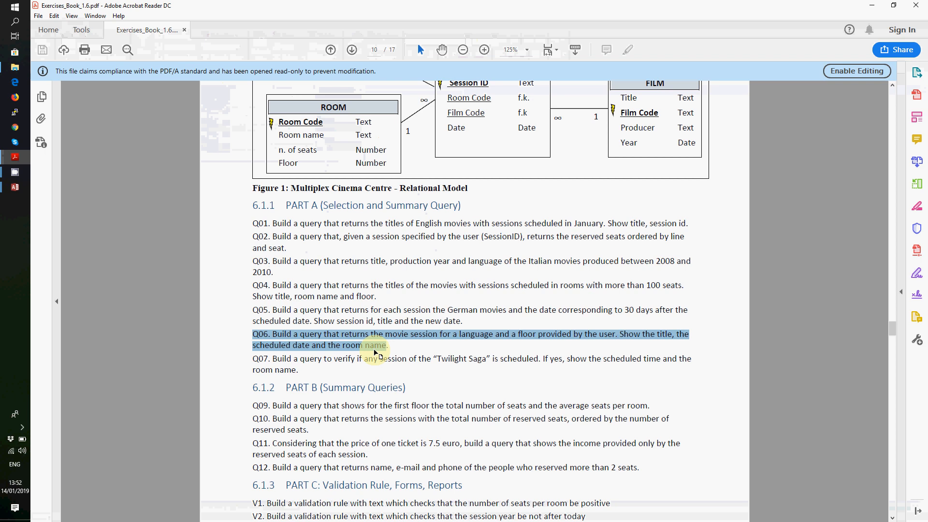
# - Read the Q07 Twilight Saga exercise, then switch back to Access
pyautogui.moveTo(17, 182)
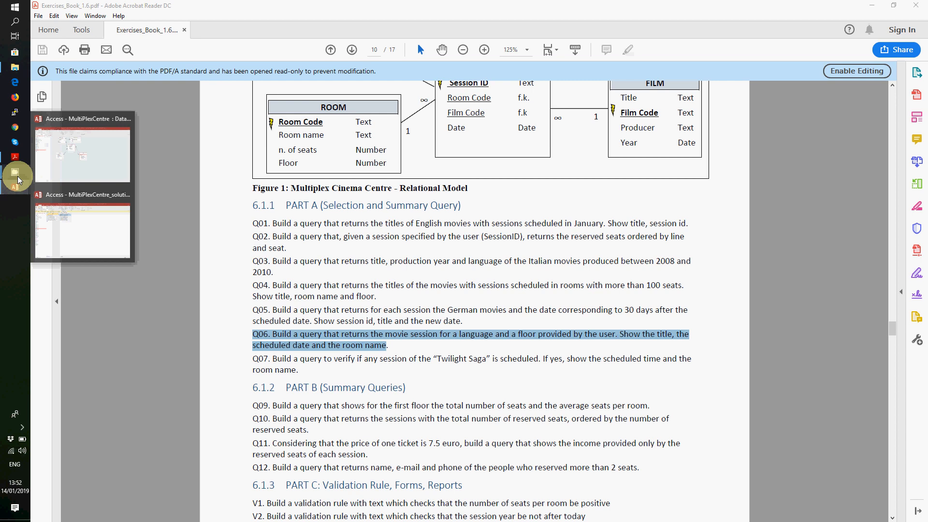
pyautogui.click(66, 133)
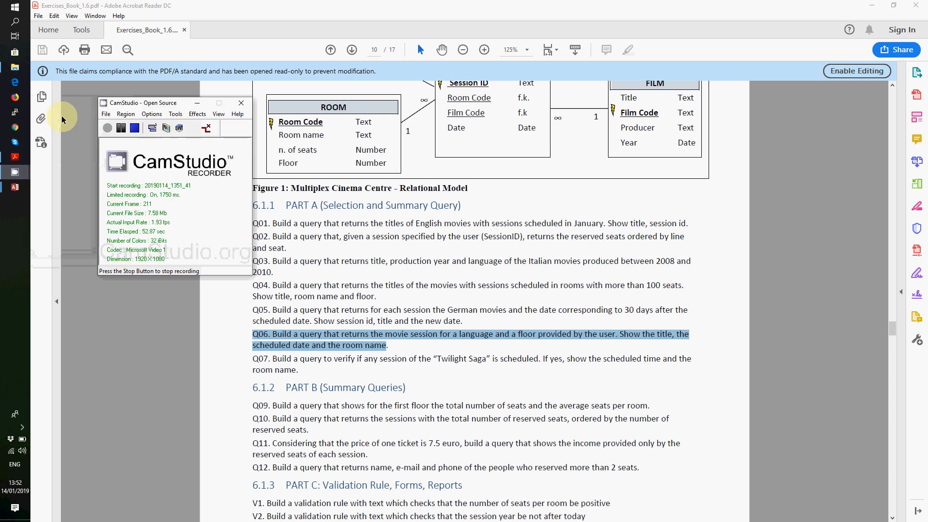
pyautogui.click(121, 128)
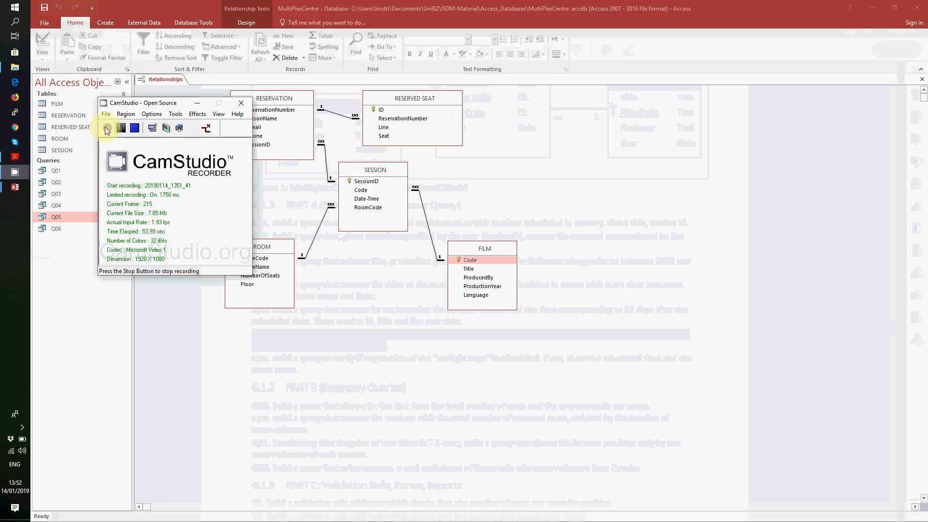
# - Start the Simple Query Wizard and add FILM's Title field
pyautogui.click(104, 24)
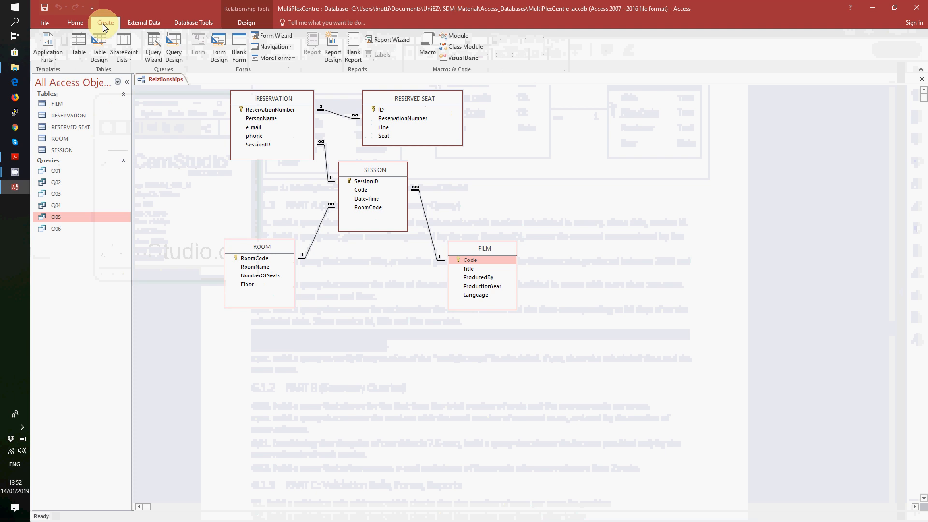
pyautogui.click(154, 53)
pyautogui.click(525, 285)
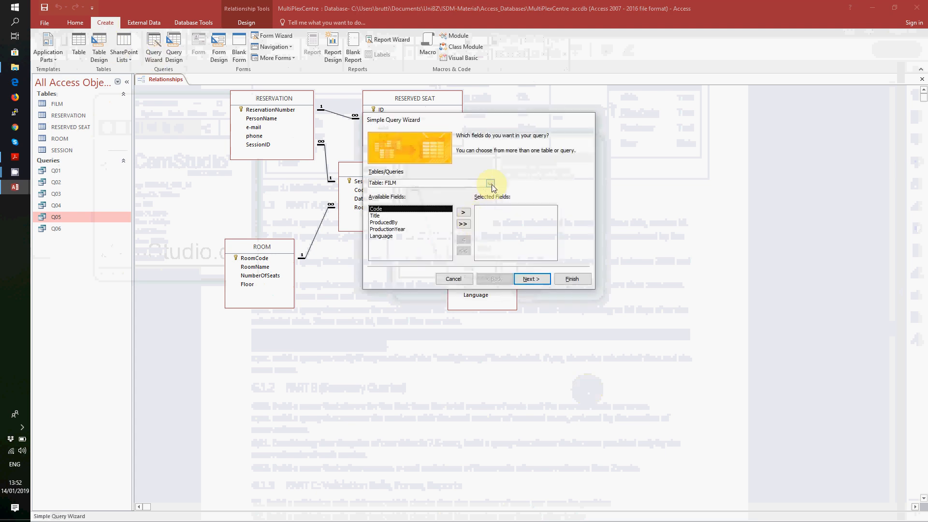
pyautogui.click(409, 215)
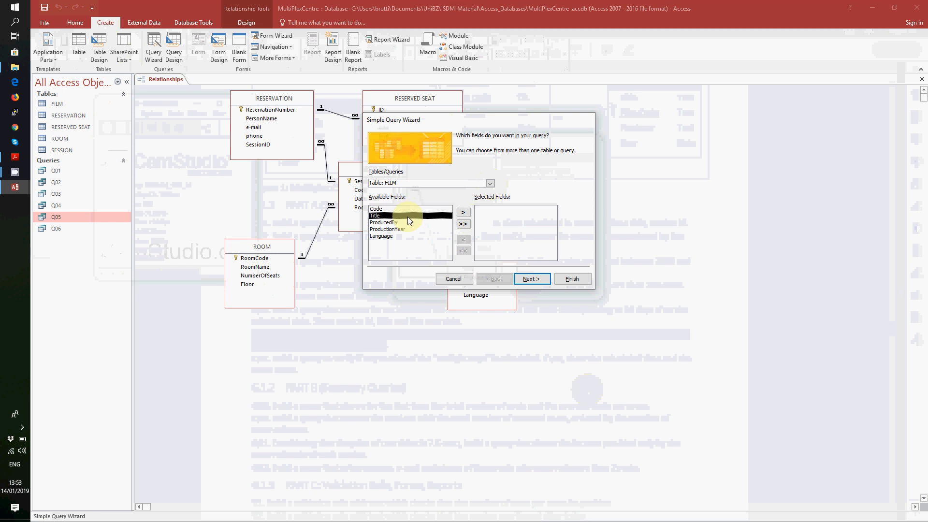
pyautogui.click(463, 213)
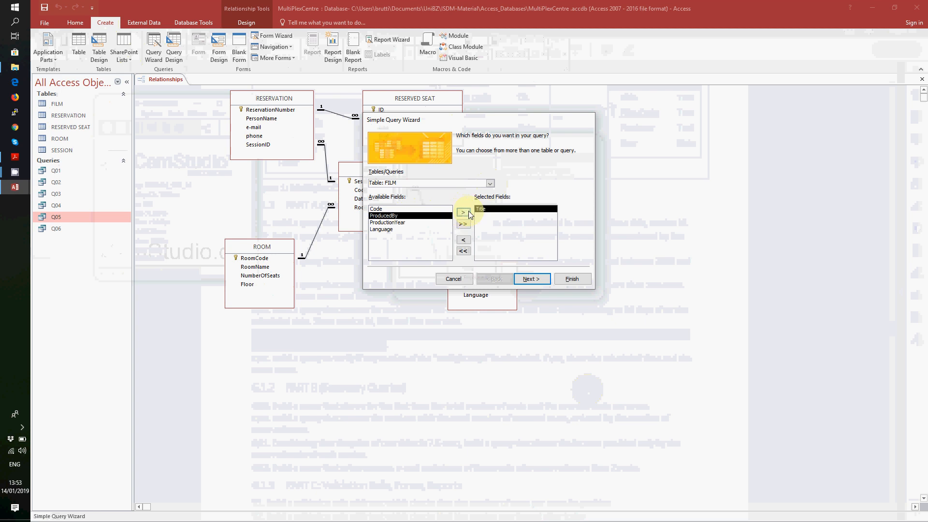
# - Add SESSION's Date-Time and ROOM's RoomName to the query fields
pyautogui.click(490, 183)
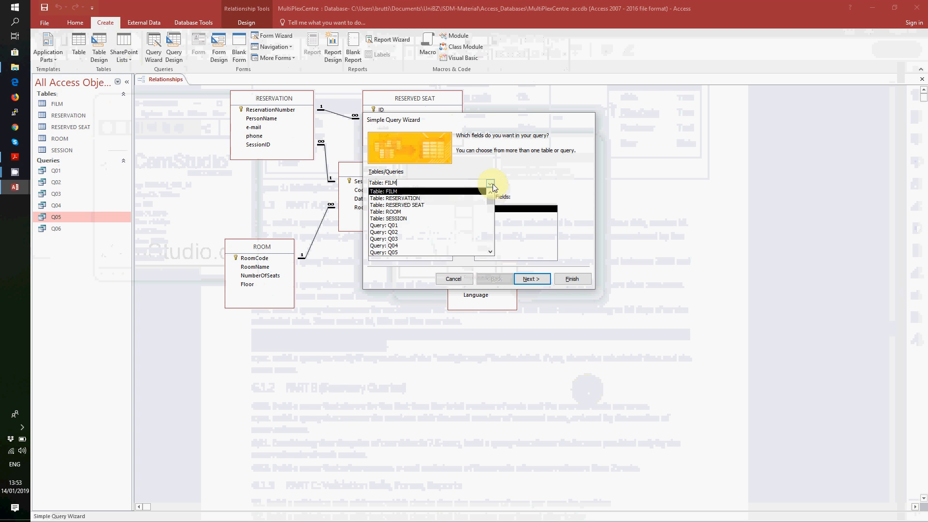
pyautogui.click(460, 217)
pyautogui.click(409, 216)
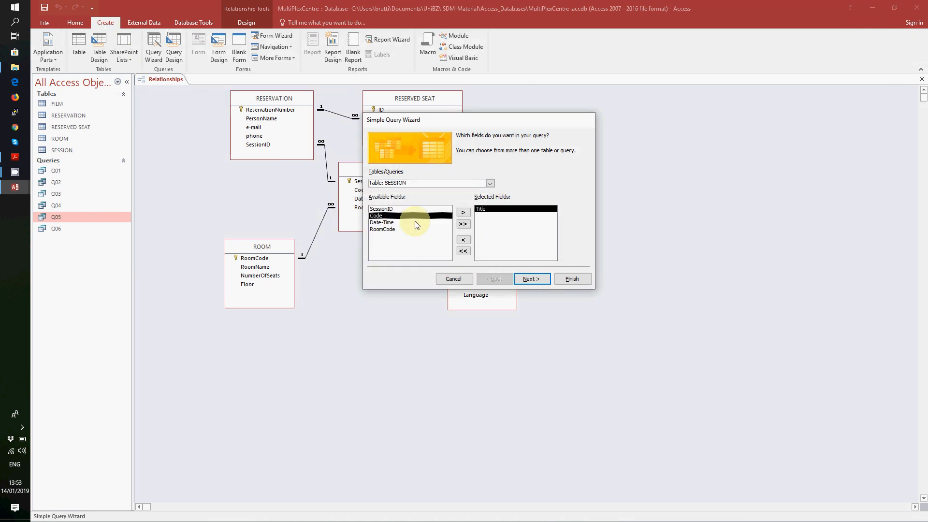
pyautogui.click(416, 223)
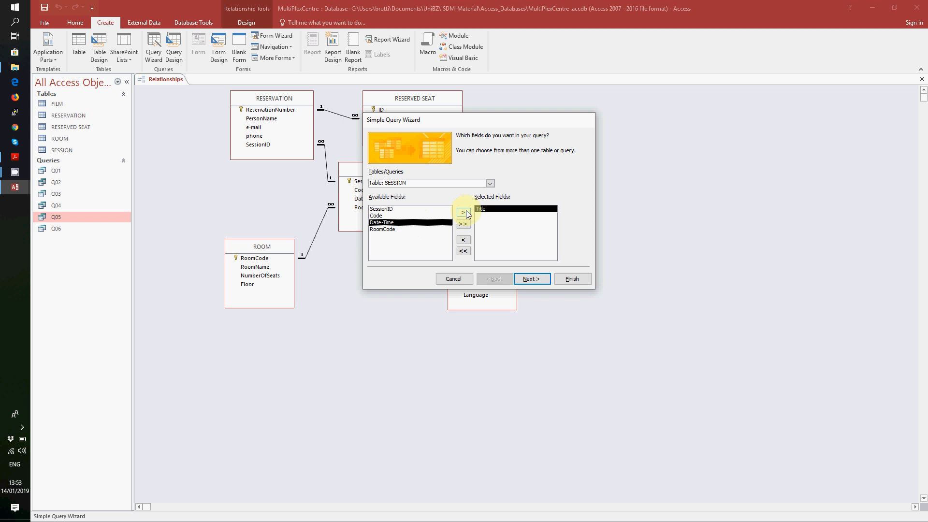
pyautogui.click(464, 213)
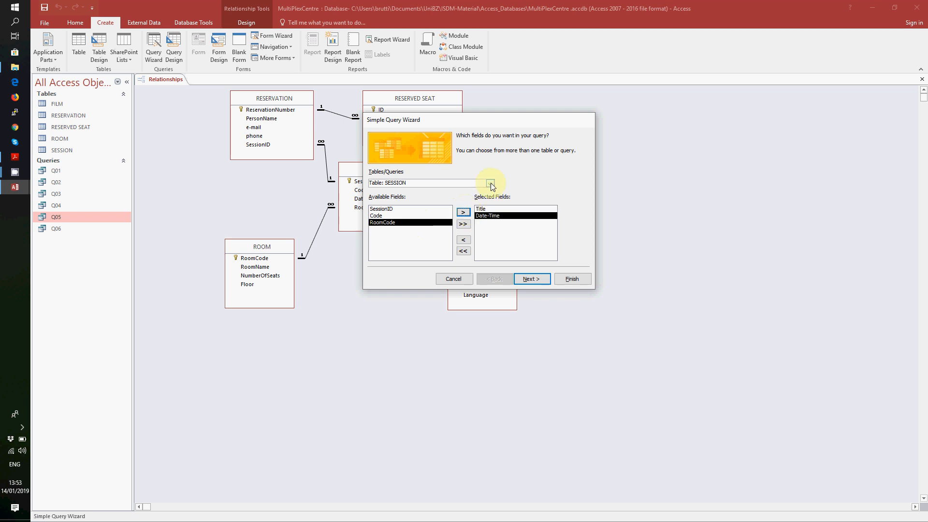
pyautogui.click(490, 183)
pyautogui.click(415, 205)
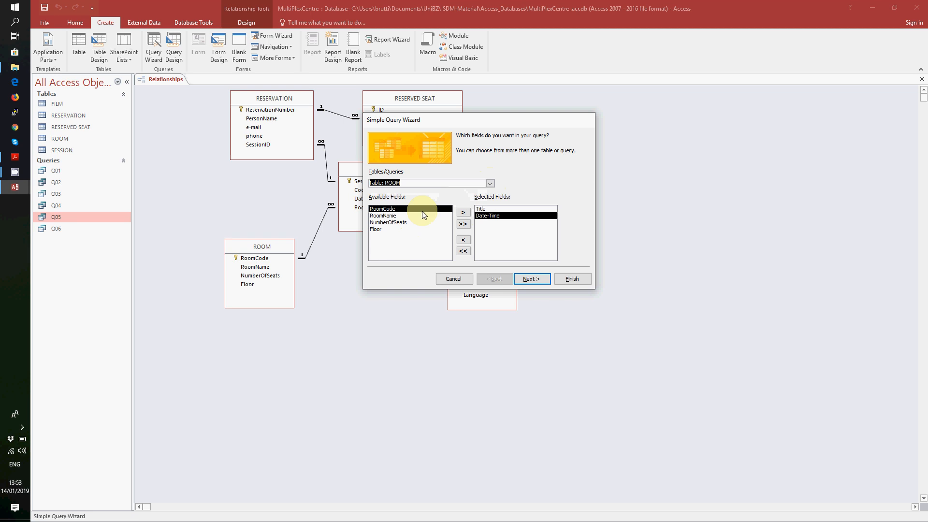
pyautogui.click(411, 215)
pyautogui.click(463, 213)
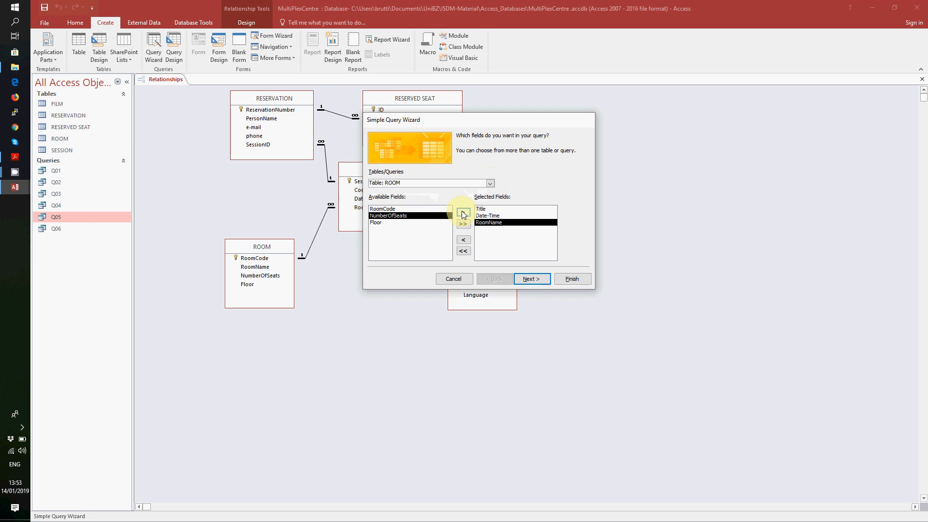
# - Keep it a detail query, name it Q07, and open it in Design View
pyautogui.click(529, 279)
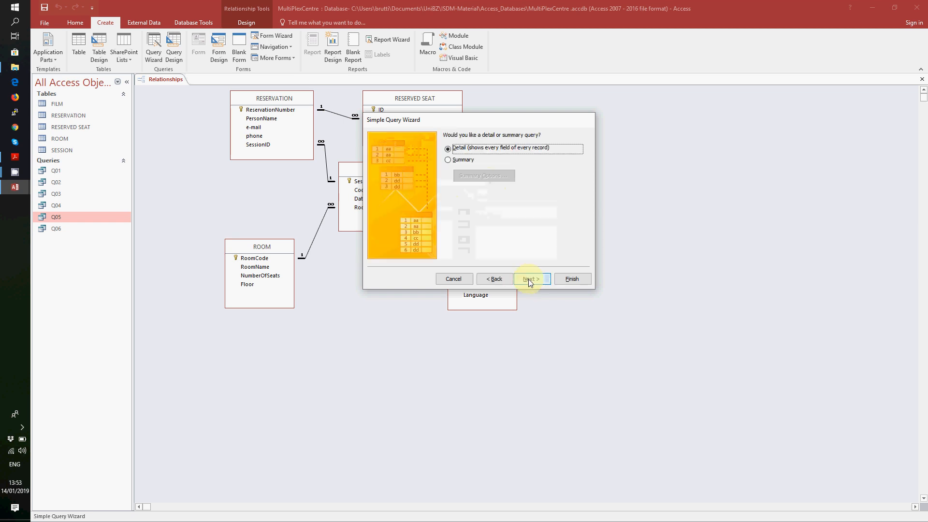
pyautogui.click(529, 280)
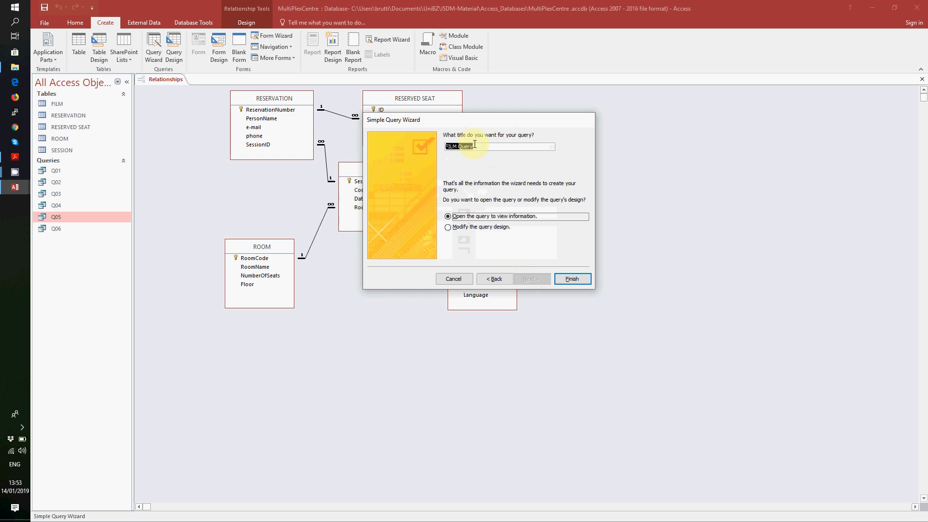
pyautogui.write('Q07')
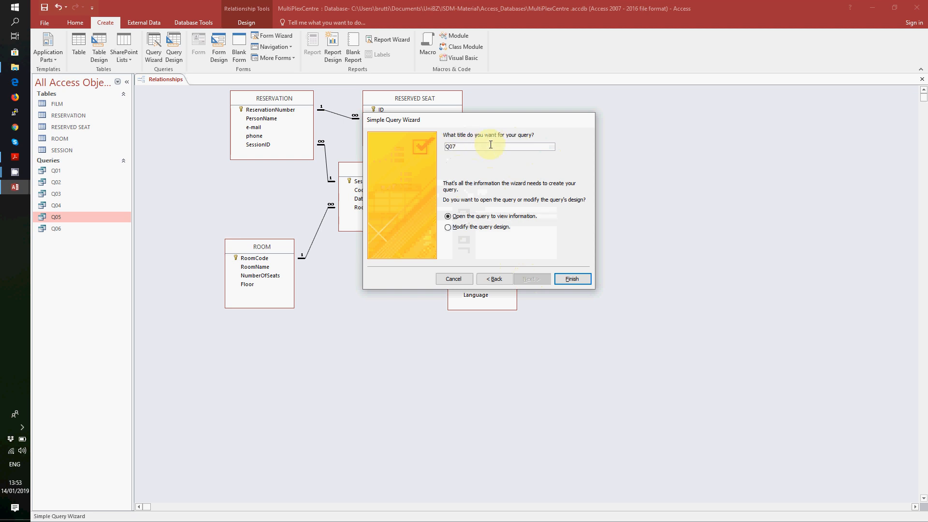
pyautogui.click(485, 228)
pyautogui.click(570, 281)
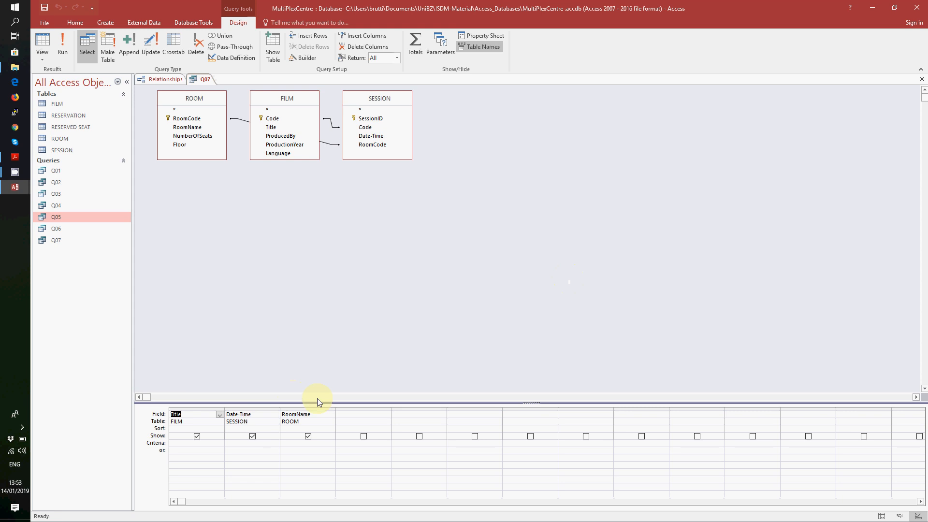
# - Enter Like "*Twilight*" as the criterion under Q07's Title column
pyautogui.click(209, 446)
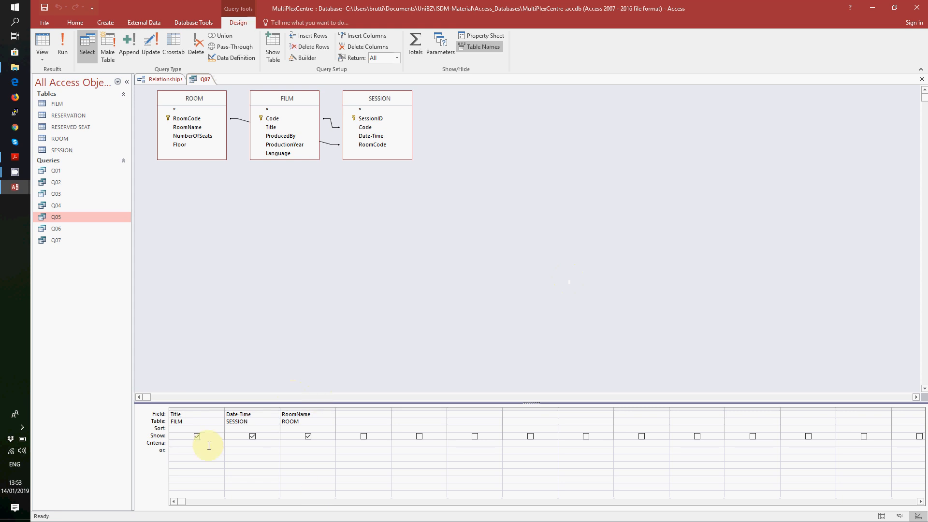
pyautogui.write('Like "*Twilight*"')
pyautogui.moveTo(214, 445); pyautogui.dragTo(180, 443)
pyautogui.click(200, 310)
# - Run Q07 and check its one result: Twilight Saga: The Break Down, 04/12/2010 20:30, room Green
pyautogui.click(73, 54)
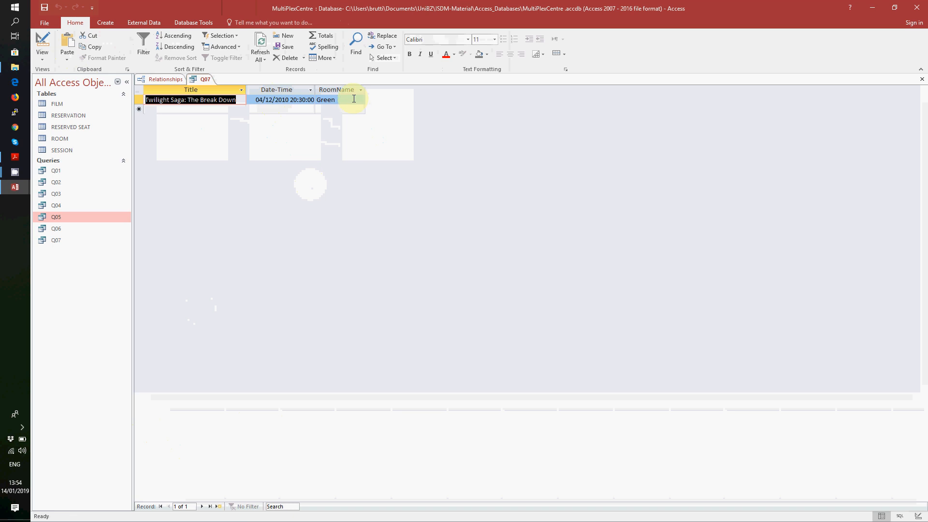
pyautogui.click(16, 173)
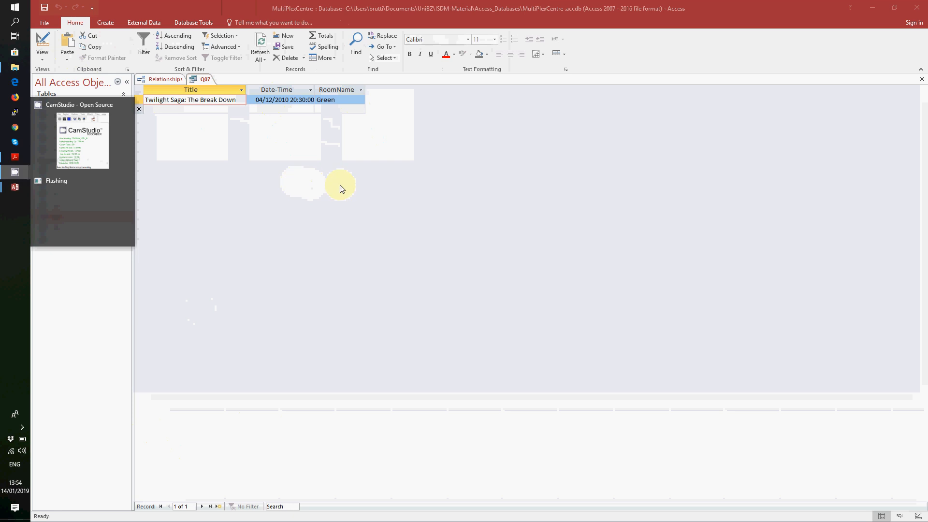